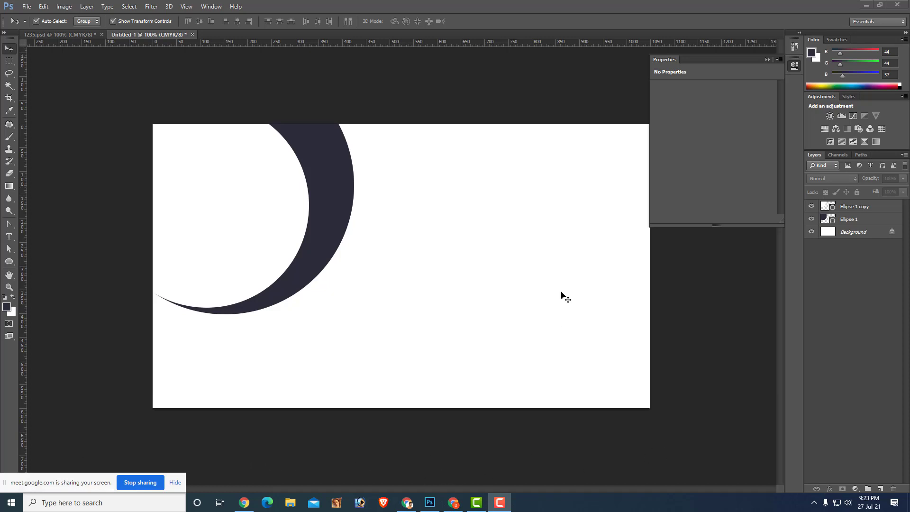
Select both ellipse shapes and delete their layers, leaving only the white Background layer.
left_click(305, 220)
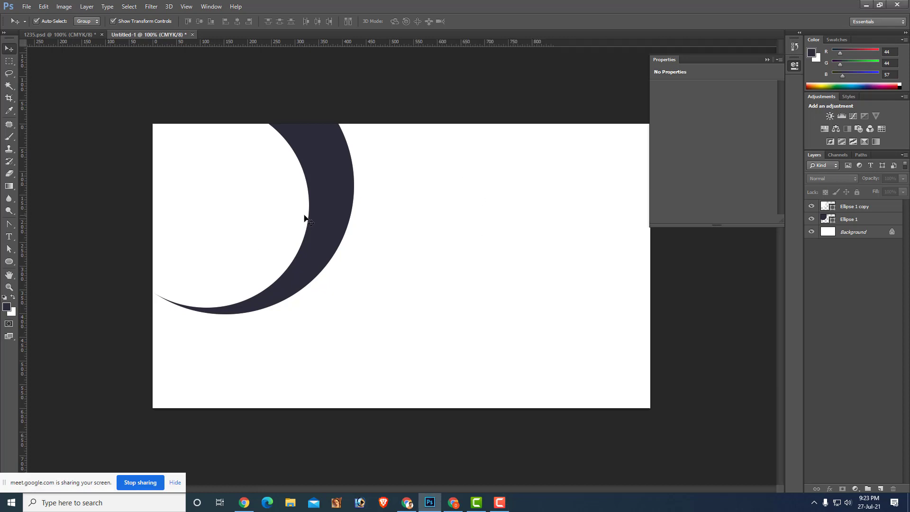
left_click_drag(413, 106, 400, 127)
key("ctrl+alt+a")
key("Delete")
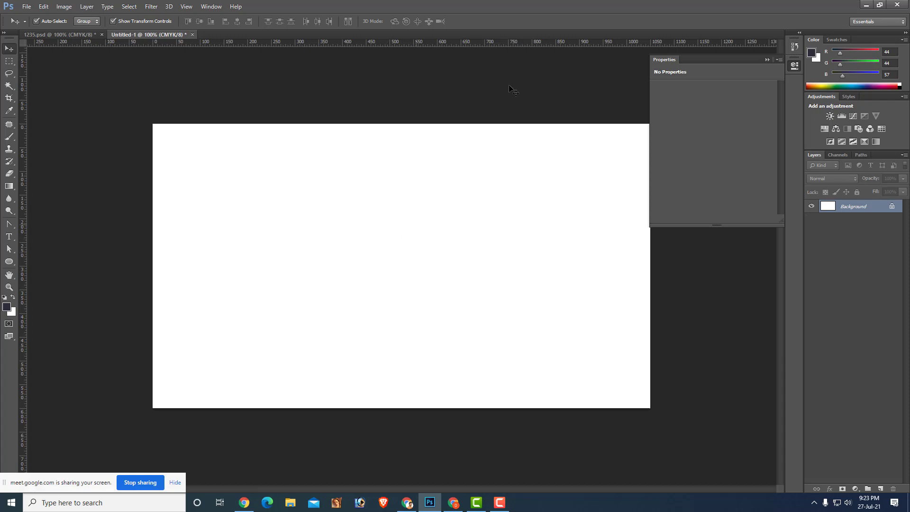
Draw a 388 × 388 px dark circle over the top-left corner and duplicate it as Ellipse 1 copy.
left_click(15, 262)
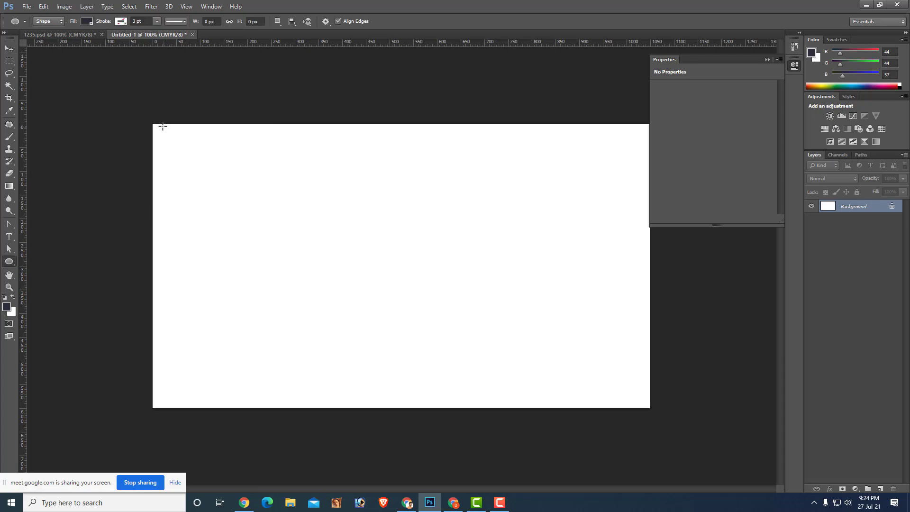
left_click_drag(130, 91, 305, 328)
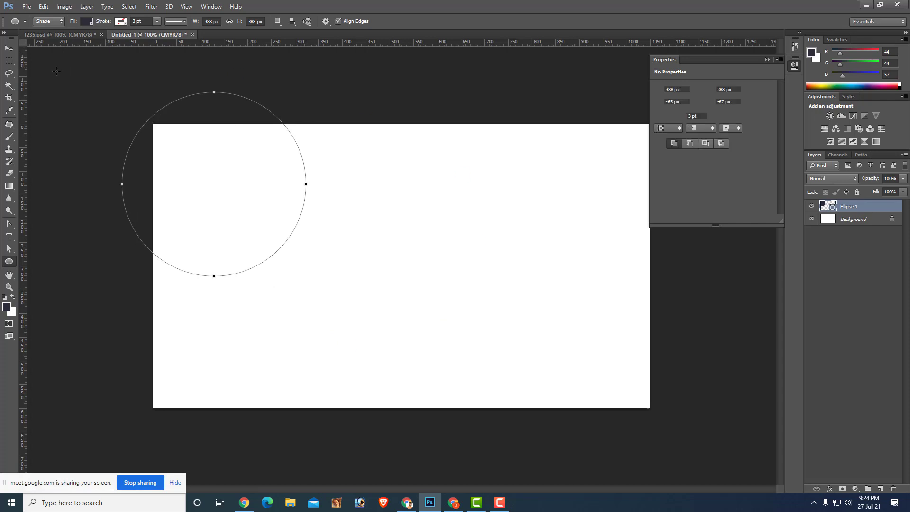
left_click(9, 49)
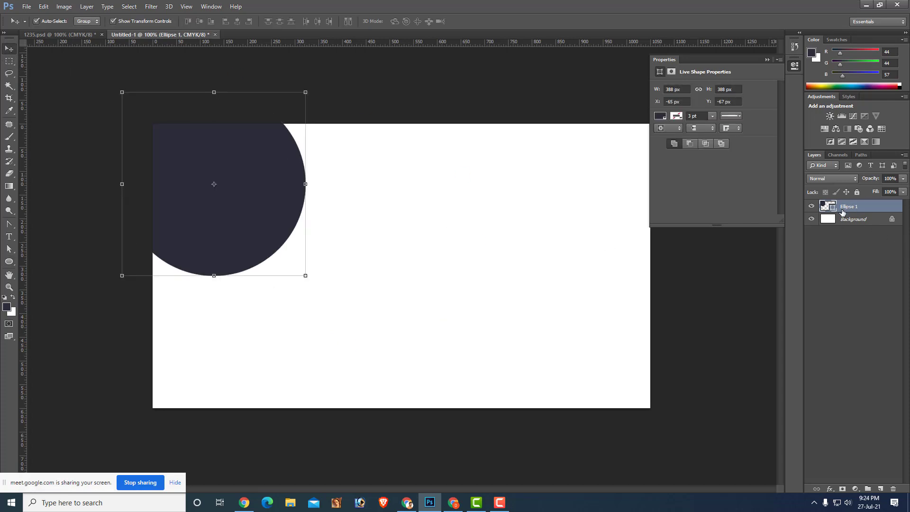
key("ctrl+j")
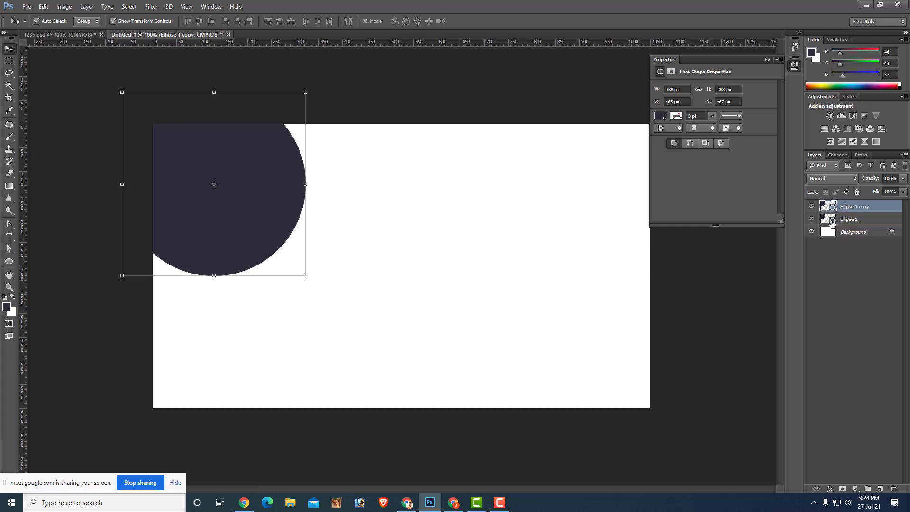
Fill Ellipse 1 with white (ffffff) and stack it above Ellipse 1 copy.
left_click(832, 220)
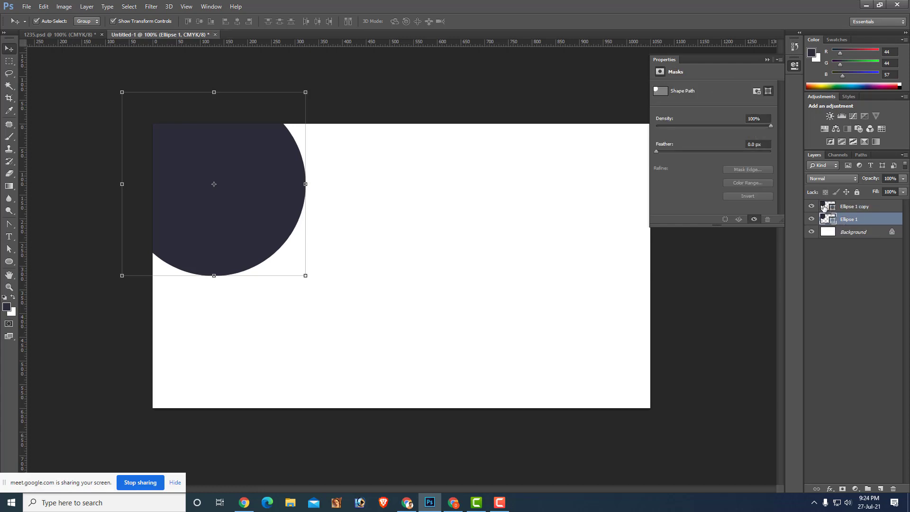
double_click(833, 220)
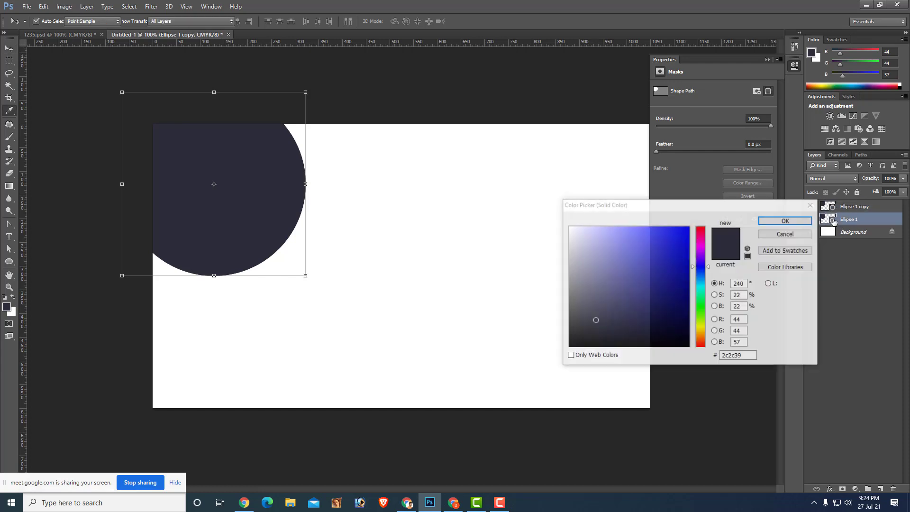
left_click_drag(585, 228, 569, 227)
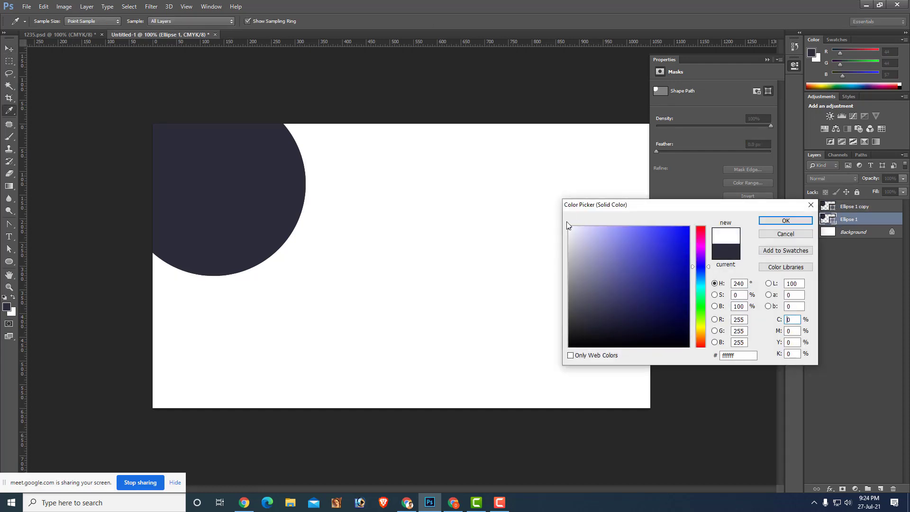
left_click(799, 222)
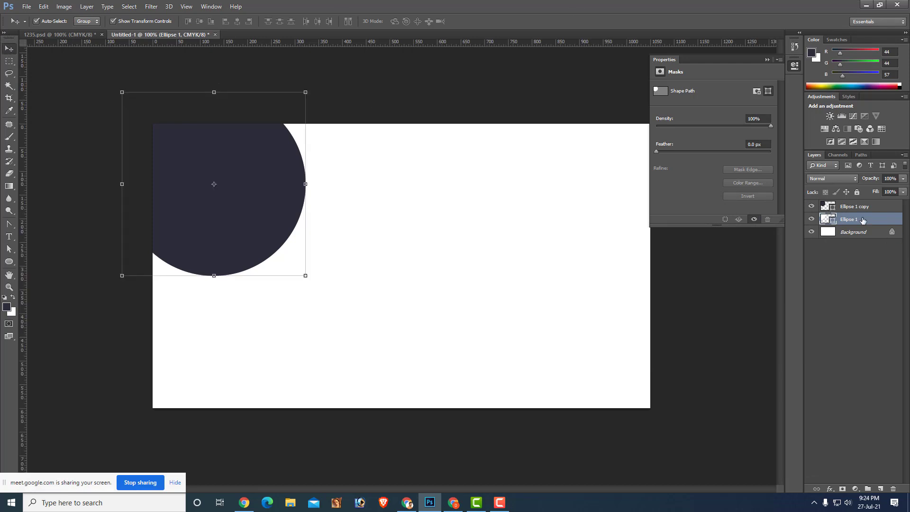
left_click_drag(863, 220, 860, 203)
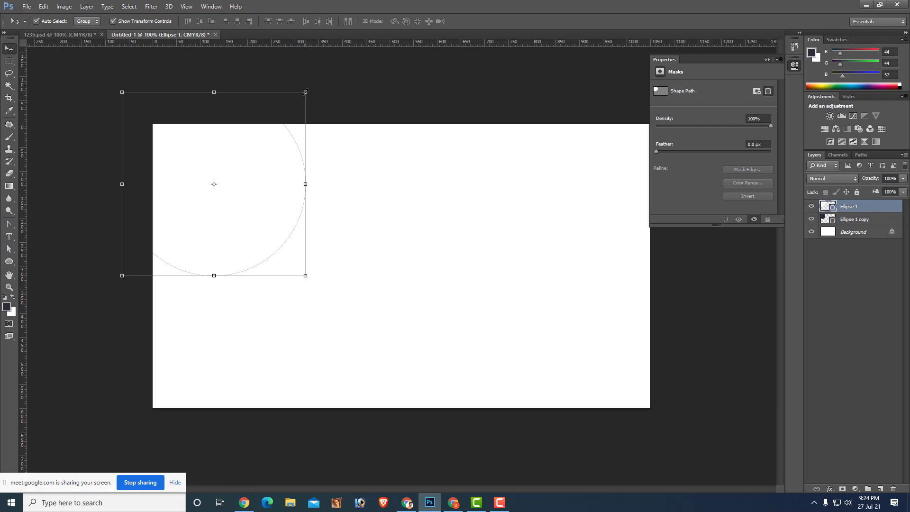
Shrink the white circle to about 78%, then reposition and enlarge it slightly.
left_click_drag(306, 92, 276, 102)
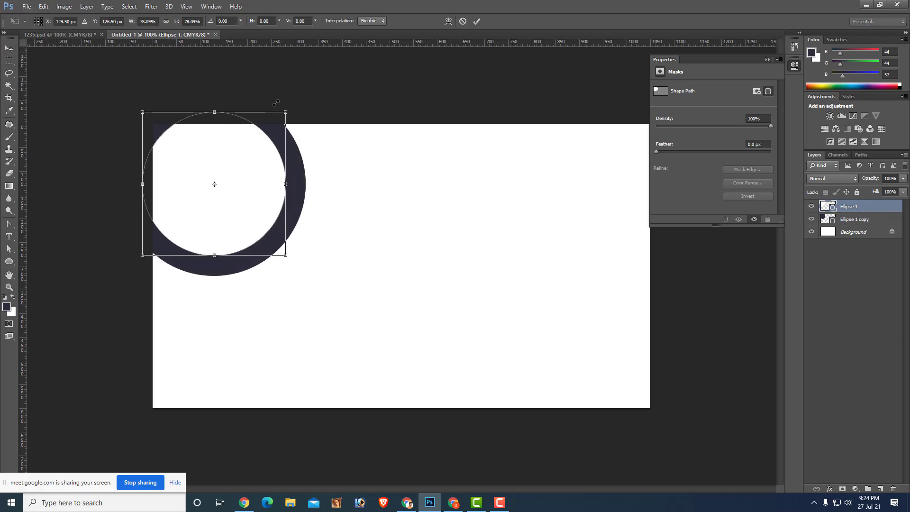
key("Return")
left_click_drag(227, 184, 207, 172)
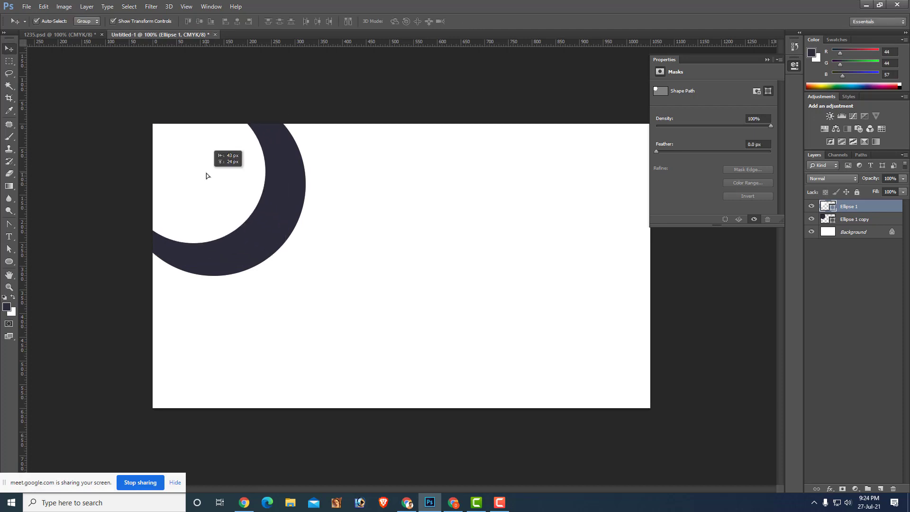
key("ctrl+t")
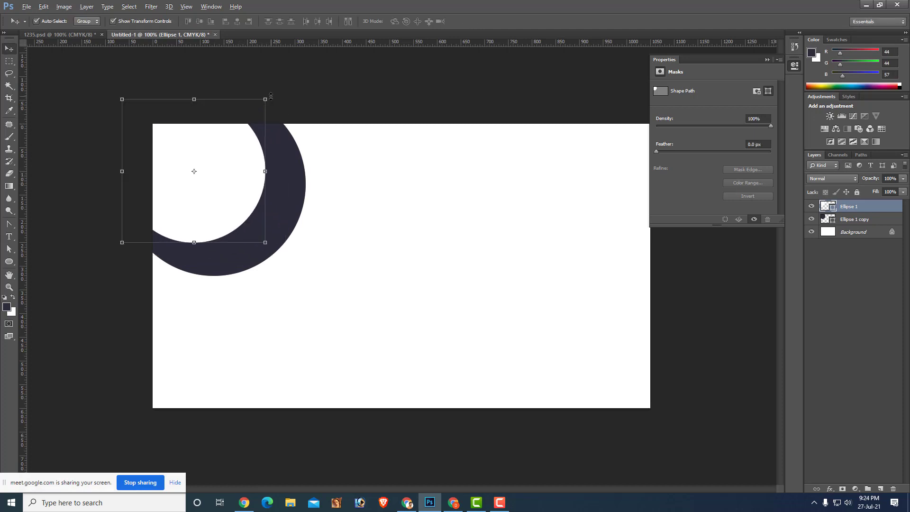
left_click_drag(265, 98, 270, 94)
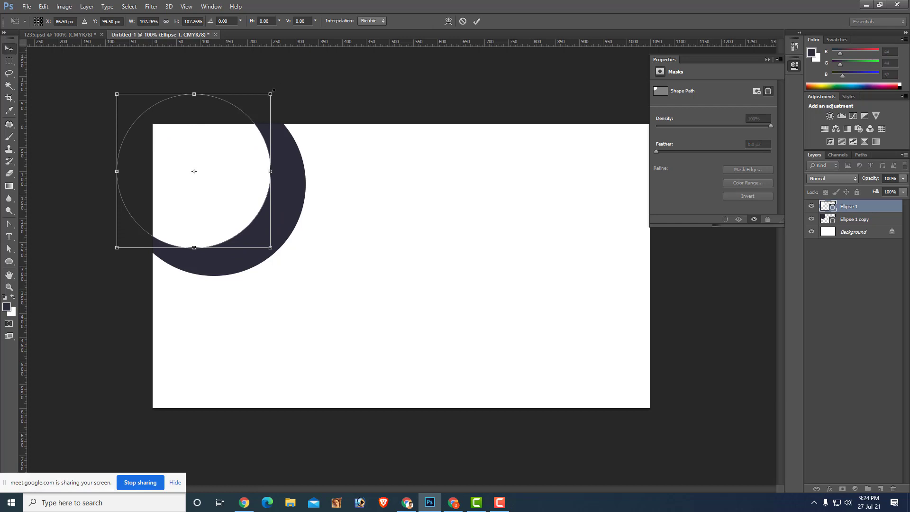
key("Return")
mouse_move(214, 165)
left_mouse_down()
mouse_move(242, 148)
mouse_move(236, 144)
left_mouse_up()
Resize the white circle to 374 px and offset it down-left, leaving a thin dark crescent.
key("ctrl+t")
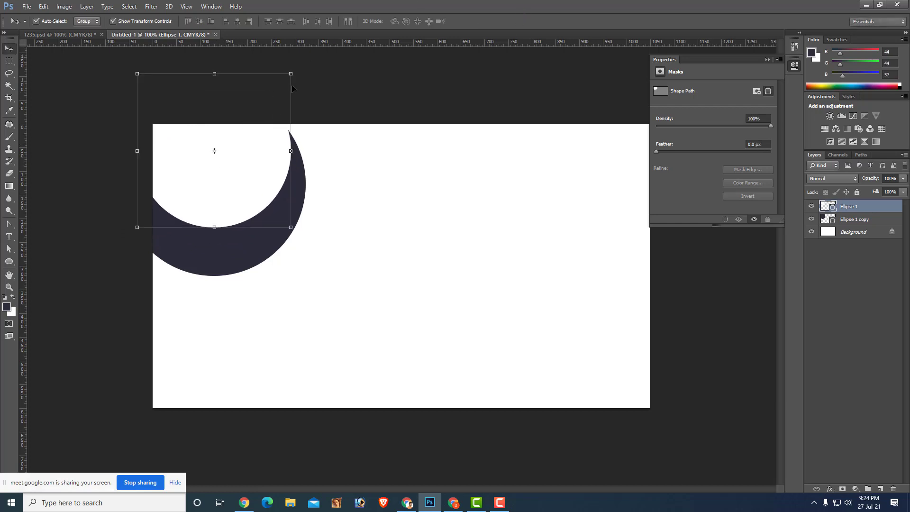
left_click_drag(293, 70, 331, 32)
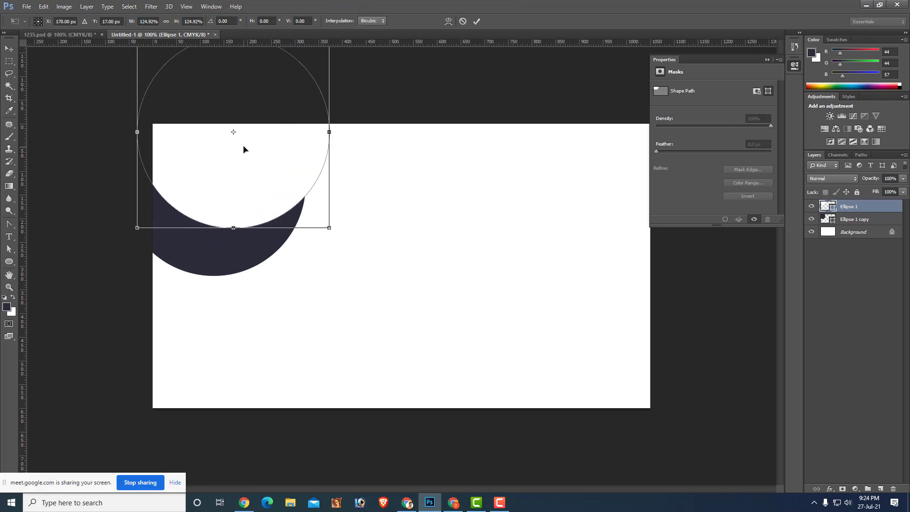
mouse_move(240, 158)
left_mouse_down()
mouse_move(205, 182)
mouse_move(214, 175)
left_mouse_up()
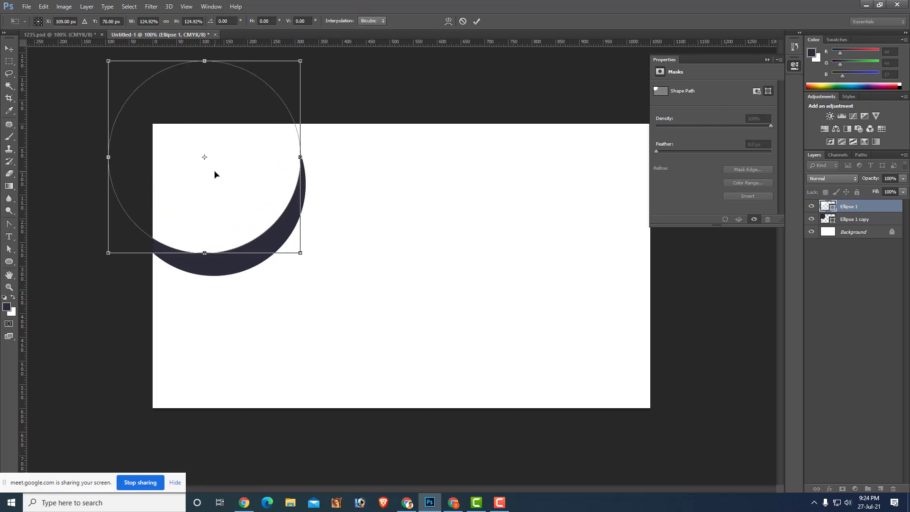
key("Return")
mouse_move(251, 142)
left_mouse_down()
mouse_move(216, 168)
mouse_move(220, 194)
mouse_move(223, 185)
mouse_move(245, 188)
left_mouse_up()
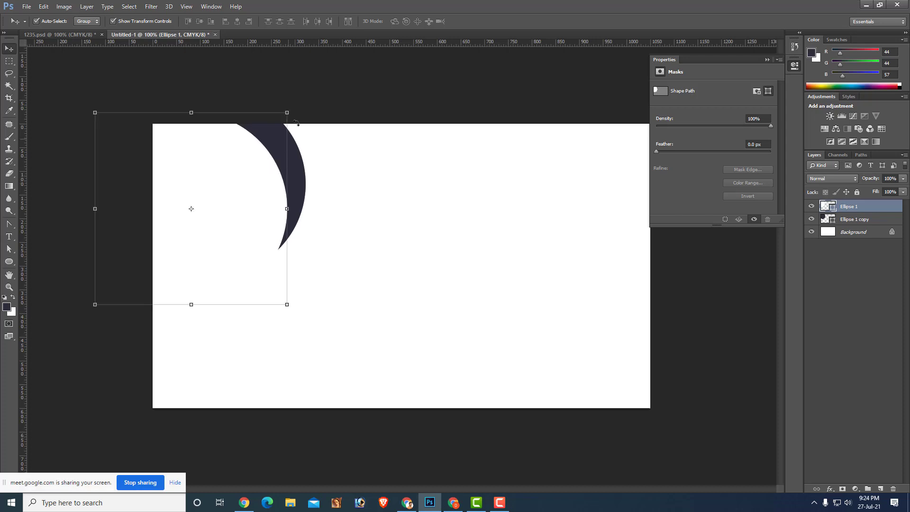
left_click_drag(288, 112, 279, 115)
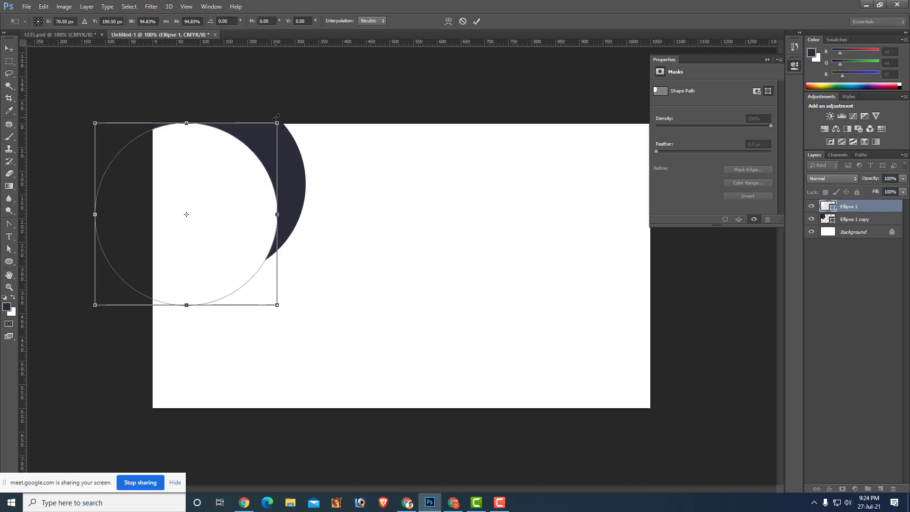
key("Return")
left_click_drag(217, 218, 212, 213)
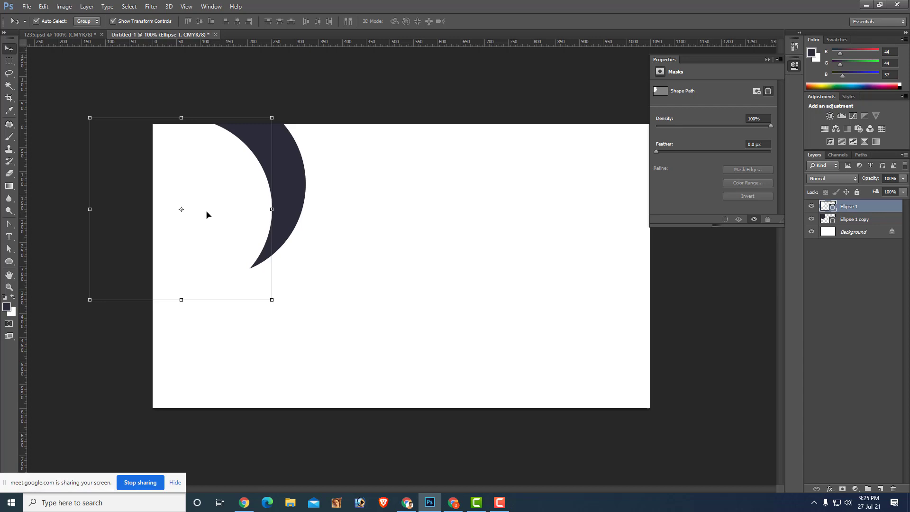
left_click(432, 111)
left_click(266, 225)
Rasterize the Ellipse 1 layer and shift the white circle slightly left and down.
right_click(863, 207)
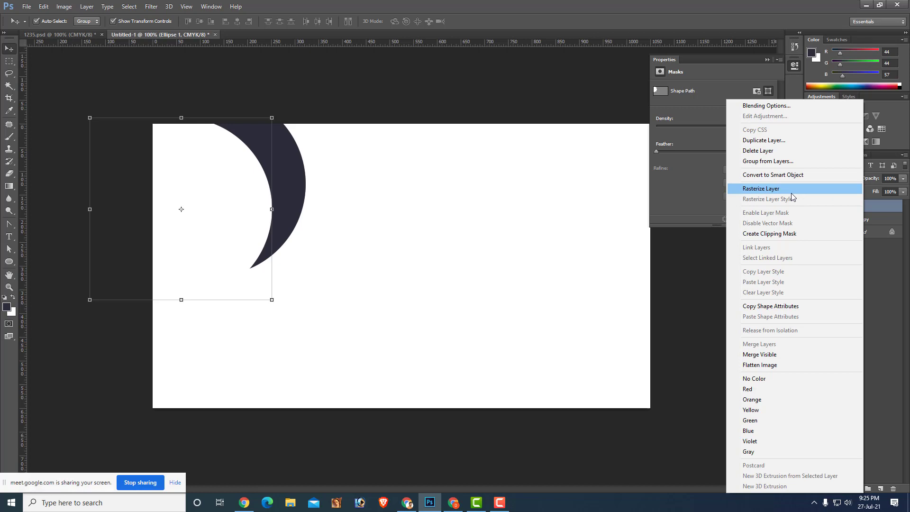
left_click(889, 207)
right_click(879, 208)
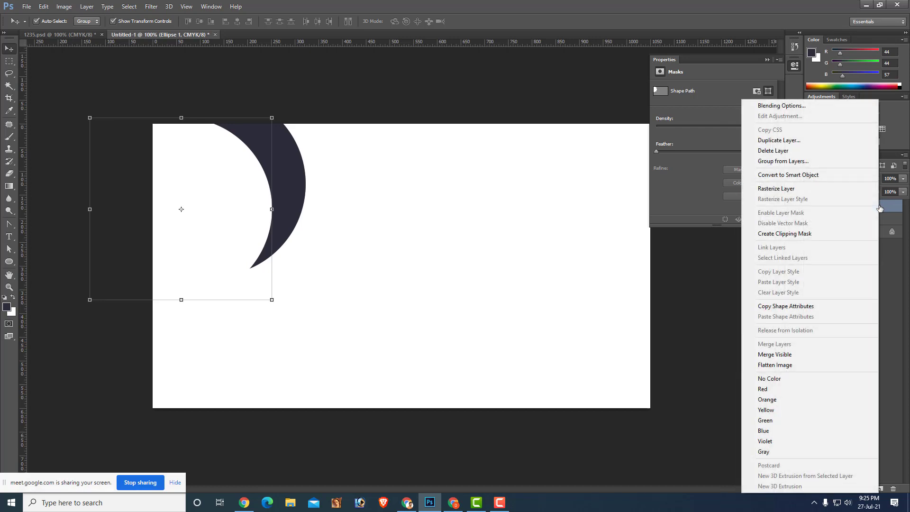
left_click(794, 189)
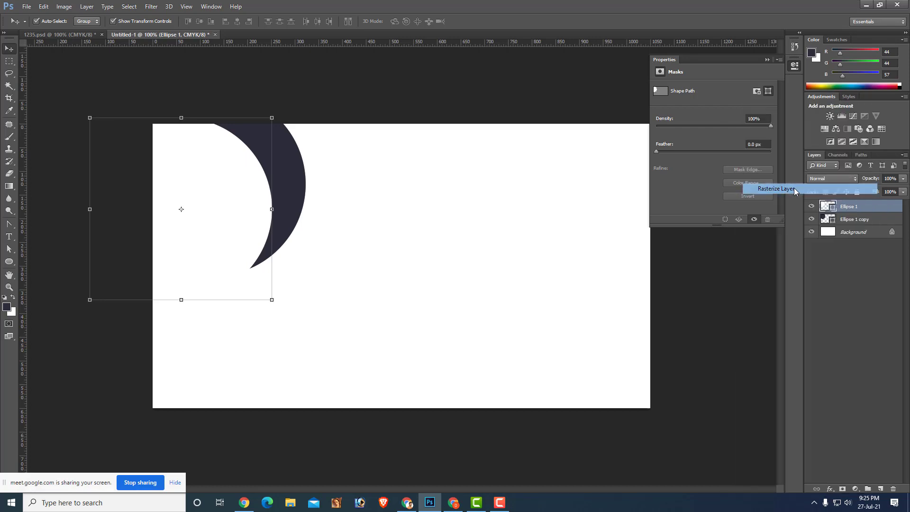
left_click(272, 236)
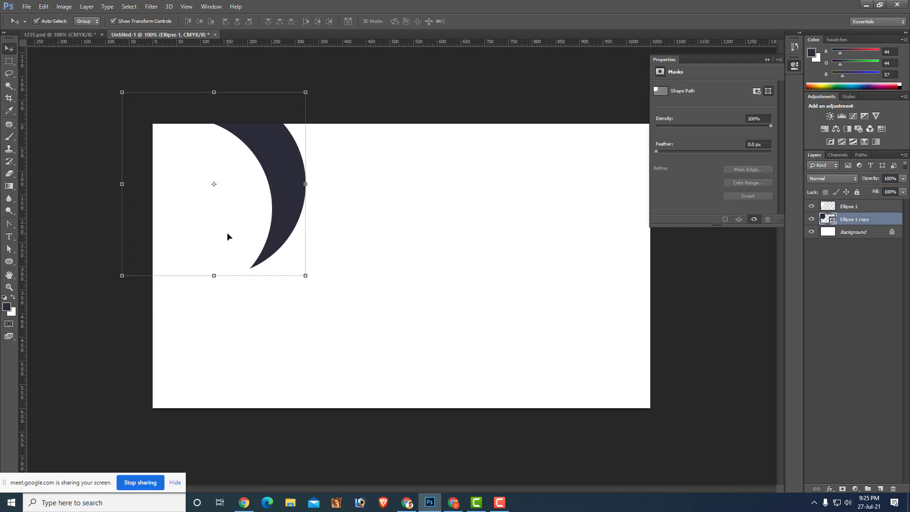
left_click(223, 242)
mouse_move(208, 216)
left_mouse_down()
mouse_move(219, 236)
mouse_move(230, 226)
left_mouse_up()
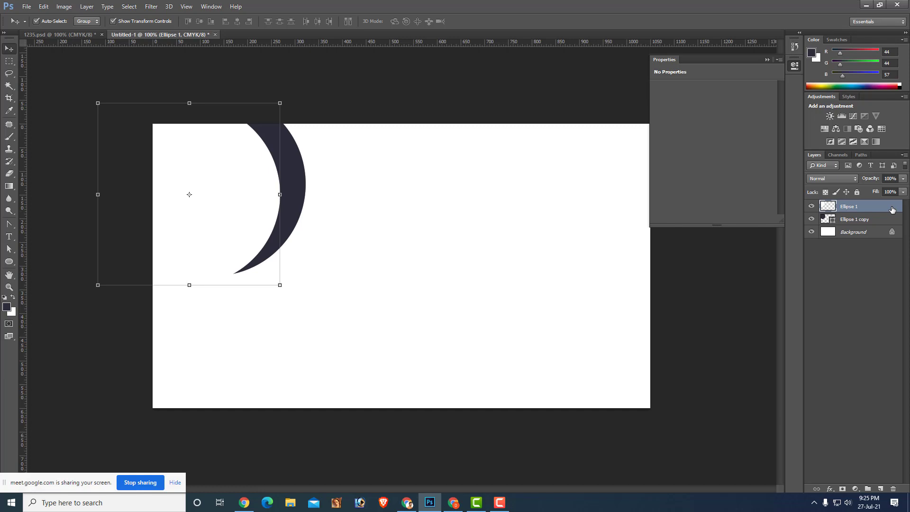
Give Ellipse 1 a 9 px outside stroke in orange (ff6000).
double_click(892, 210)
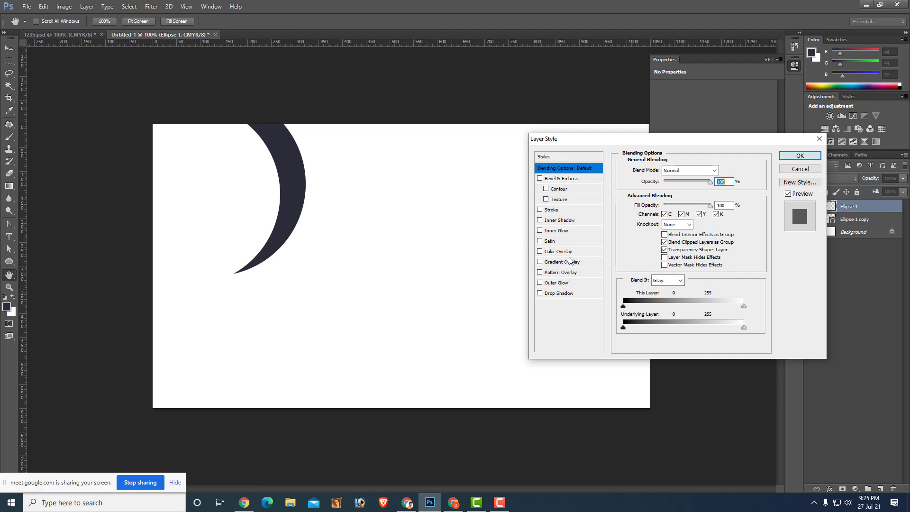
left_click(557, 211)
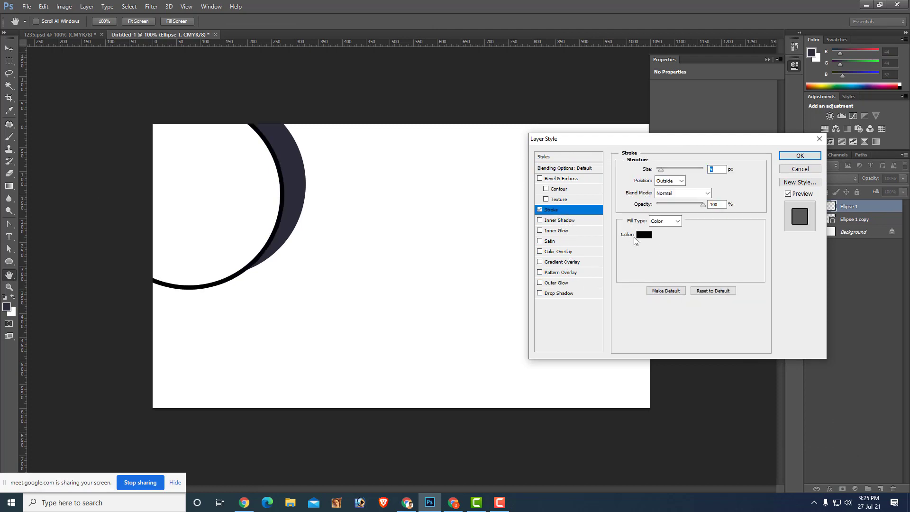
left_click(645, 235)
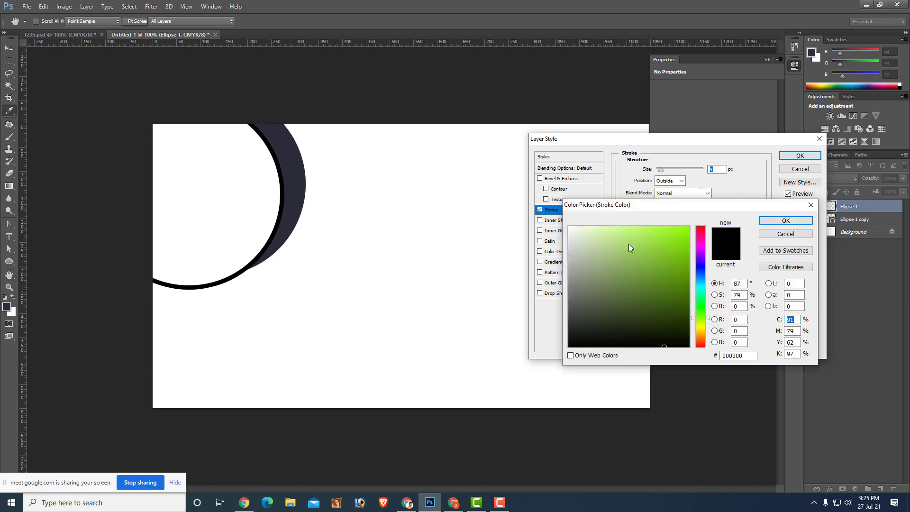
left_click(698, 339)
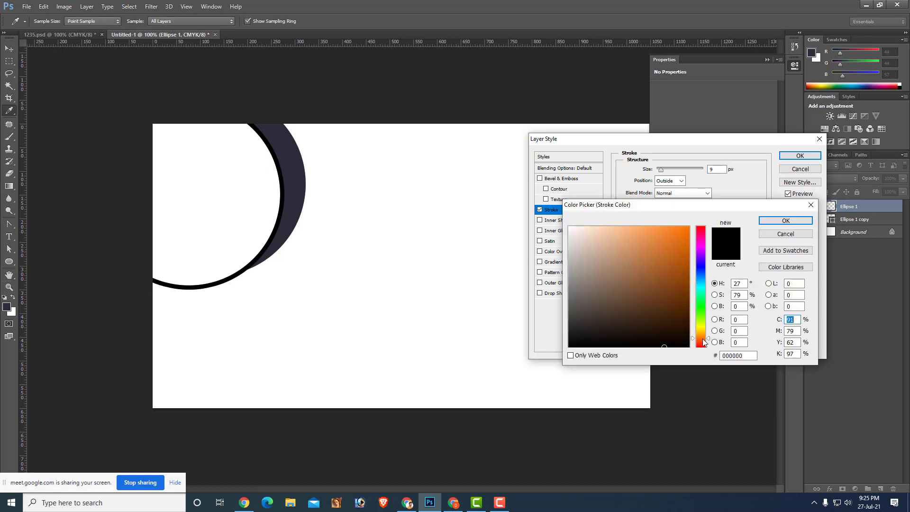
left_click_drag(698, 341, 702, 343)
left_click(682, 231)
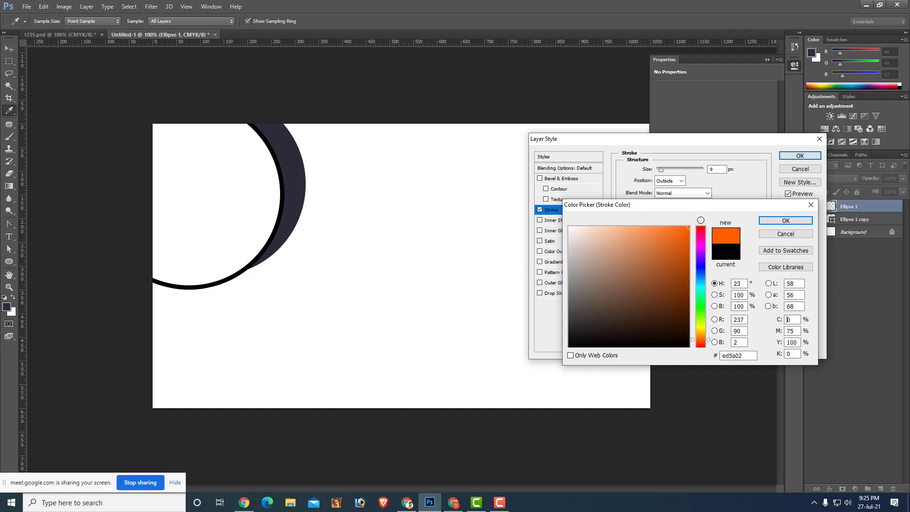
left_click(793, 221)
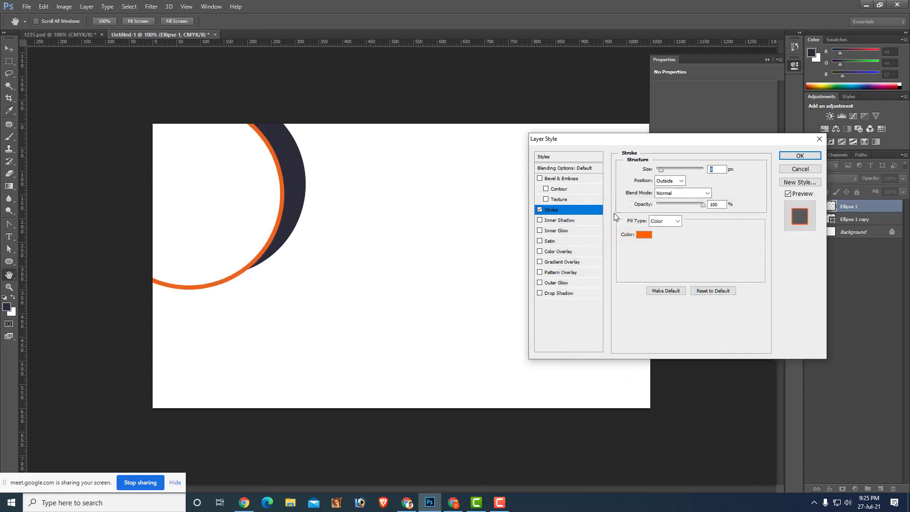
left_click(800, 156)
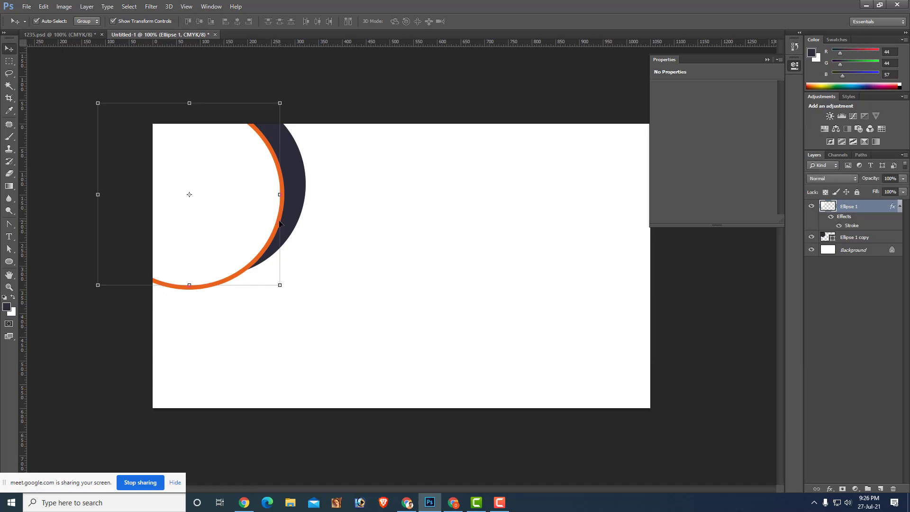
Nudge the dark crescent up-left and the orange-ringed circle slightly right and down.
left_click_drag(291, 211, 286, 203)
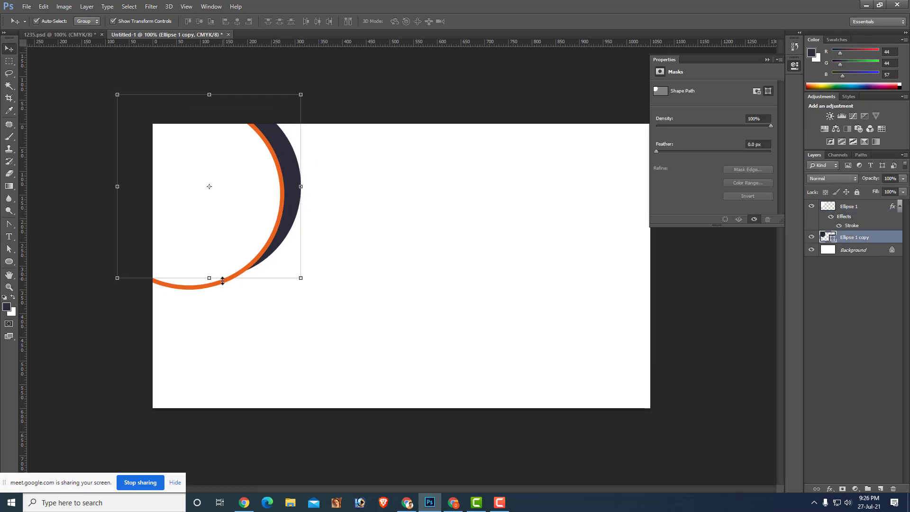
left_click_drag(215, 230, 221, 222)
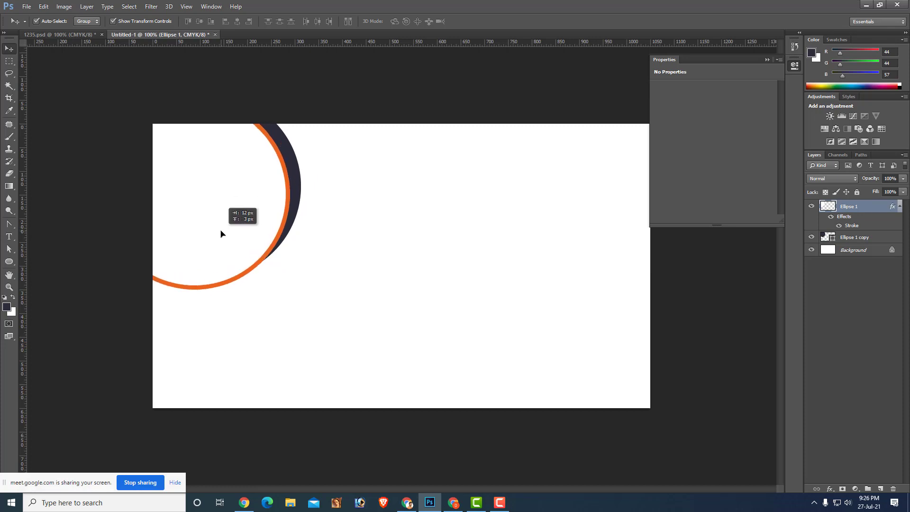
left_click_drag(220, 222, 222, 230)
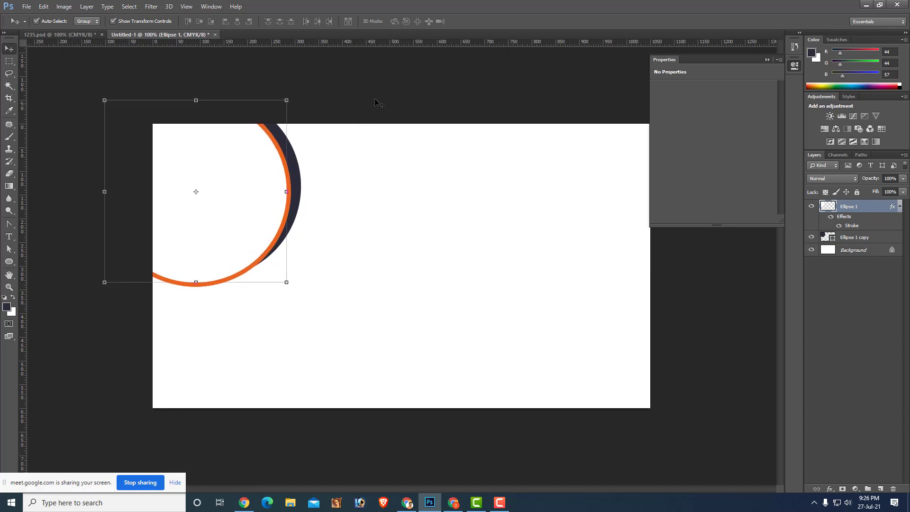
left_click(367, 182)
left_click(284, 209)
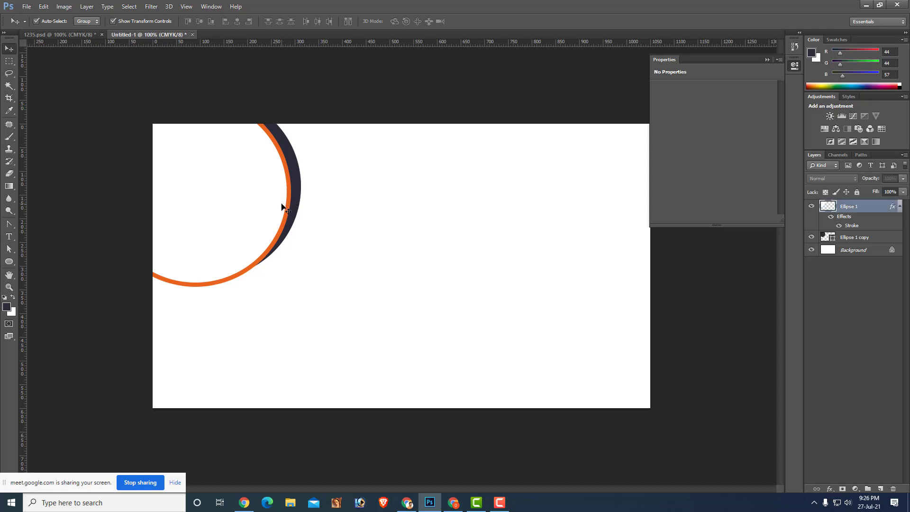
left_click(900, 208)
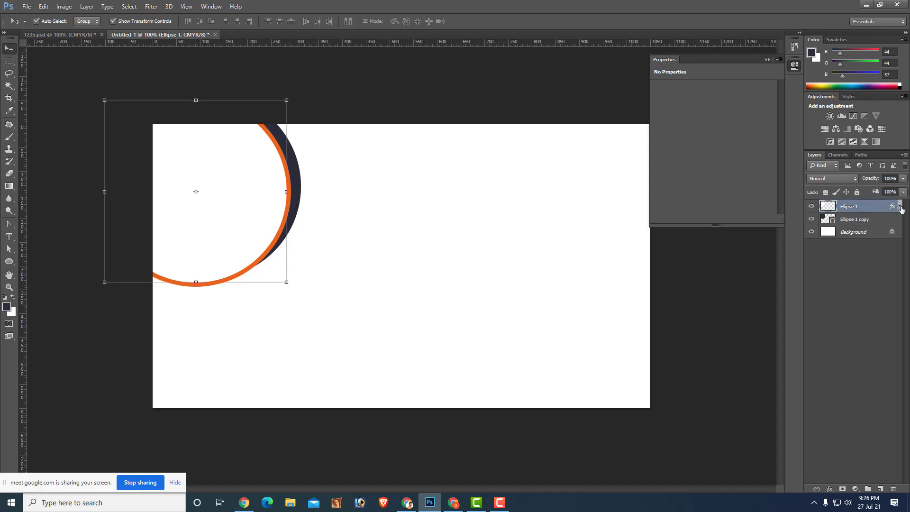
left_click(900, 208)
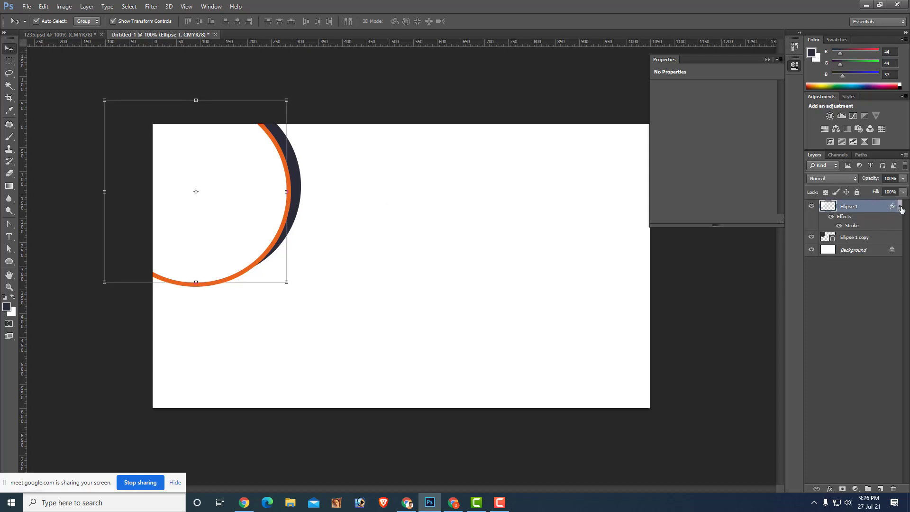
Thicken Ellipse 1's orange stroke to 13 px and nudge the circle up-left.
double_click(864, 222)
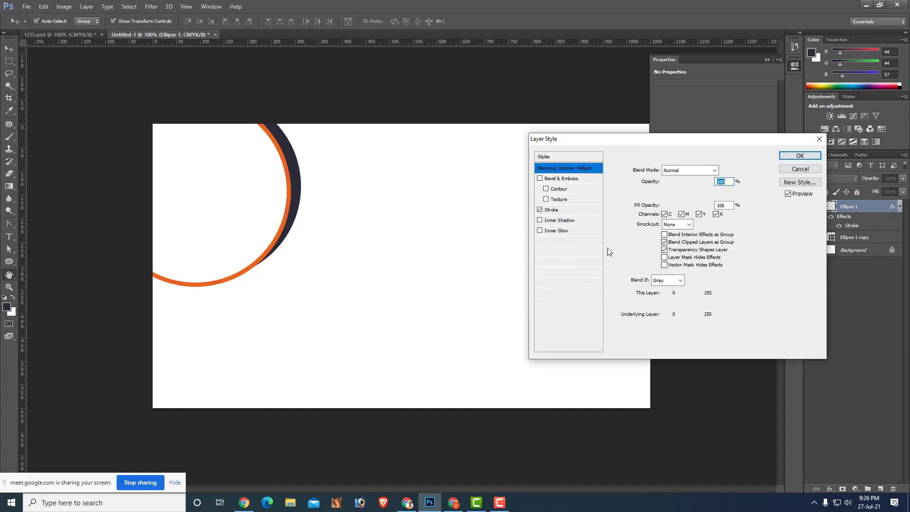
left_click(563, 212)
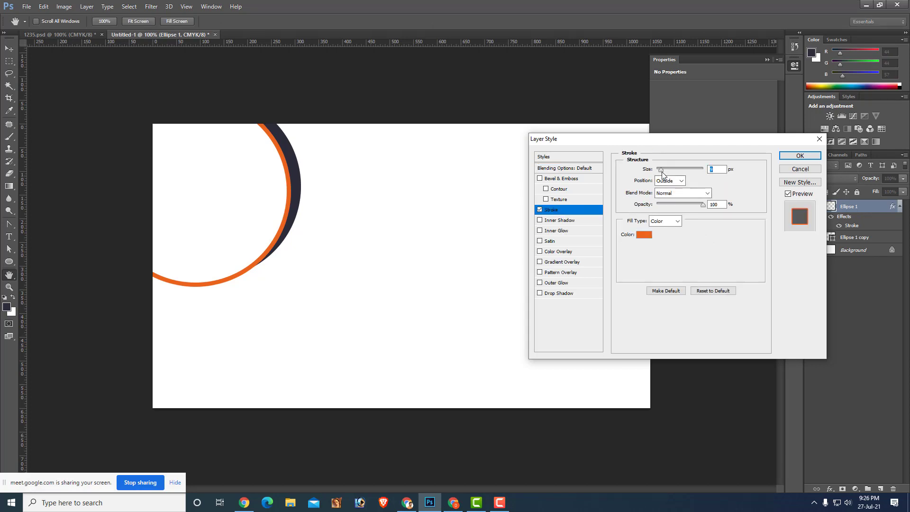
left_click_drag(666, 173, 663, 173)
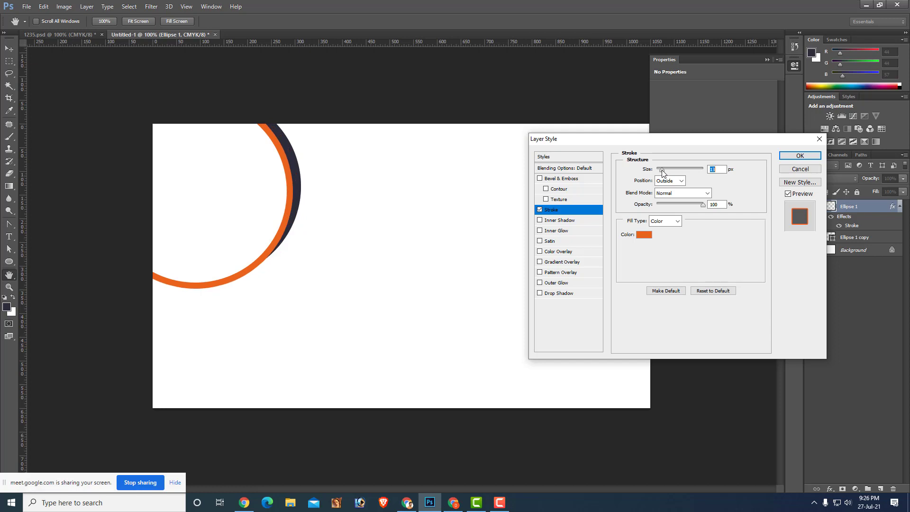
left_click(800, 156)
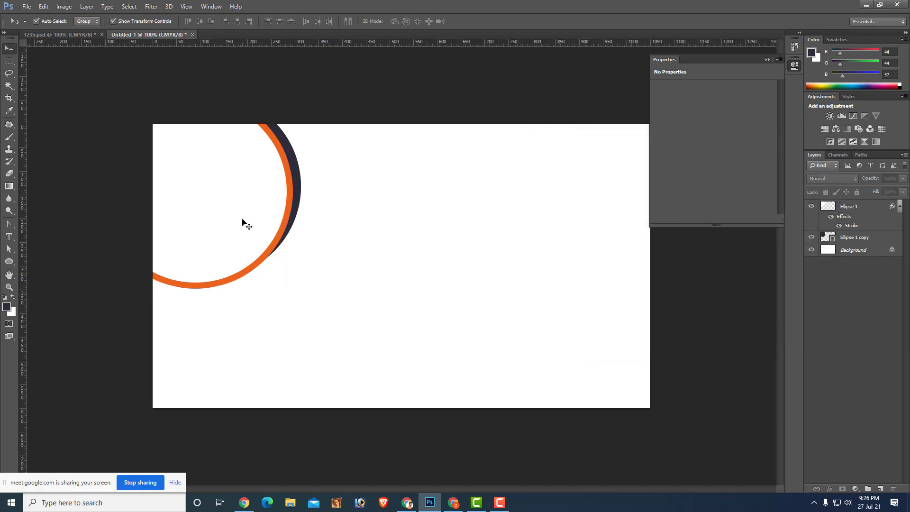
left_click_drag(243, 231, 241, 225)
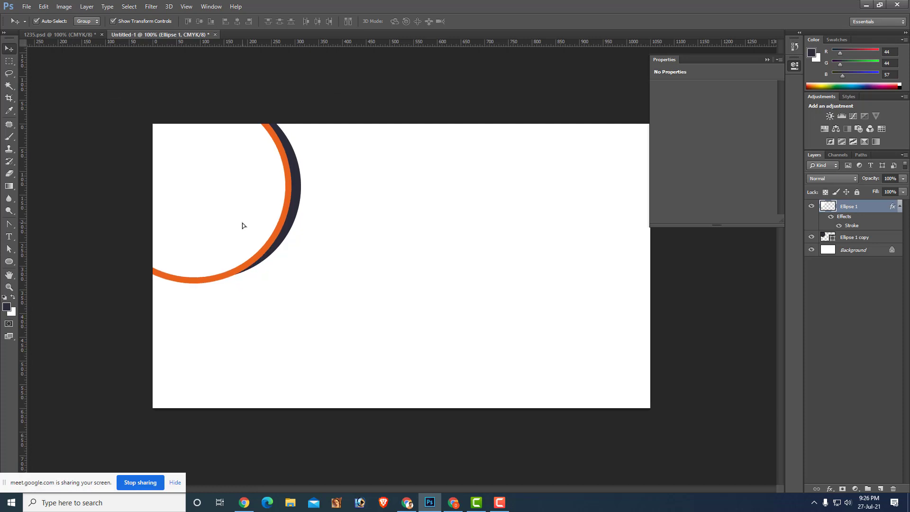
Scale the orange-ringed Ellipse 1 down to about 88% of its size.
left_click(452, 91)
left_click(223, 211)
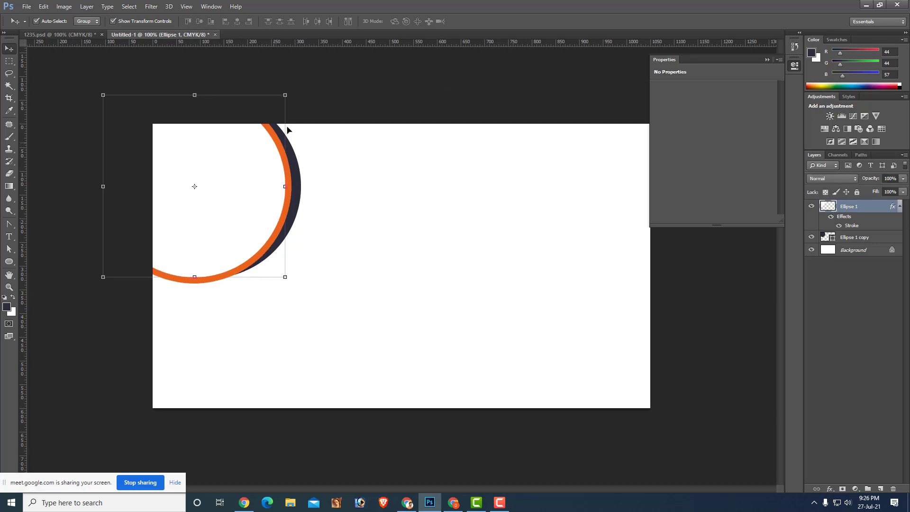
left_click_drag(287, 92, 276, 105)
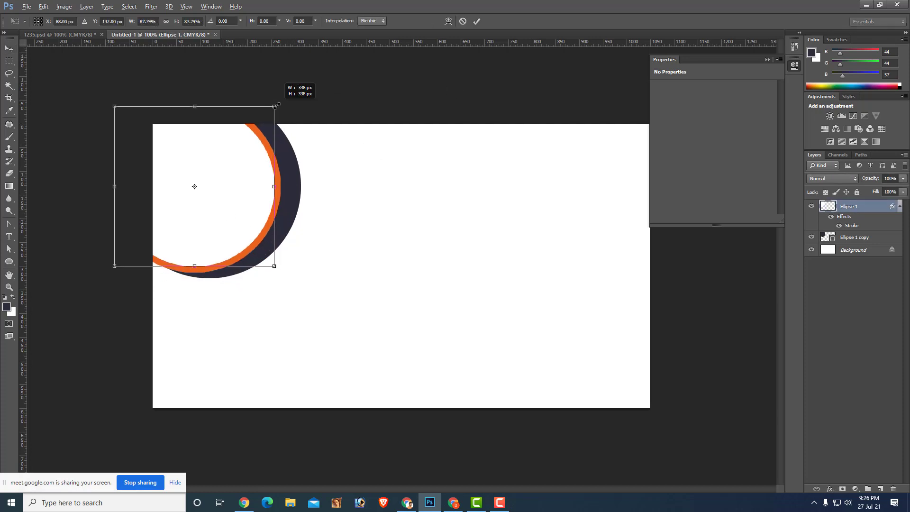
key("Return")
left_click(406, 125)
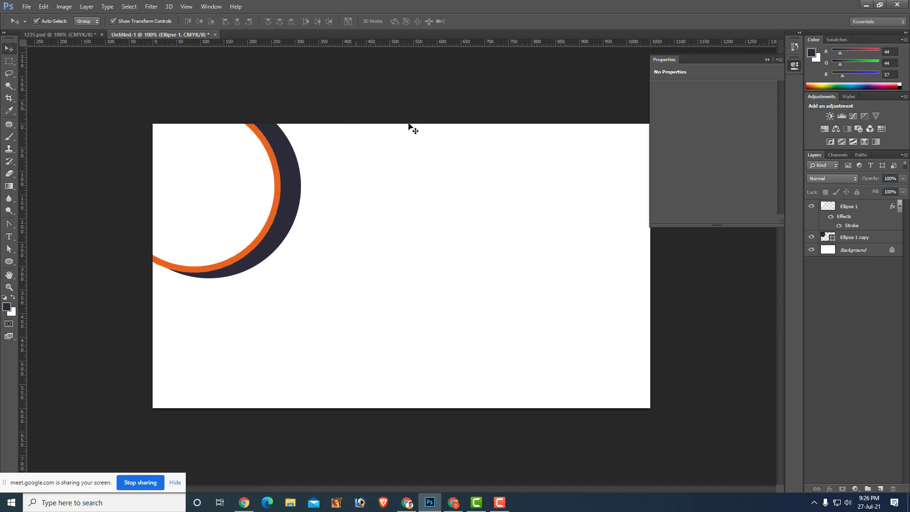
key("ctrl+minus")
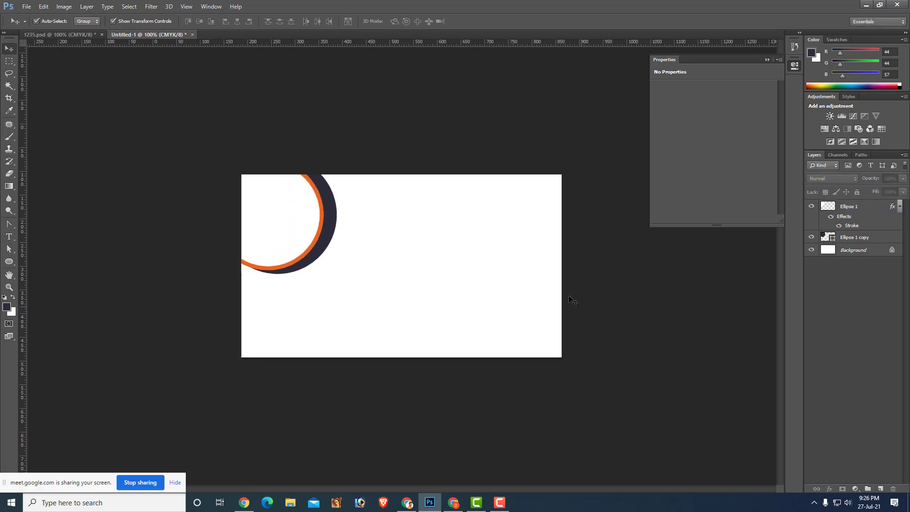
key("ctrl+minus")
key("ctrl+minus")
key("ctrl+plus")
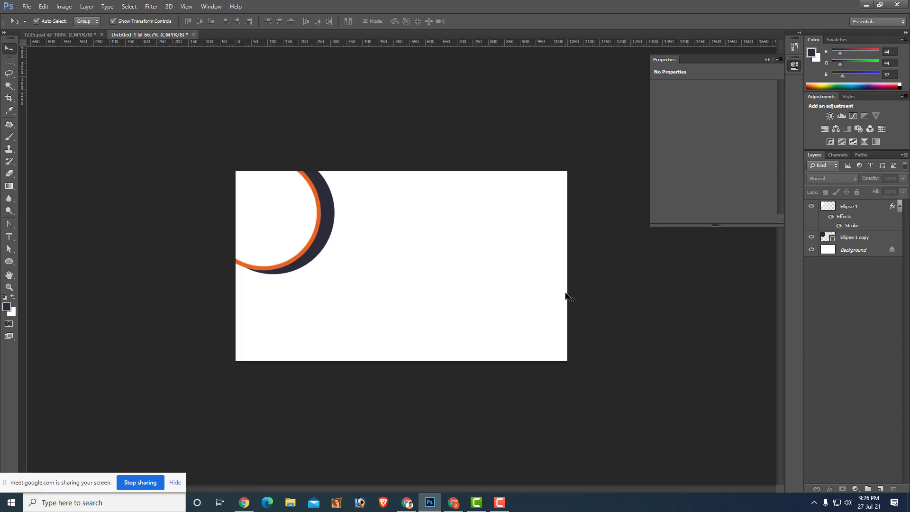
key("ctrl+plus")
key("ctrl+plus")
Duplicate the dark circle as Ellipse 1 copy 2 with a 60% red Color Overlay, shifted up.
mouse_move(299, 228)
left_mouse_down()
mouse_move(285, 249)
mouse_move(267, 251)
mouse_move(271, 245)
left_mouse_up()
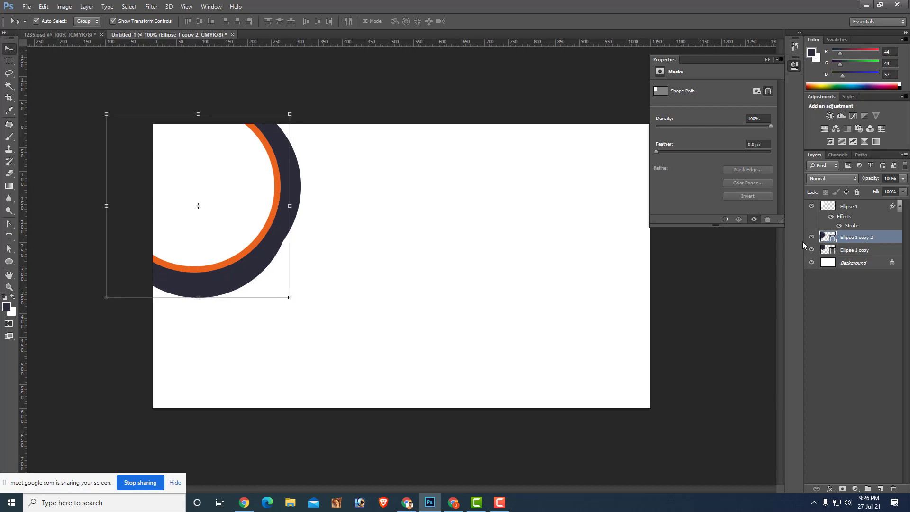
double_click(890, 240)
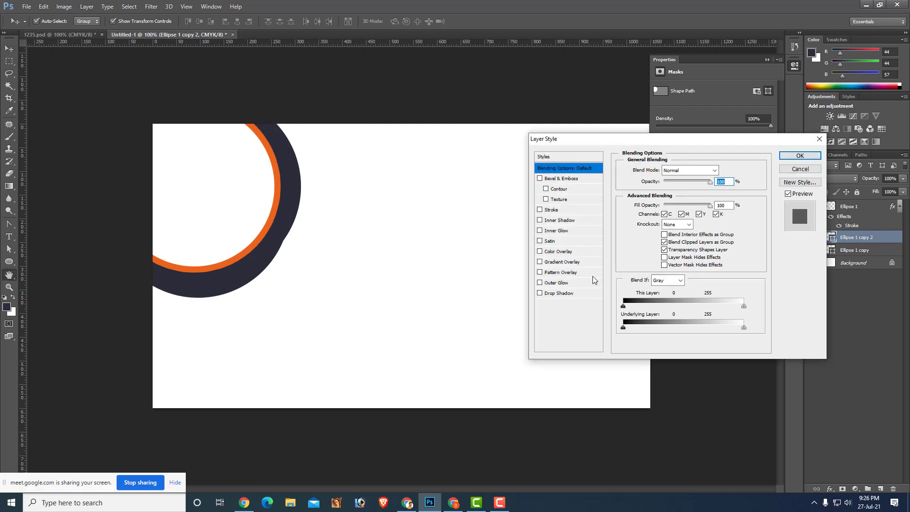
left_click(570, 252)
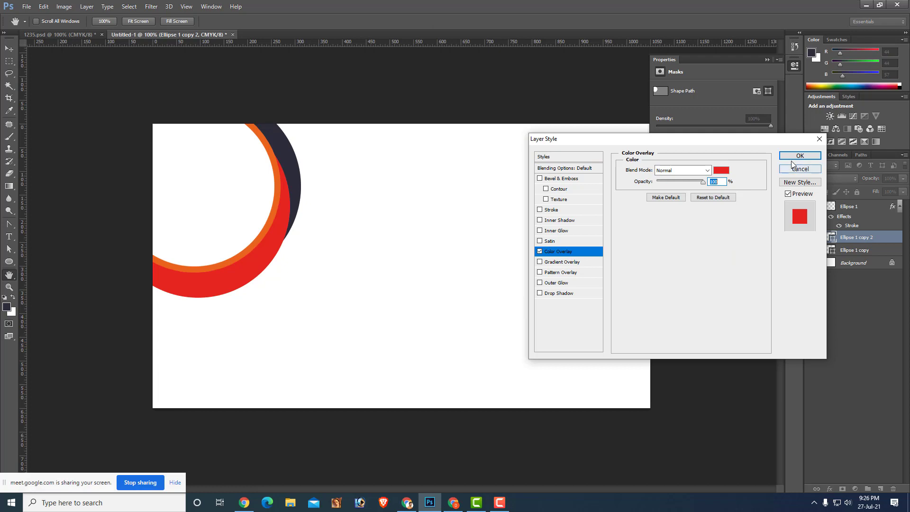
left_click(684, 183)
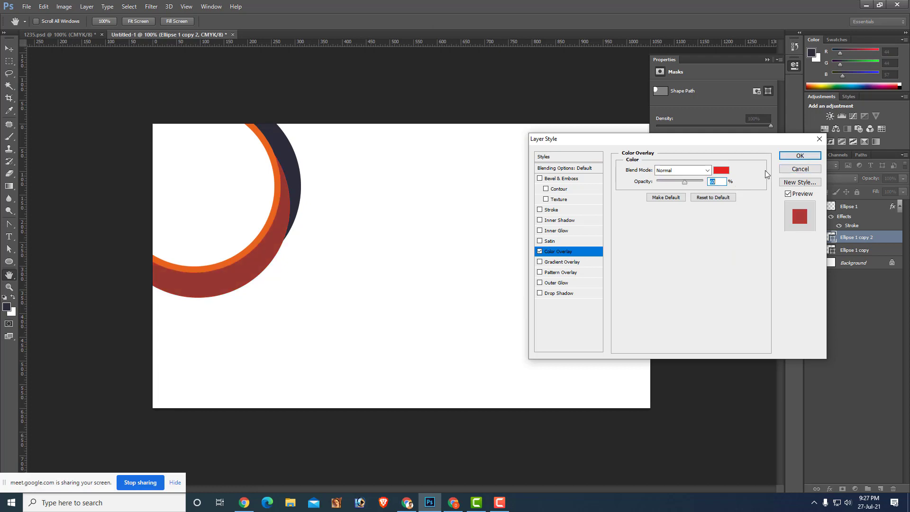
left_click(796, 156)
left_click_drag(242, 272, 245, 260)
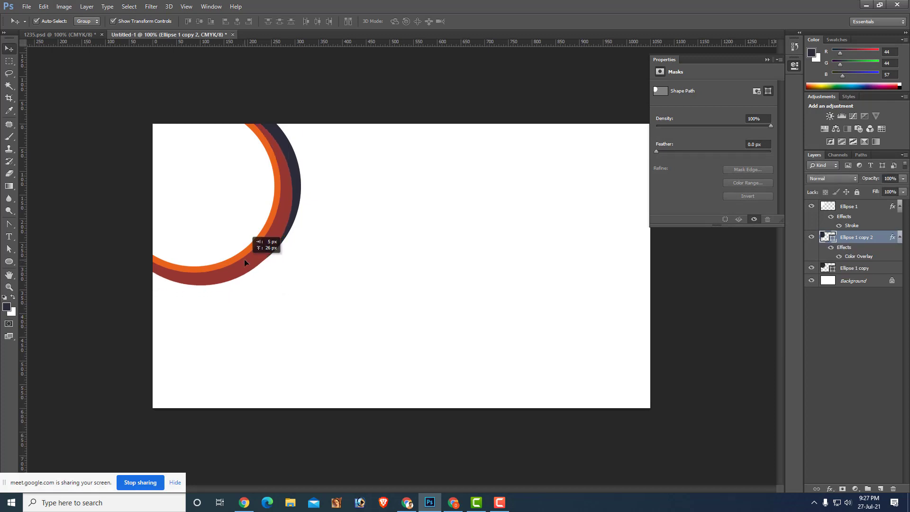
Deselect the layers, check the whole card at other zoom levels, and briefly switch to Google Meet and back.
left_click(429, 110)
key("ctrl+minus")
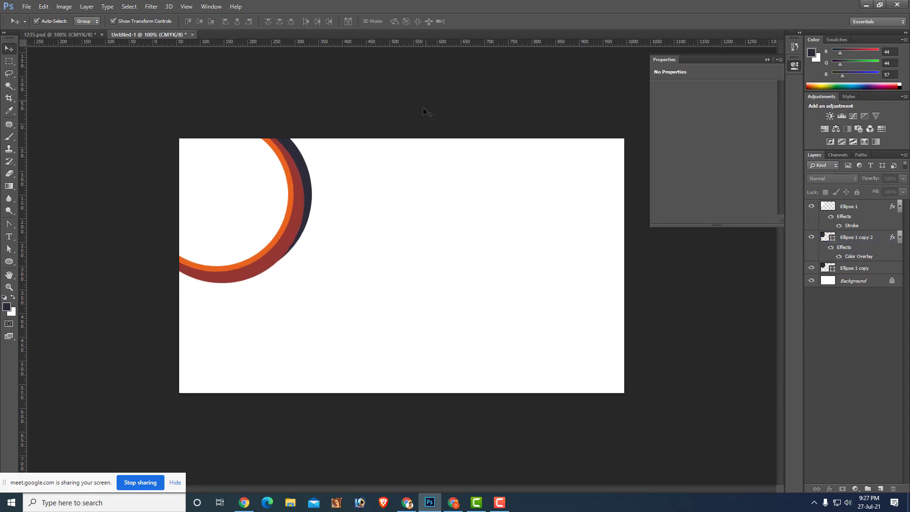
key("ctrl+plus")
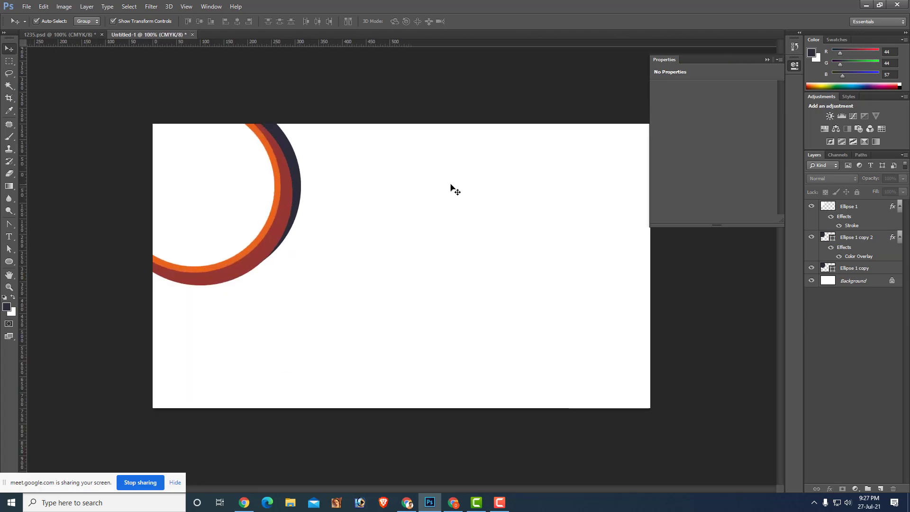
left_click(457, 504)
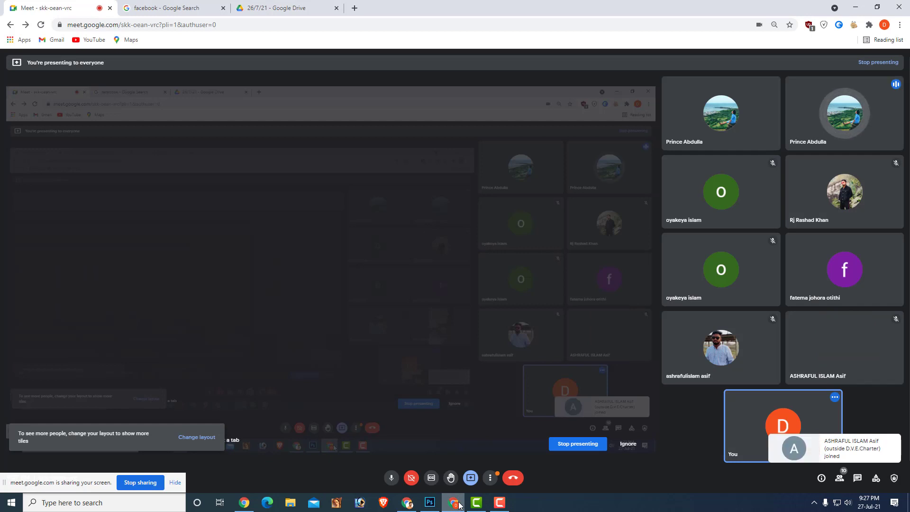
left_click(456, 504)
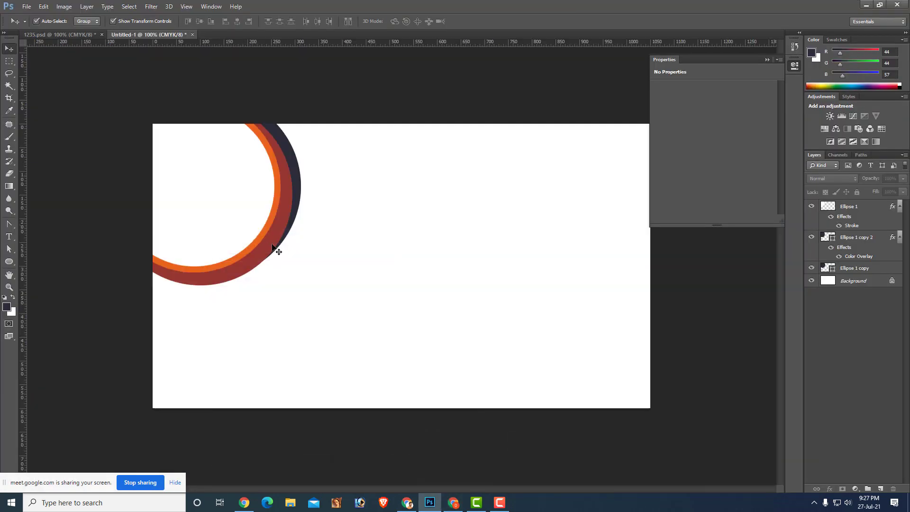
Move the red ring (Ellipse 1 copy 2) up 15 px to align with the crescent's bottom, then reselect it.
left_click_drag(270, 246, 275, 230)
left_click(388, 244)
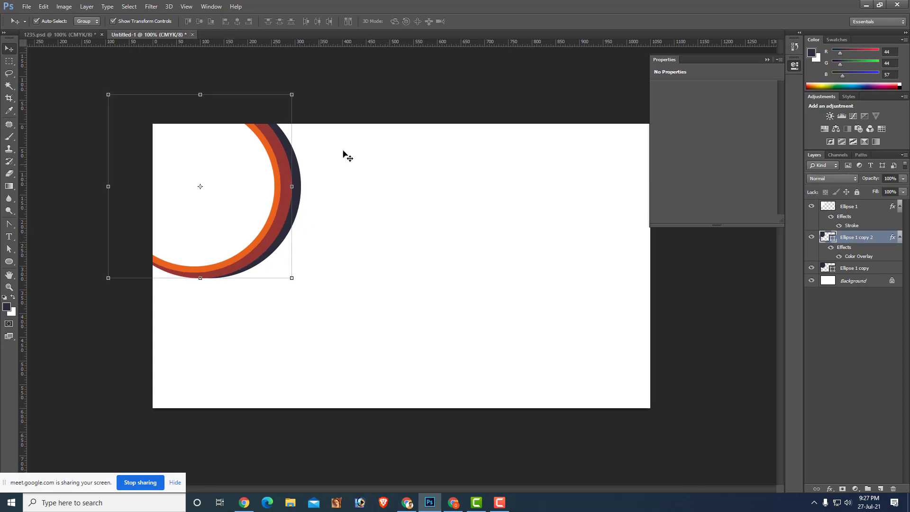
left_click(368, 130)
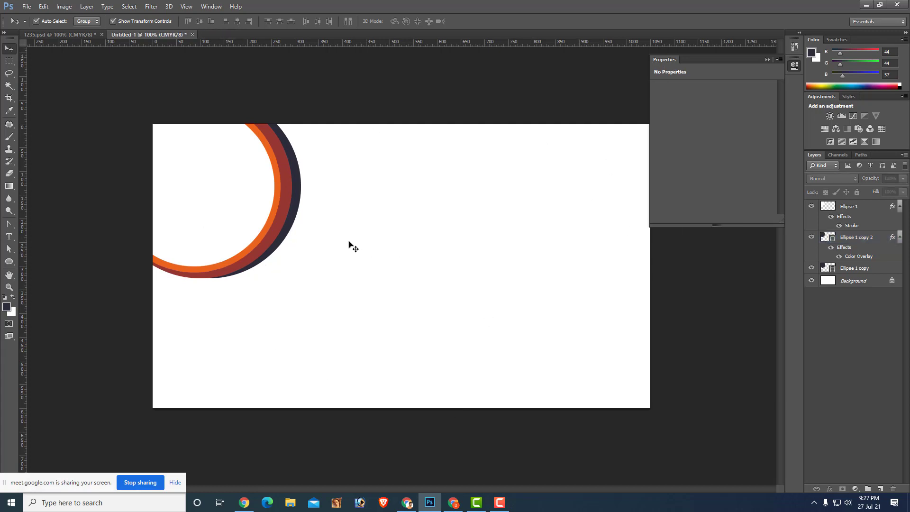
left_click(292, 210)
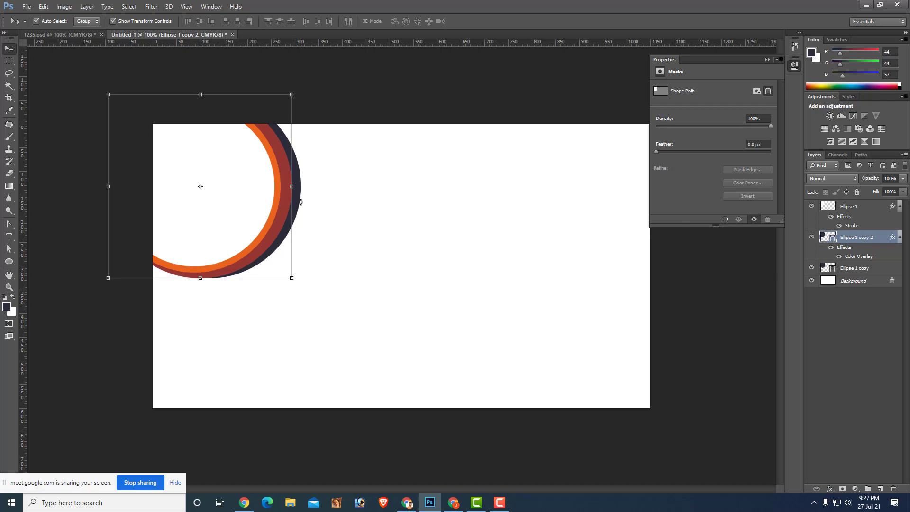
Enlarge the dark circle beneath the rings to about 149%.
right_click(294, 212)
left_click(308, 218)
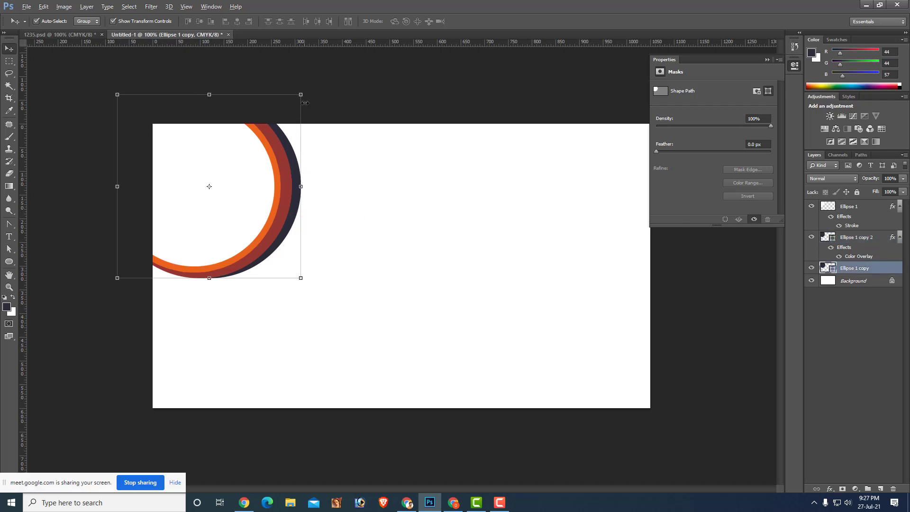
left_click_drag(306, 94, 350, 49)
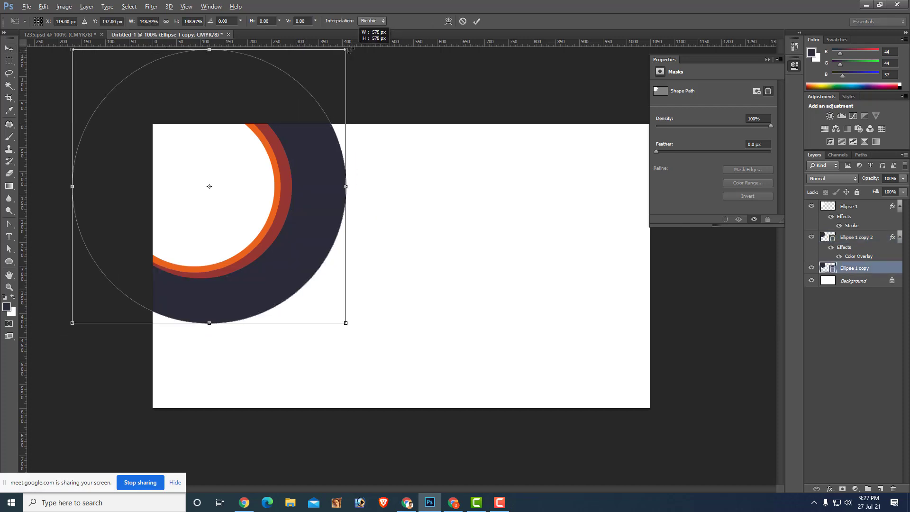
key("Return")
Scale the red ring to 135%, nudge it slightly right, and bring the browser forward.
left_click_drag(272, 234, 276, 240)
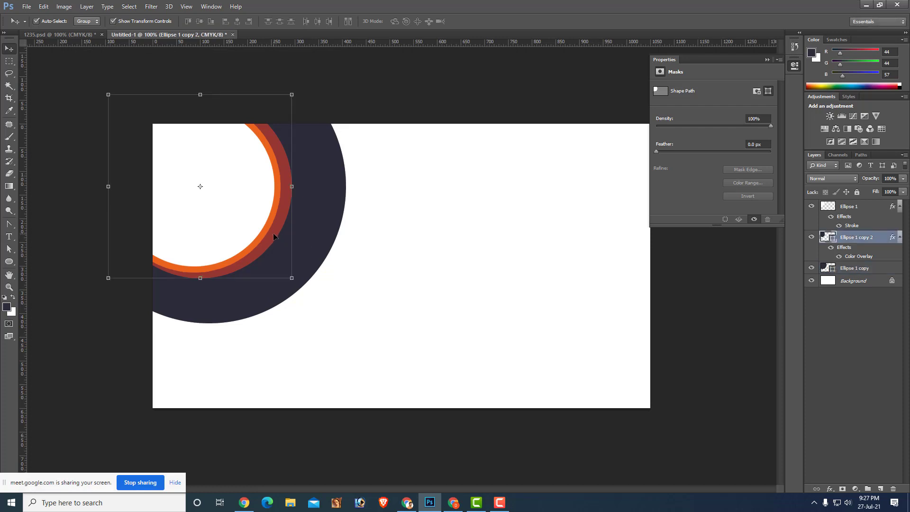
key("ctrl+t")
mouse_move(299, 94)
left_mouse_down()
mouse_move(320, 54)
mouse_move(320, 68)
left_mouse_up()
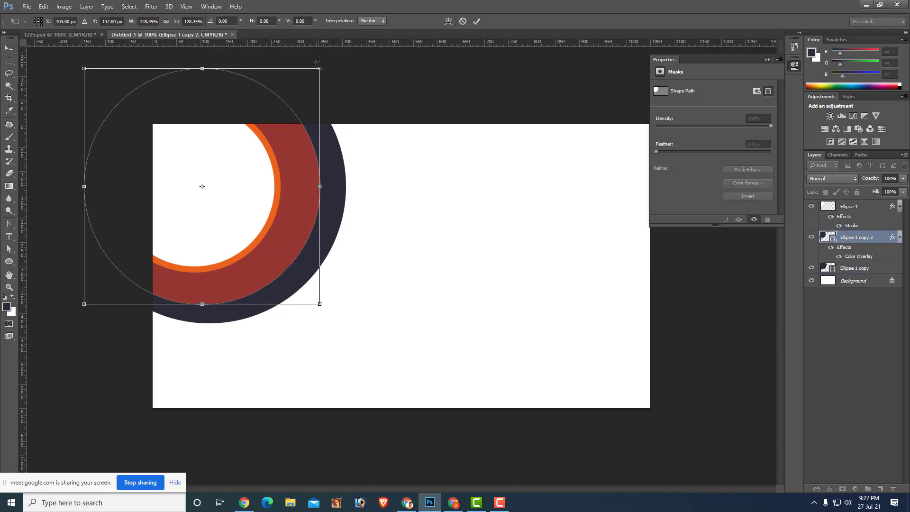
key("Return")
left_click_drag(302, 198, 305, 198)
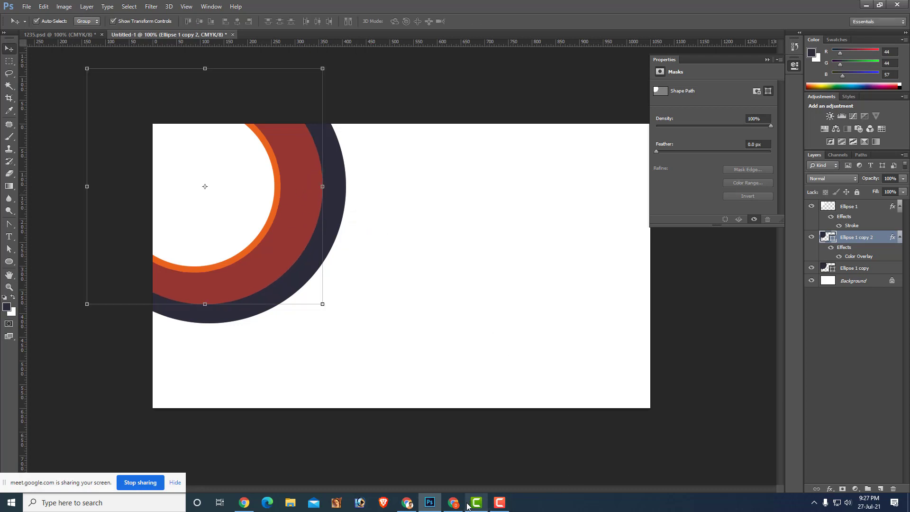
left_click(408, 505)
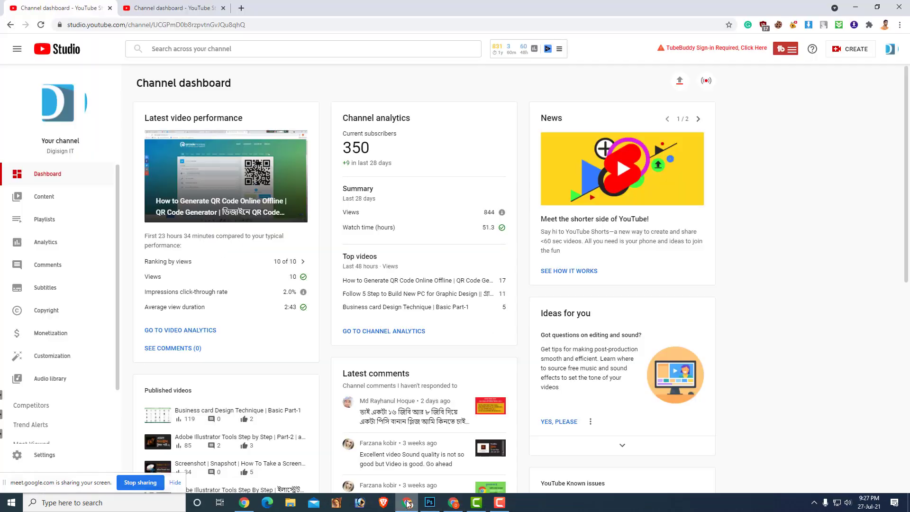
In a new tab, search for 'UNPLASH' and open the Unsplash website.
left_click(241, 8)
left_click(248, 25)
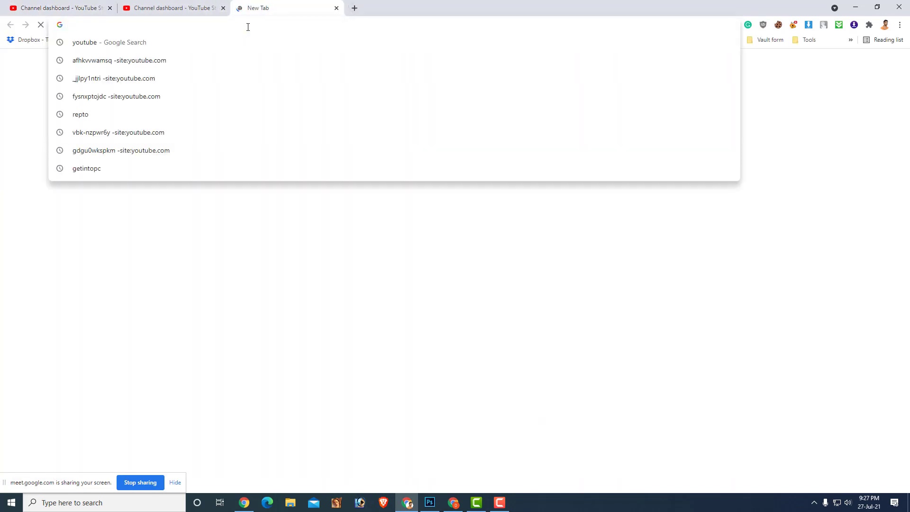
type("UN")
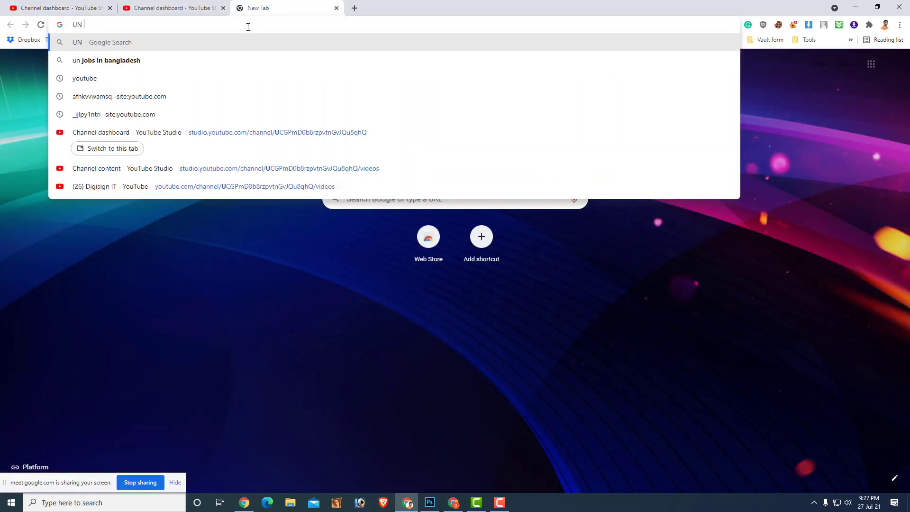
type("PLASH")
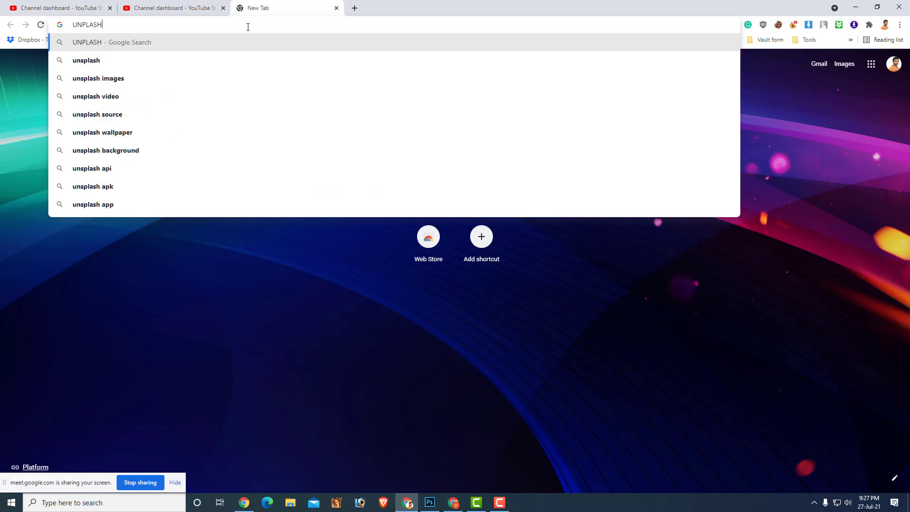
key("Return")
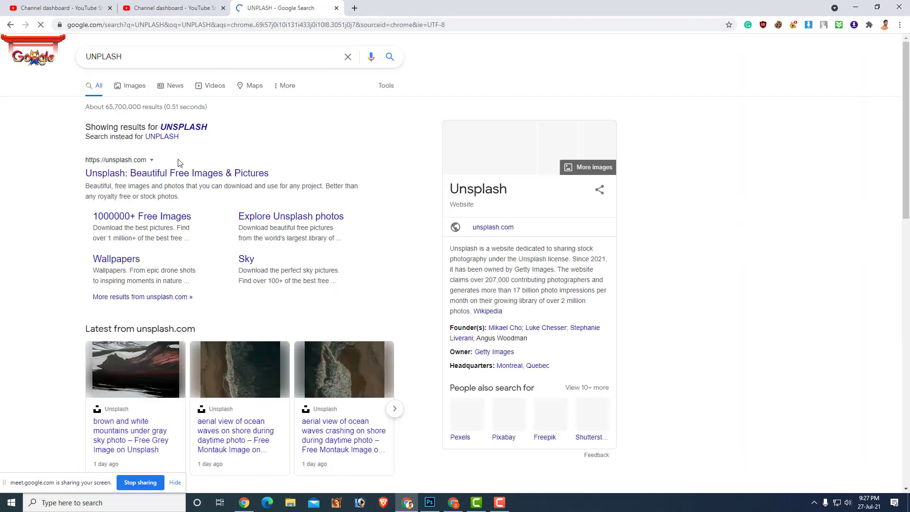
left_click(182, 173)
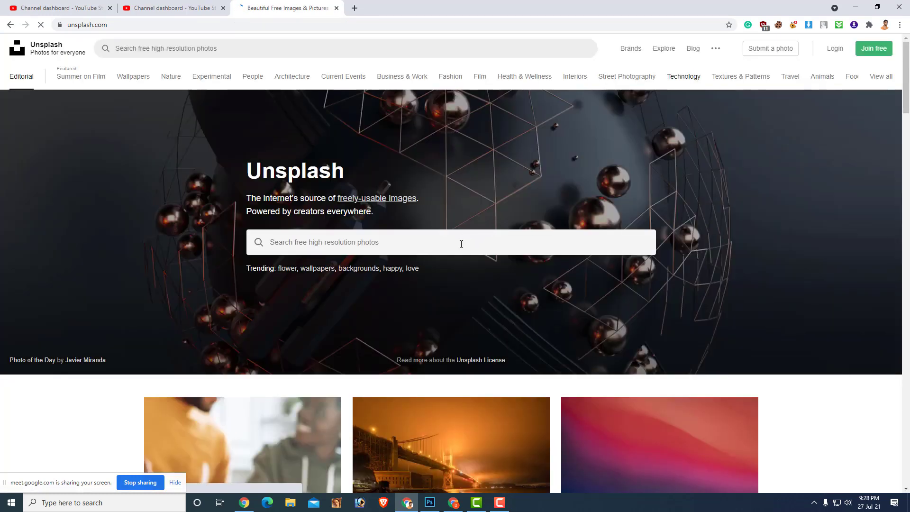
Search Unsplash for 'BUILDING' and scroll through the results.
left_click(461, 244)
type("BU")
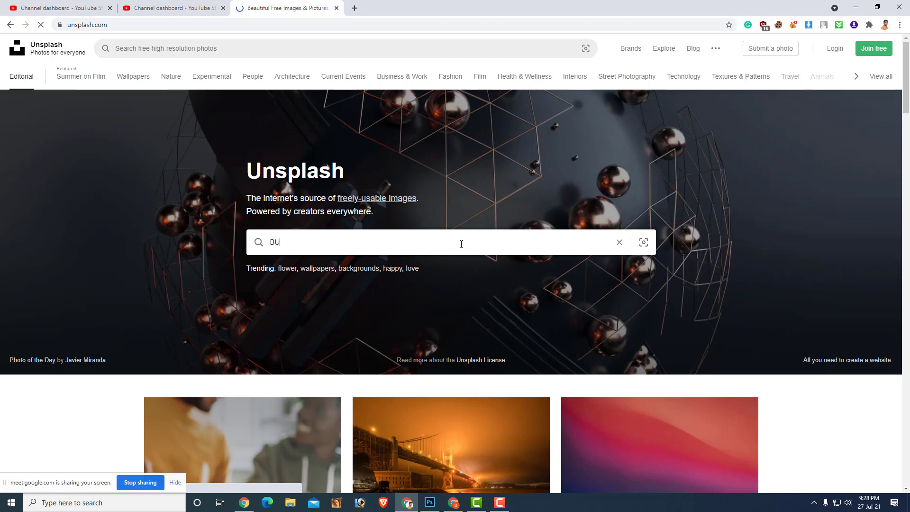
type("ILDING")
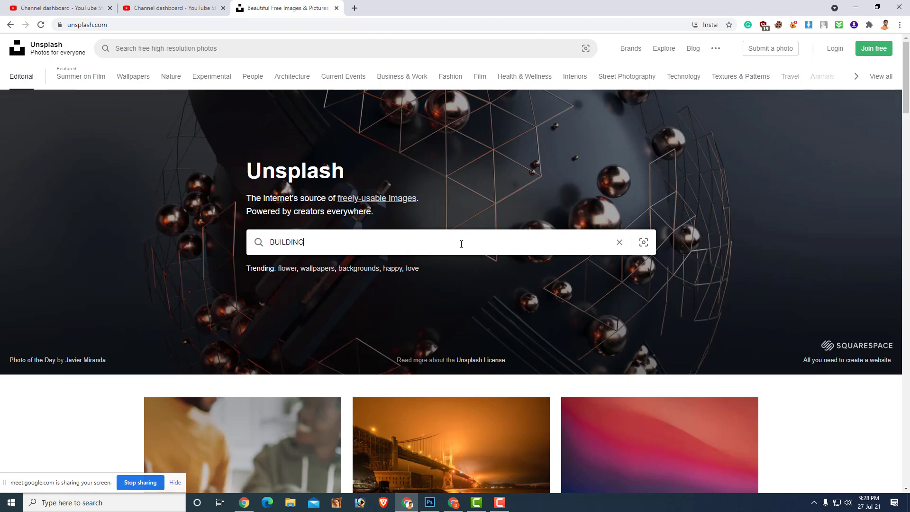
key("Return")
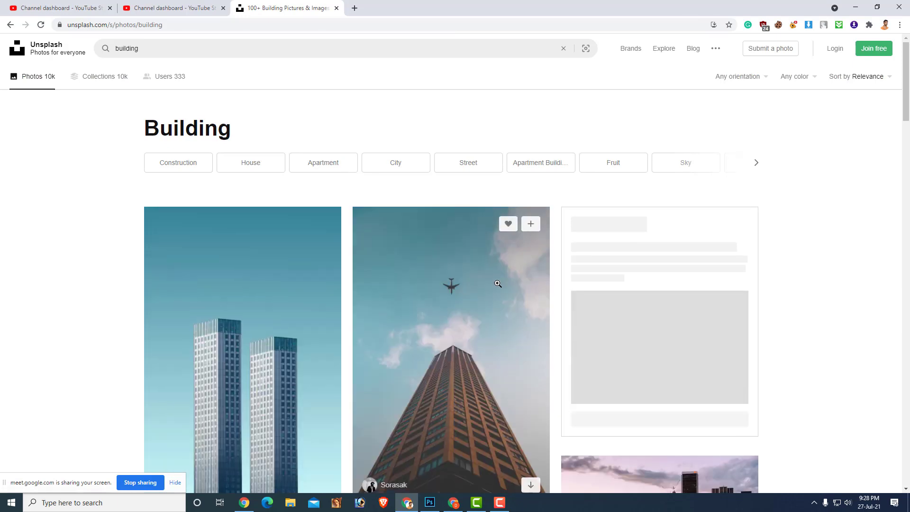
scroll(501, 282, "down", 1)
scroll(501, 281, "down", 5)
scroll(502, 283, "down", 2)
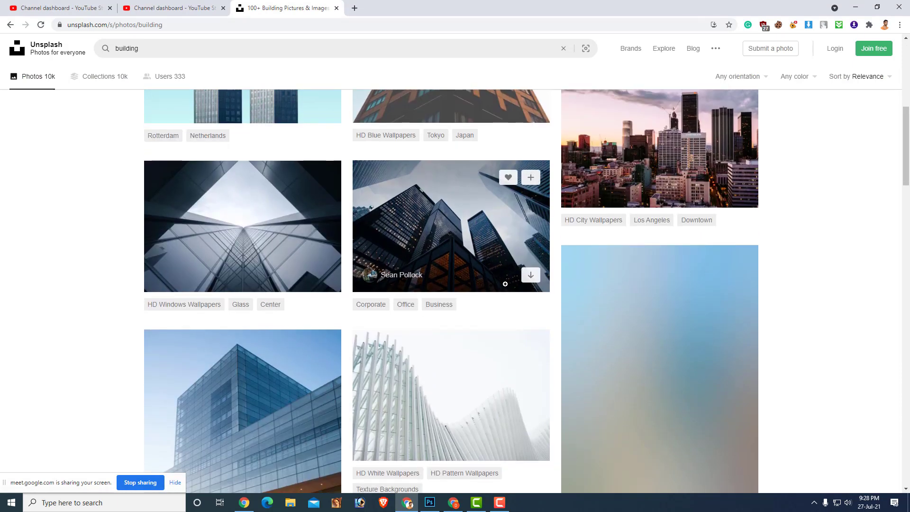
scroll(505, 284, "down", 4)
scroll(506, 286, "down", 1)
scroll(506, 286, "down", 1)
scroll(457, 272, "up", 1)
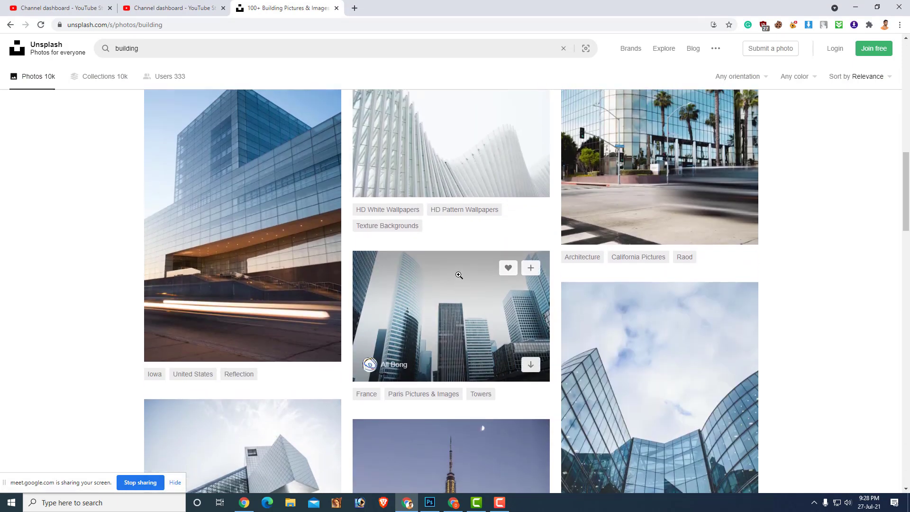
scroll(500, 282, "down", 3)
scroll(501, 281, "up", 2)
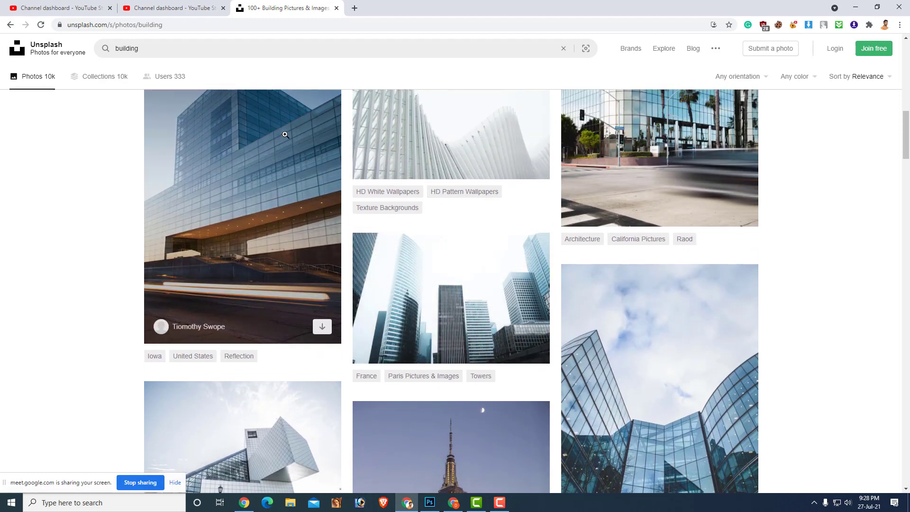
Copy the Iowa glass office building photo and return to Photoshop.
left_click(284, 134)
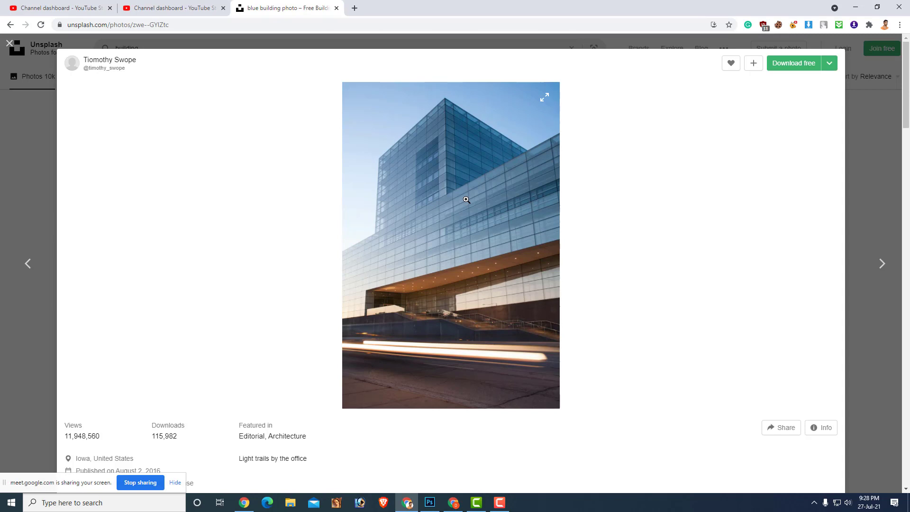
right_click(467, 200)
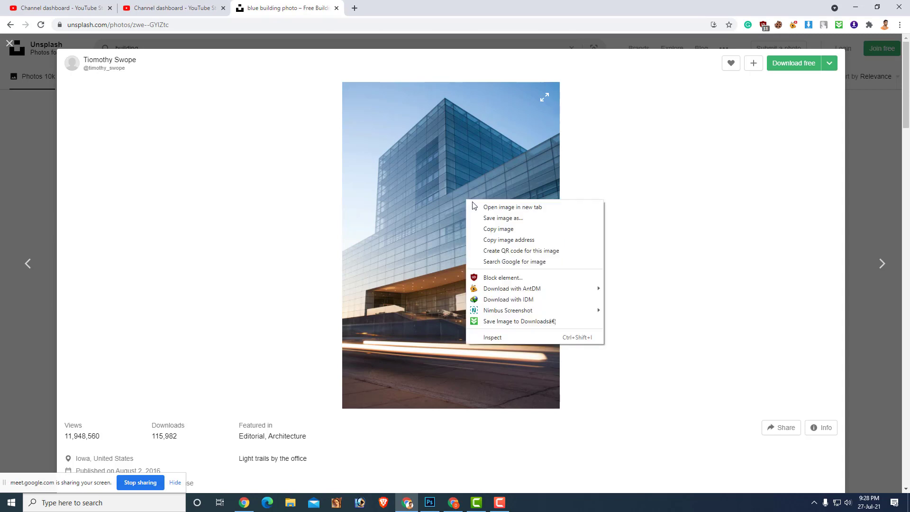
left_click(518, 241)
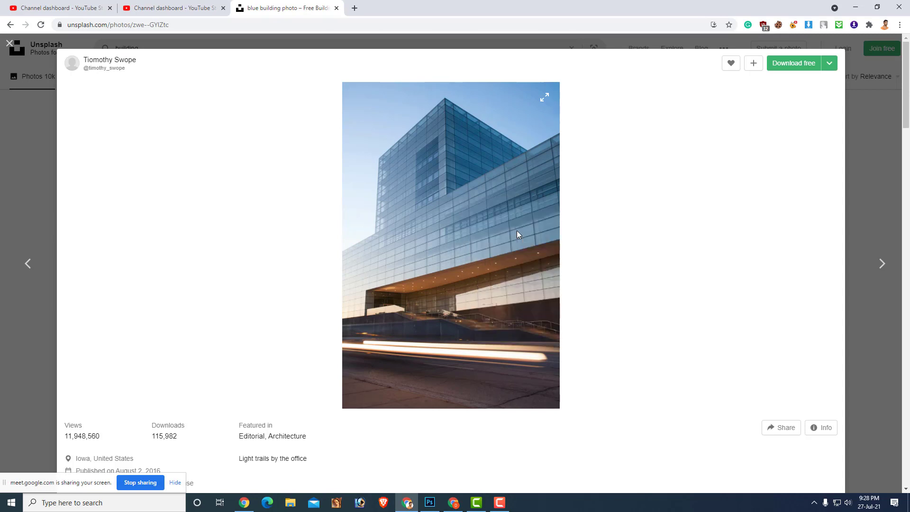
left_click(435, 504)
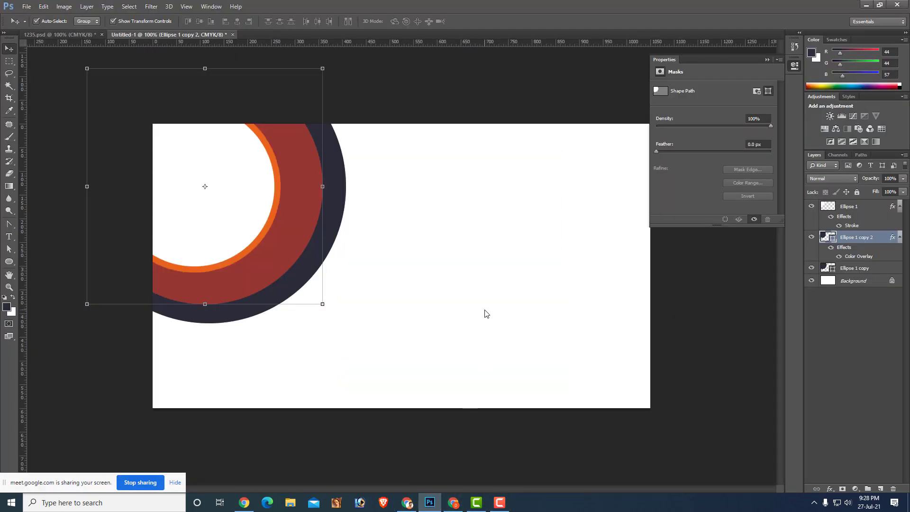
Paste the building photo as a new layer and place it over the card's right half.
key("ctrl+v")
mouse_move(468, 333)
left_mouse_down()
mouse_move(298, 258)
mouse_move(311, 243)
left_mouse_up()
left_click_drag(361, 205, 354, 216)
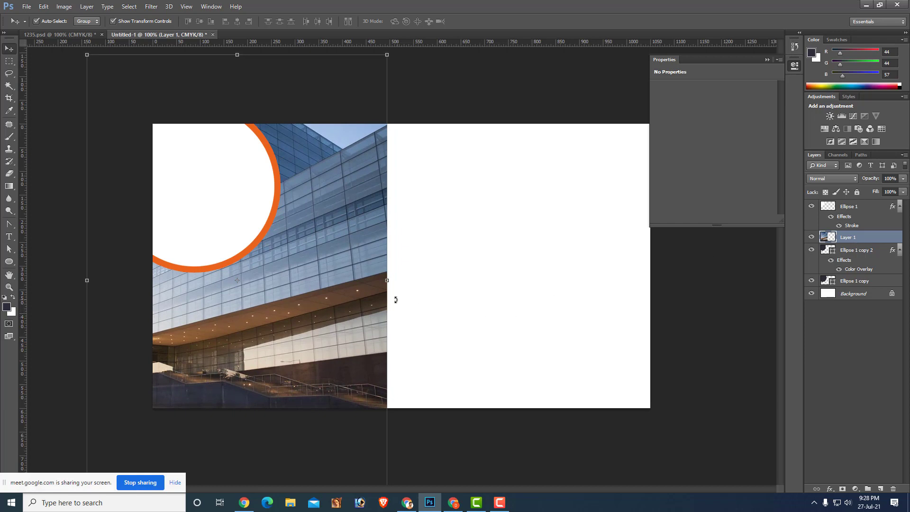
left_click_drag(346, 294, 640, 299)
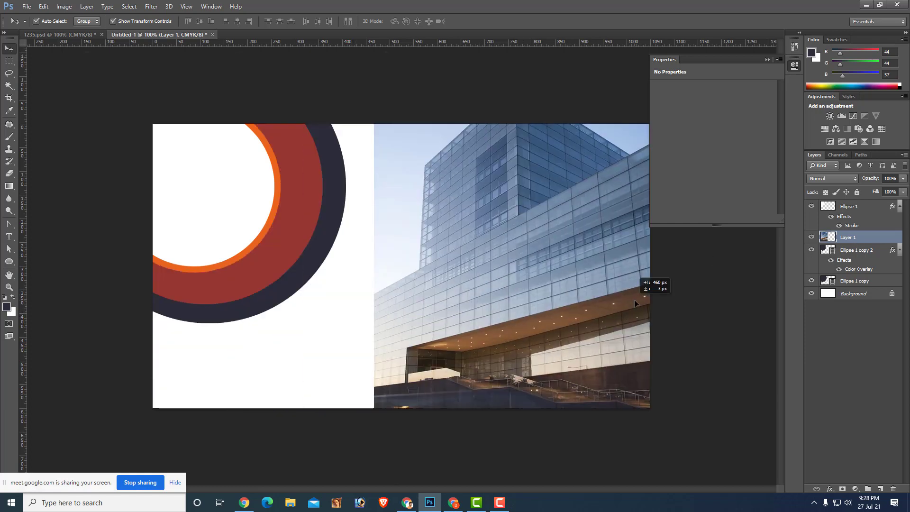
left_click(289, 252)
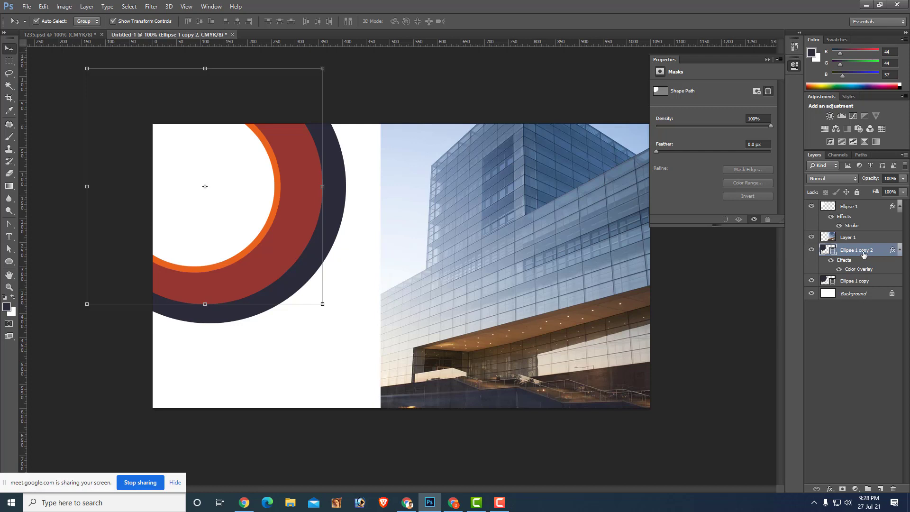
Rename the red ring's layer to 'Middle shape'.
double_click(863, 252)
type("c")
key("Return")
Shift the building photo so its street light trails show, then select Middle shape.
mouse_move(528, 314)
left_mouse_down()
mouse_move(300, 264)
mouse_move(614, 247)
left_mouse_up()
key("Left")
key("Left")
key("Left")
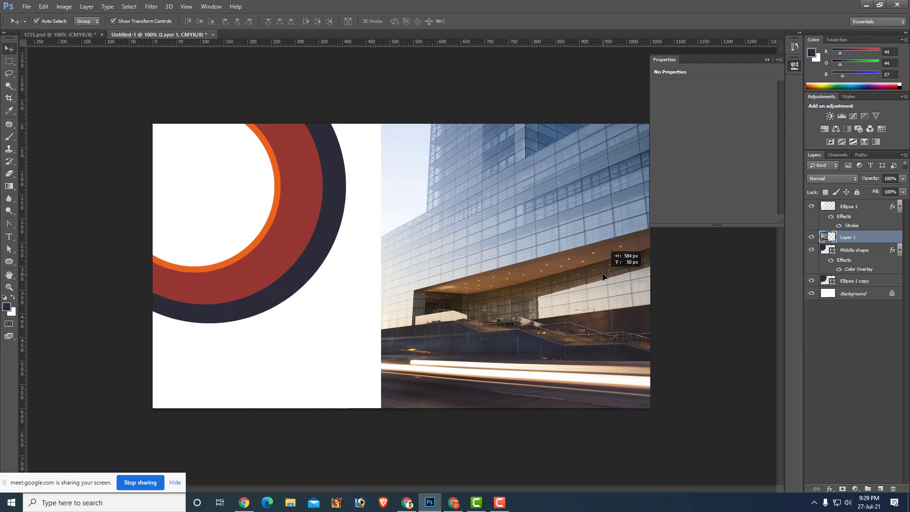
left_click(304, 229)
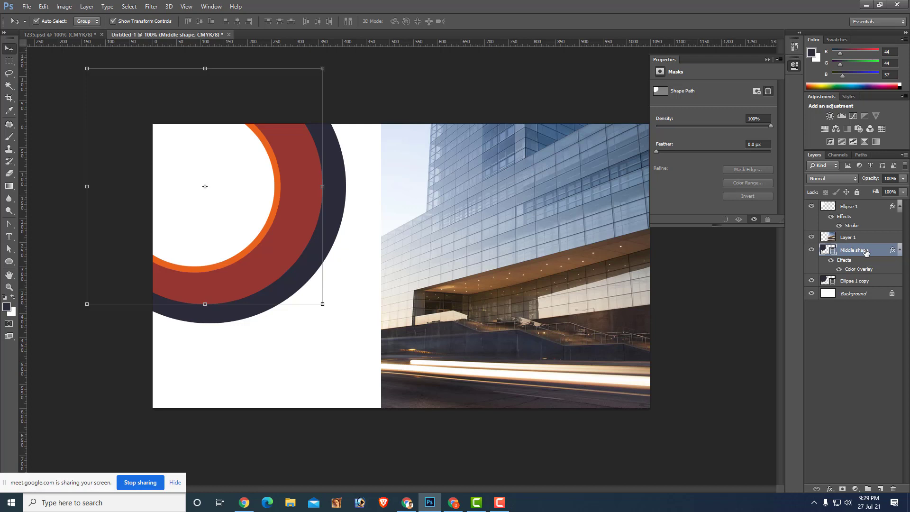
Convert Middle shape to a Smart Object and move the building photo over the ring.
right_click(865, 251)
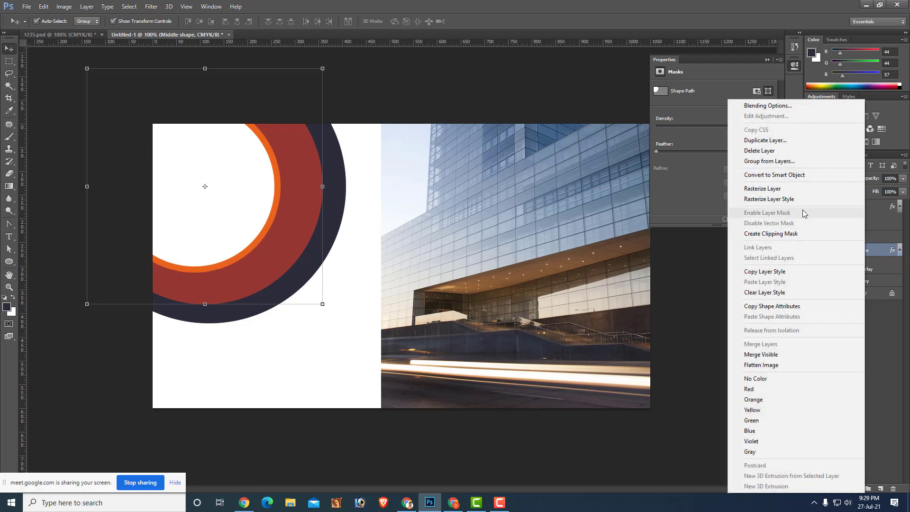
left_click(788, 175)
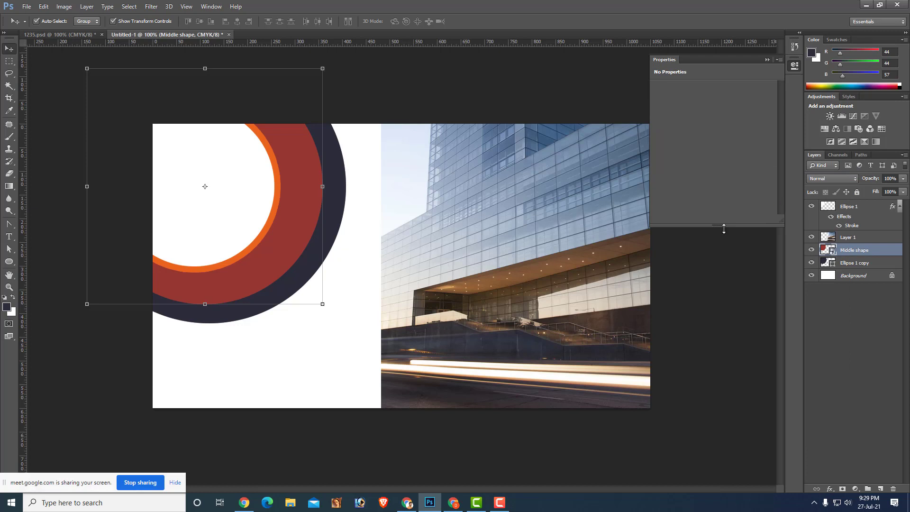
mouse_move(598, 285)
left_mouse_down()
mouse_move(450, 286)
mouse_move(305, 347)
left_mouse_up()
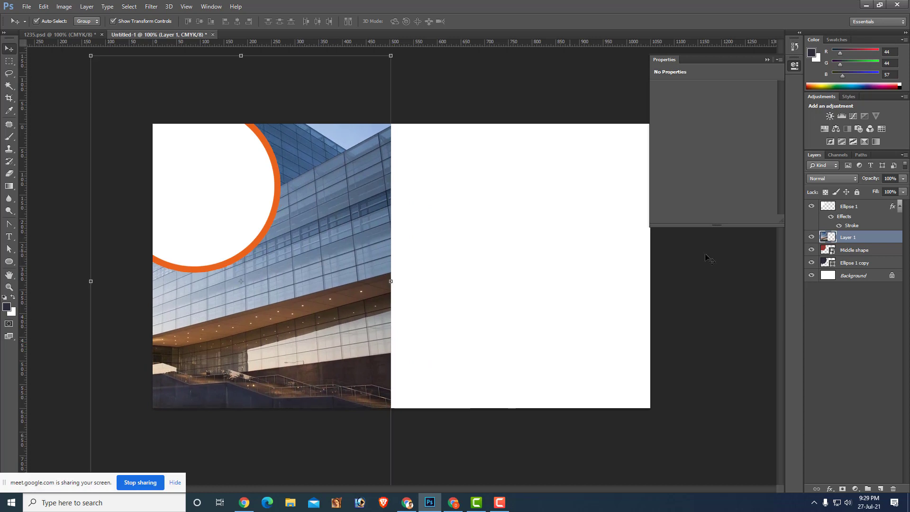
Clip the building photo (Layer 1) into the Middle shape ring with a clipping mask.
left_click(874, 252)
left_click(875, 238)
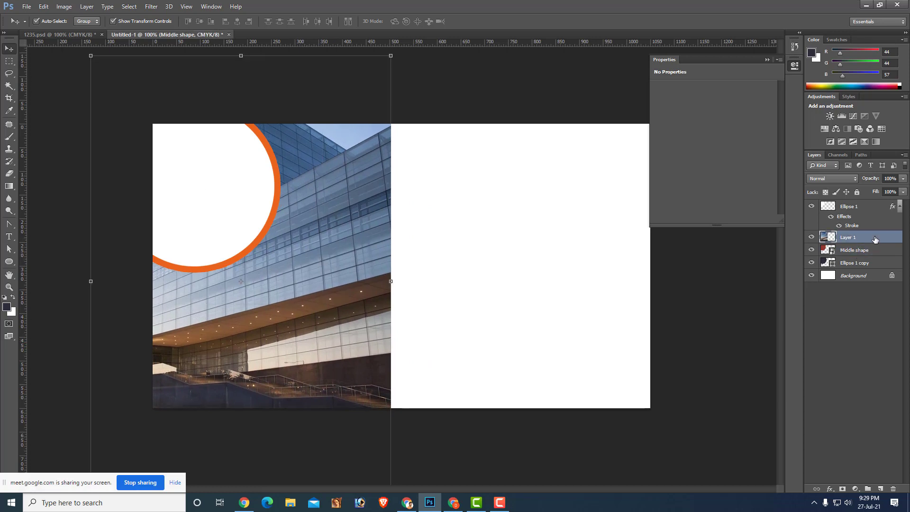
left_click(874, 251, "ctrl")
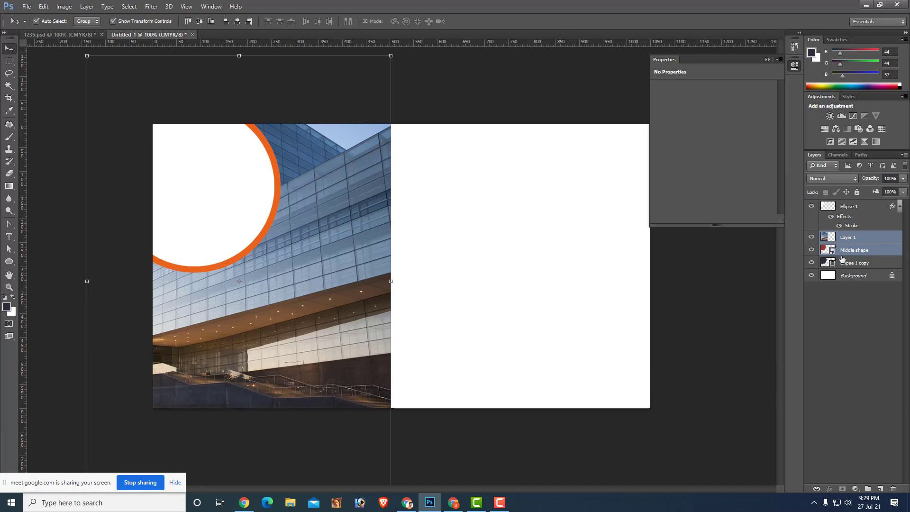
left_click(872, 251)
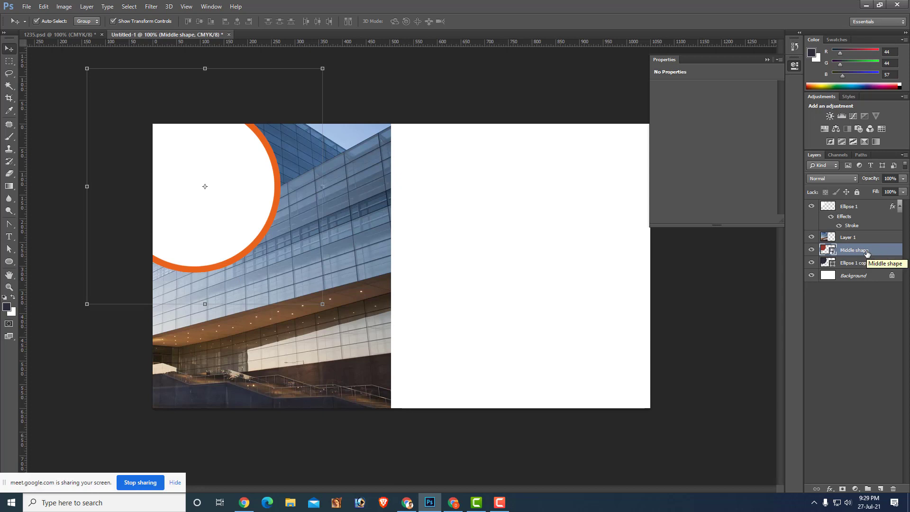
left_click(866, 242, "ctrl")
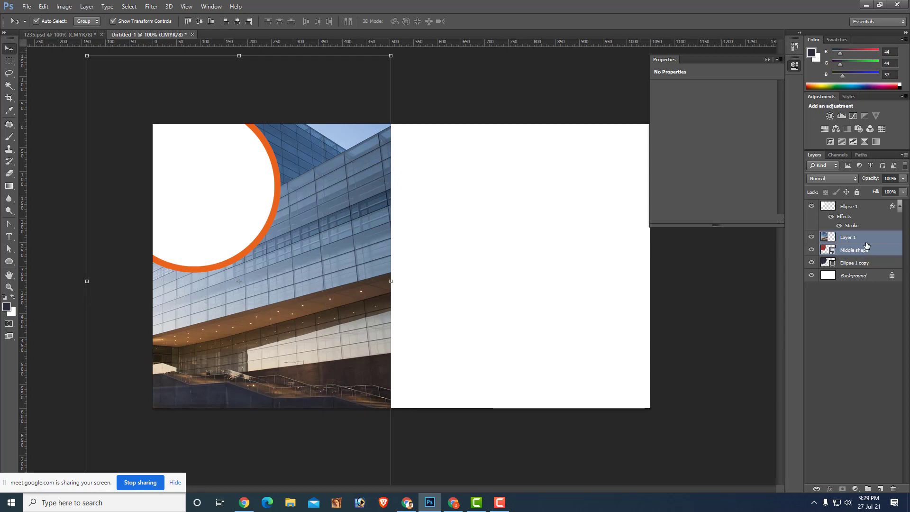
left_click_drag(867, 245, 878, 240)
left_click(871, 240, "alt")
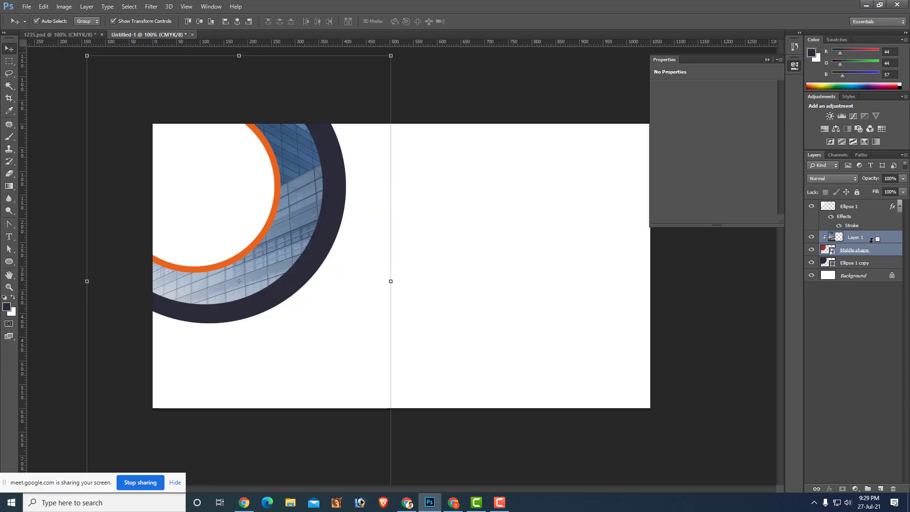
left_click(464, 198)
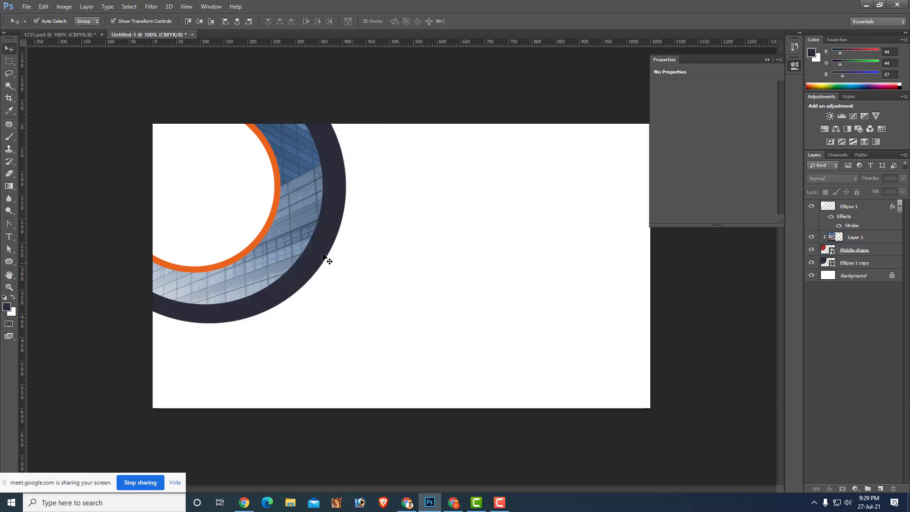
left_click(302, 238)
left_click(471, 234)
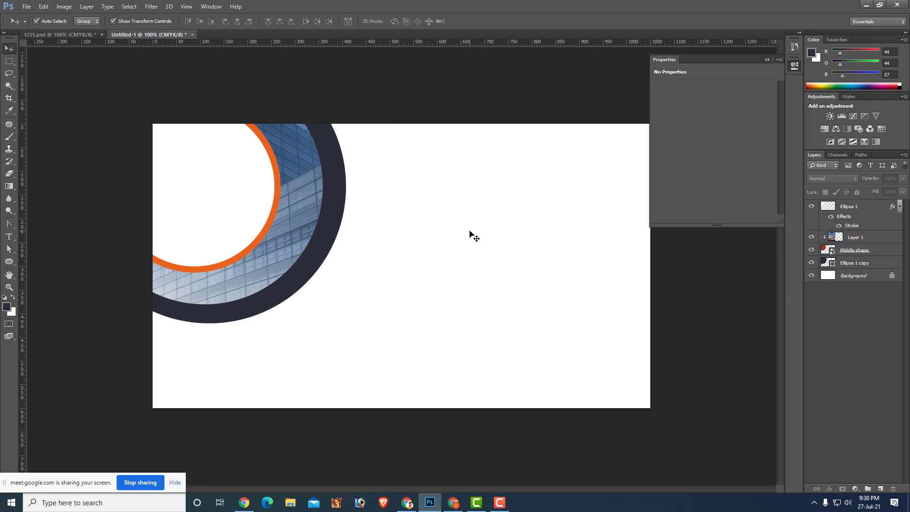
Draw a new dark navy circle (Ellipse 2) at the card's lower-left.
key("ctrl+minus")
key("ctrl+plus")
key("ctrl+plus")
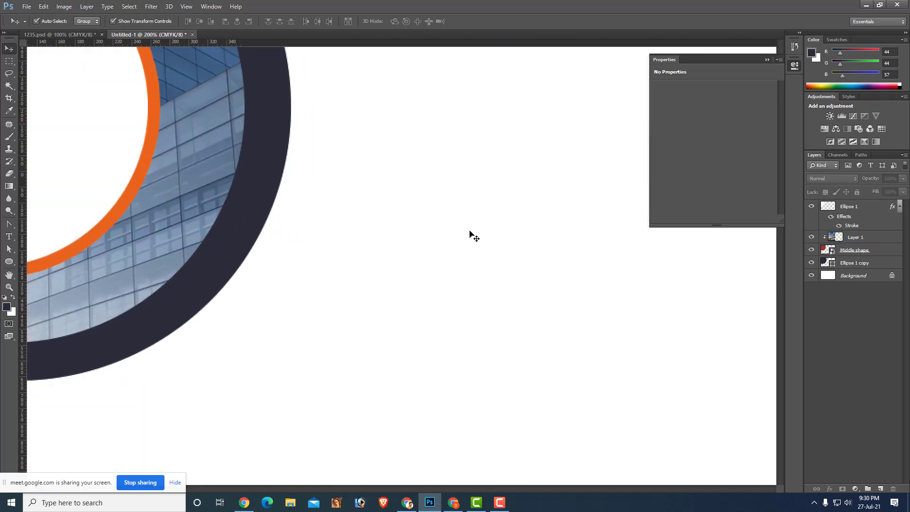
key("ctrl+minus")
key("ctrl+minus")
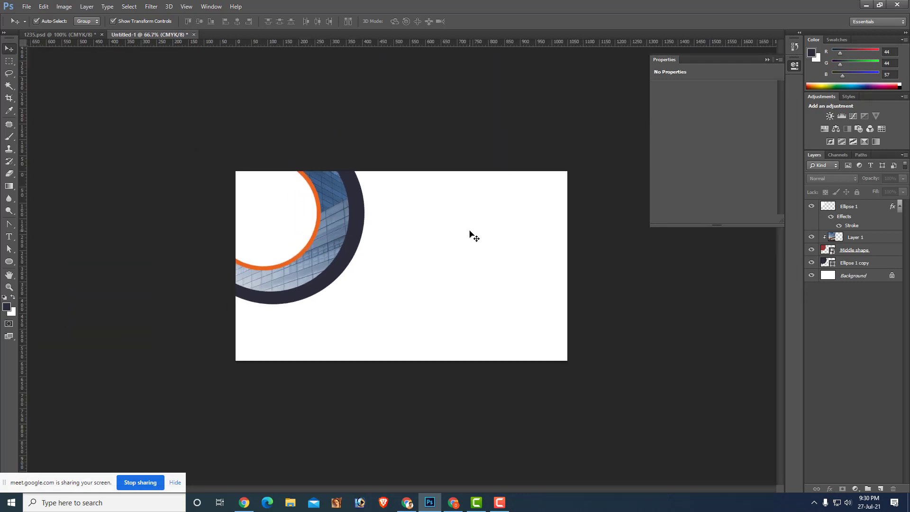
key("ctrl+plus")
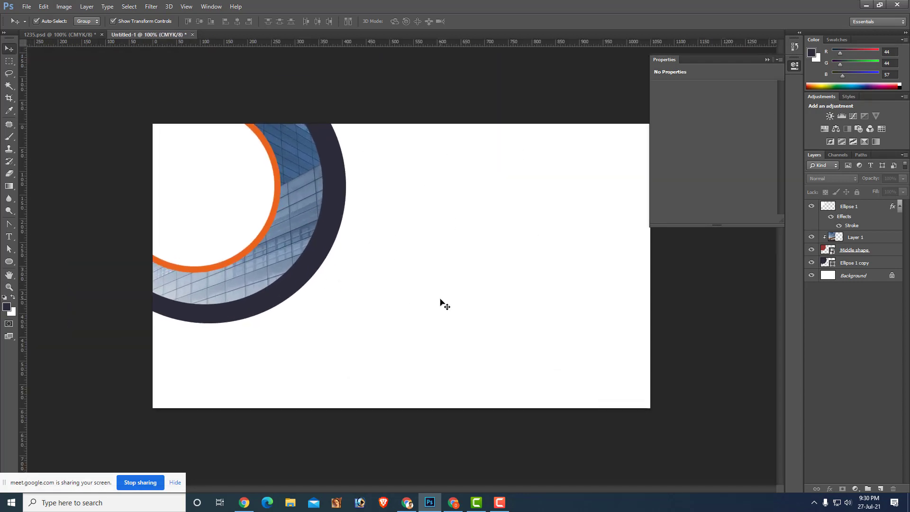
left_click(6, 265)
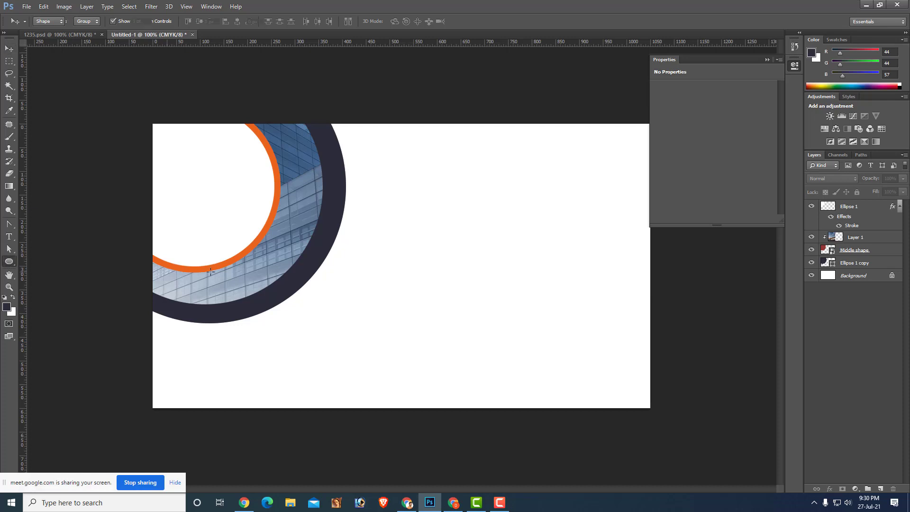
left_click_drag(143, 215, 417, 443)
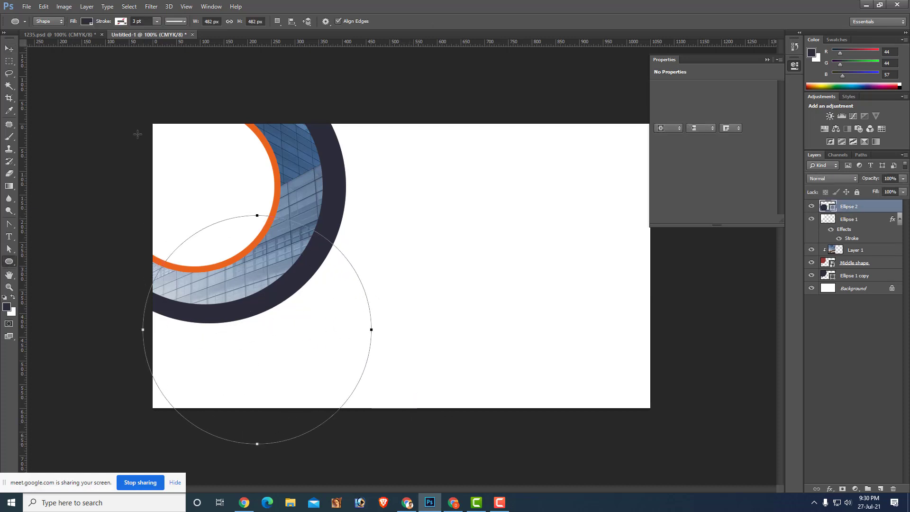
Reposition and enlarge the navy circle along the left edge, then paste the building photo again.
left_click(9, 49)
left_click_drag(292, 319, 246, 299)
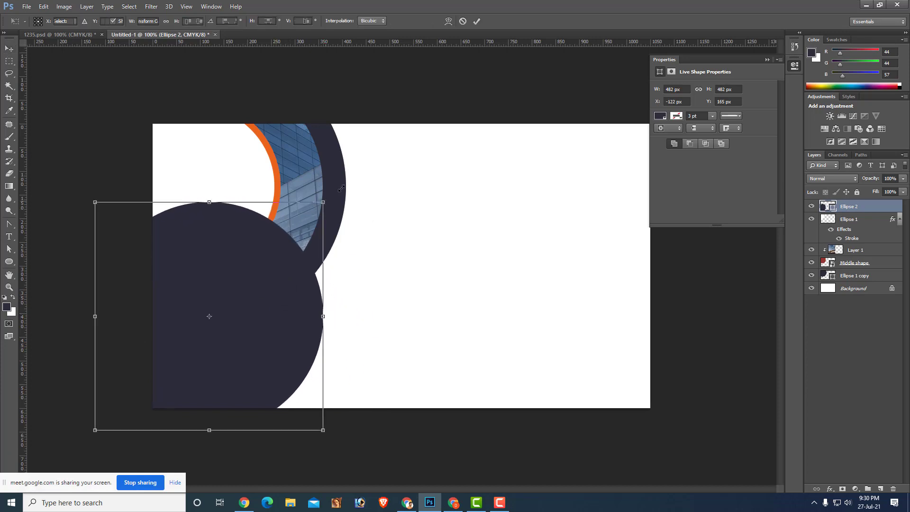
mouse_move(324, 202)
left_mouse_down()
mouse_move(341, 184)
mouse_move(267, 258)
left_mouse_up()
left_click_drag(181, 355, 180, 333)
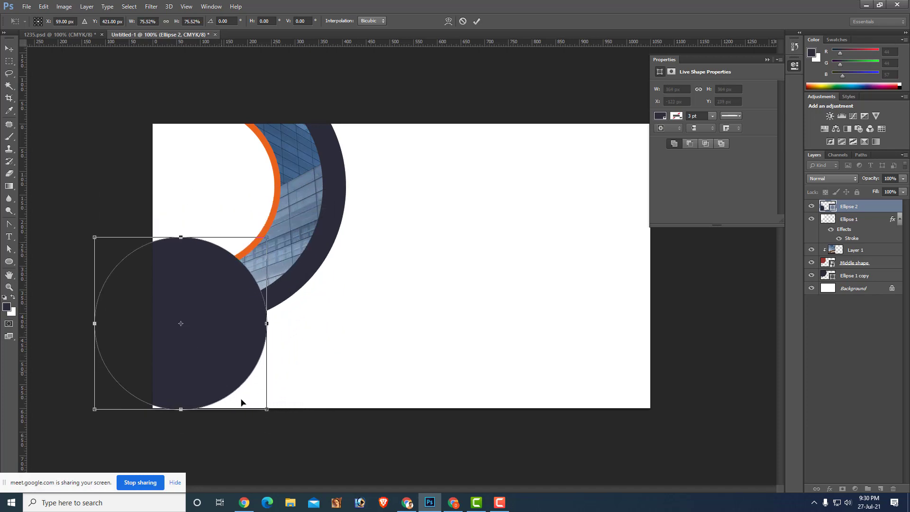
left_click_drag(271, 413, 269, 413)
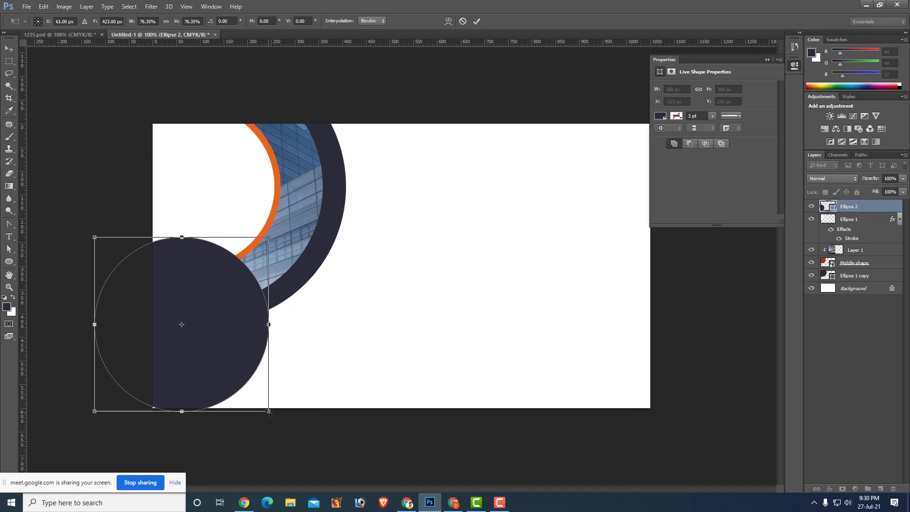
key("Return")
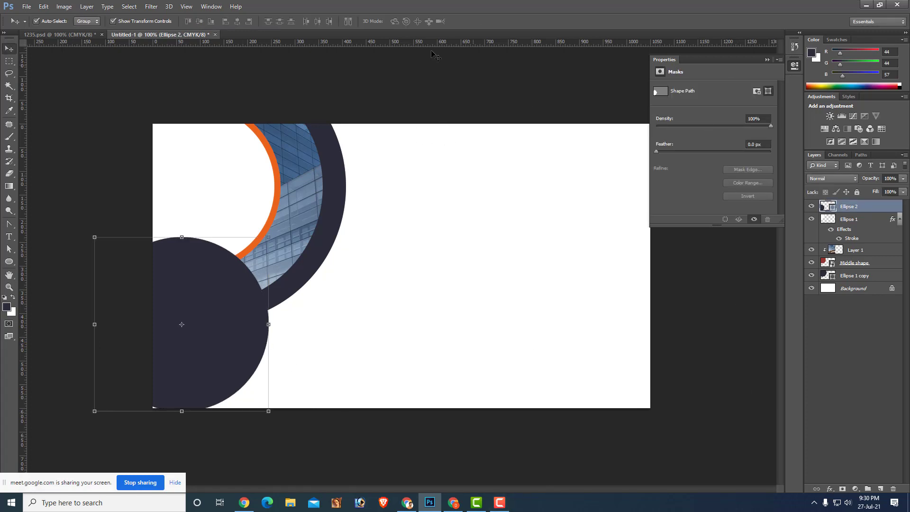
left_click(478, 199)
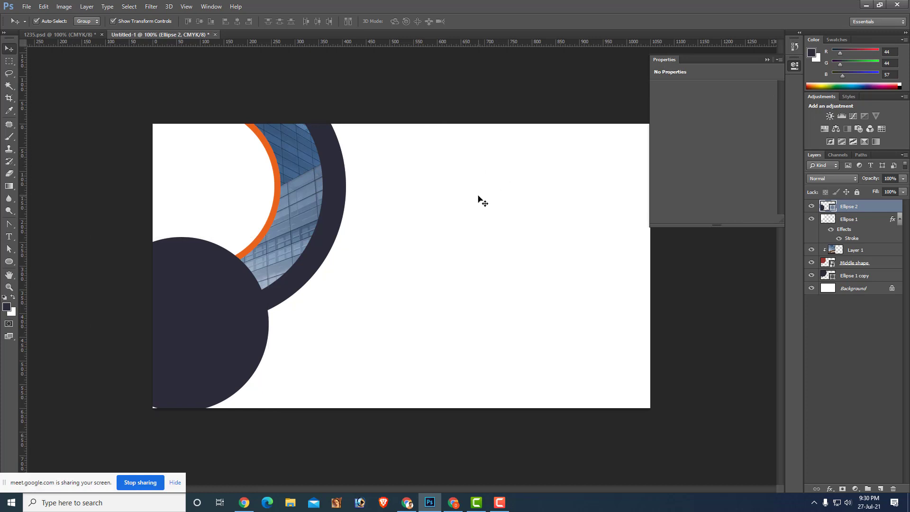
key("ctrl+v")
Convert Ellipse 2 to a Smart Object and move the pasted building photo toward it.
mouse_move(480, 235)
left_mouse_down()
mouse_move(262, 285)
mouse_move(514, 250)
left_mouse_up()
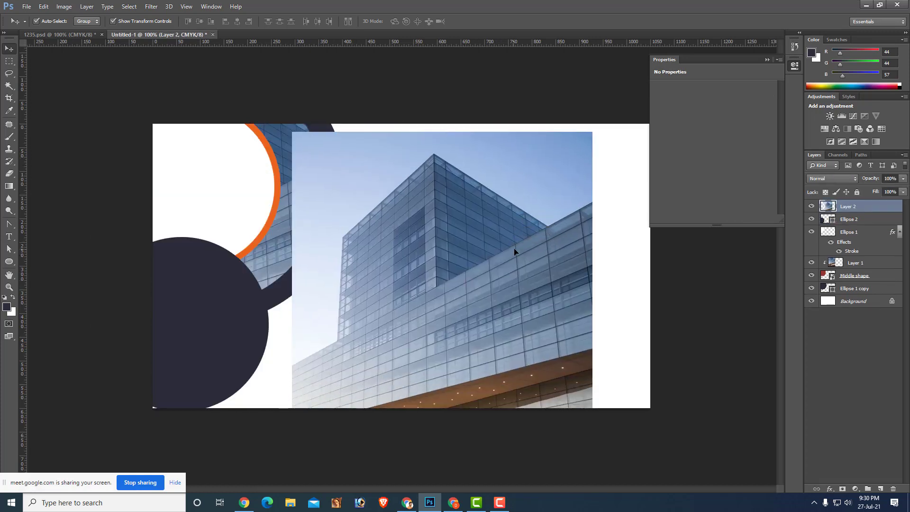
left_click(218, 309)
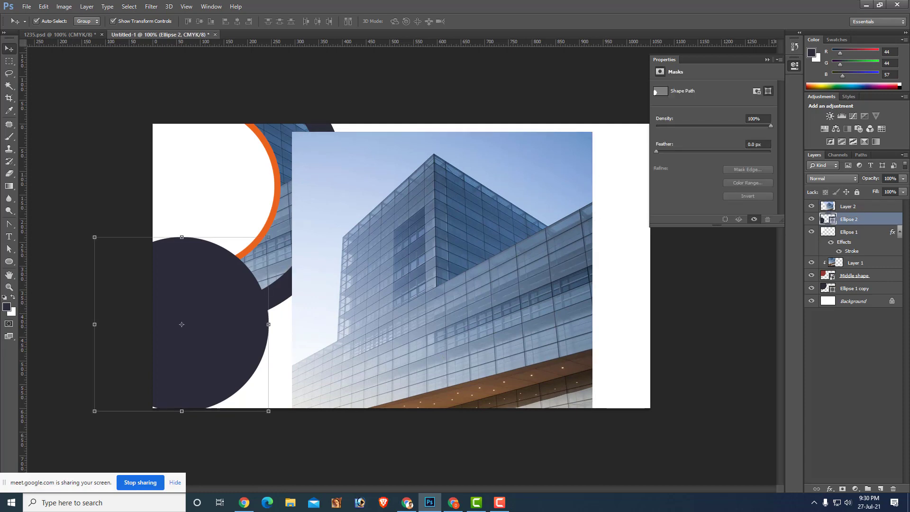
right_click(865, 223)
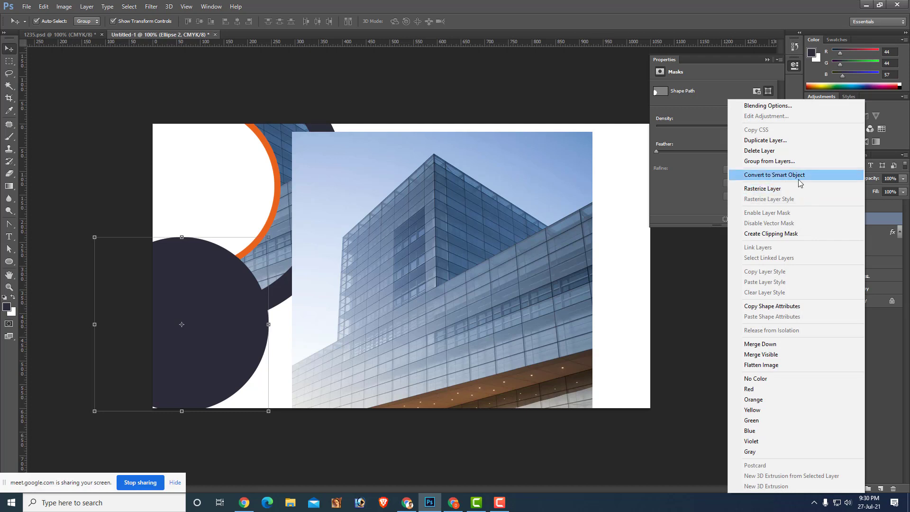
left_click(799, 174)
left_click_drag(525, 298, 251, 312)
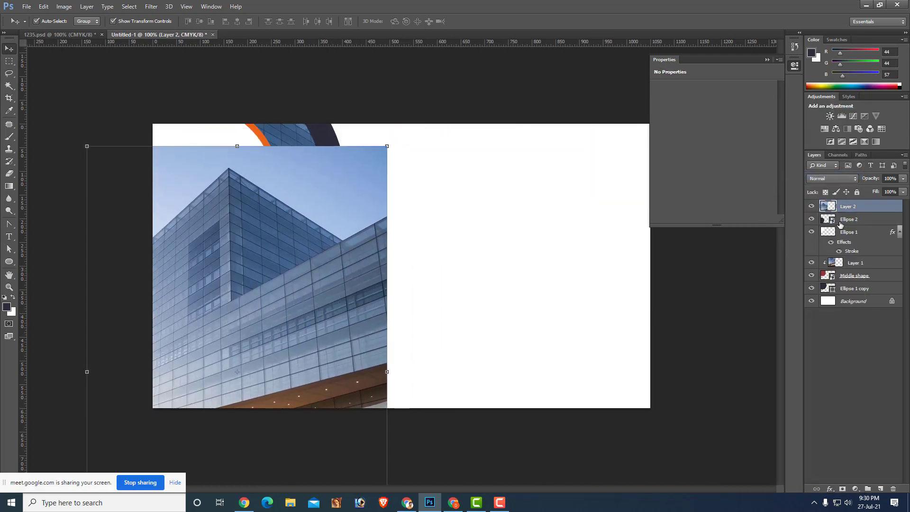
Place the building photo (Layer 2) over the circle and clip it into Ellipse 2.
left_click(854, 220)
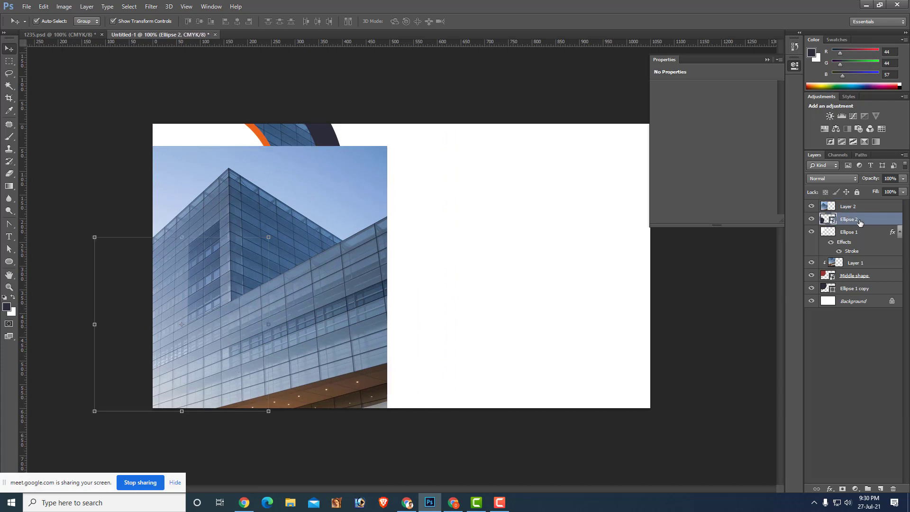
left_click_drag(368, 307, 306, 338)
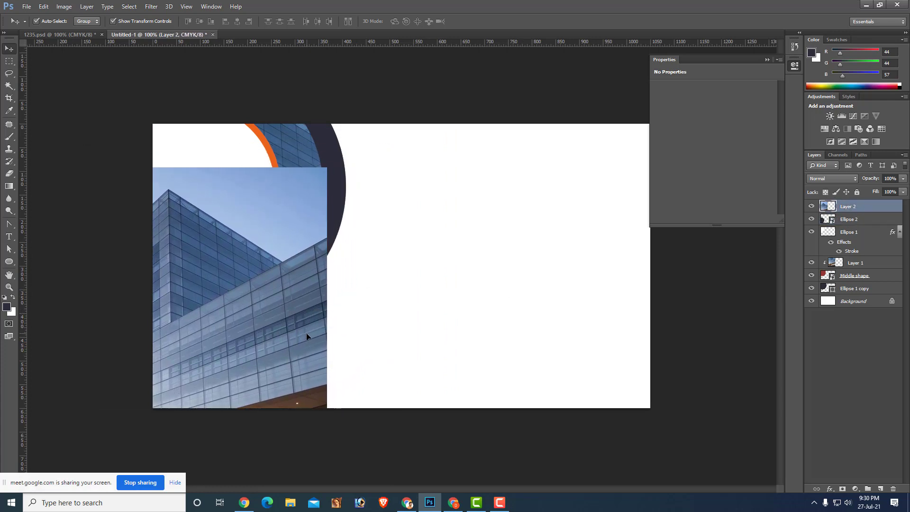
left_click(865, 217)
left_click(867, 209, "shift")
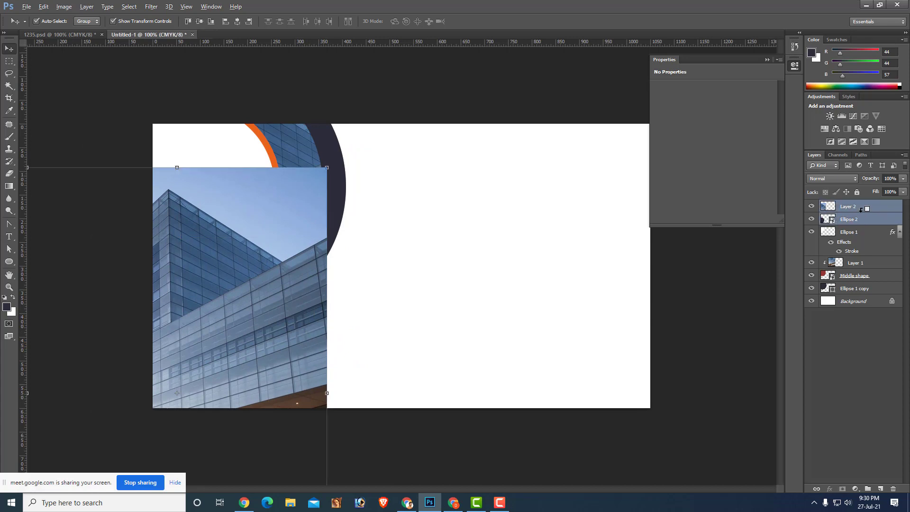
left_click(861, 210, "alt")
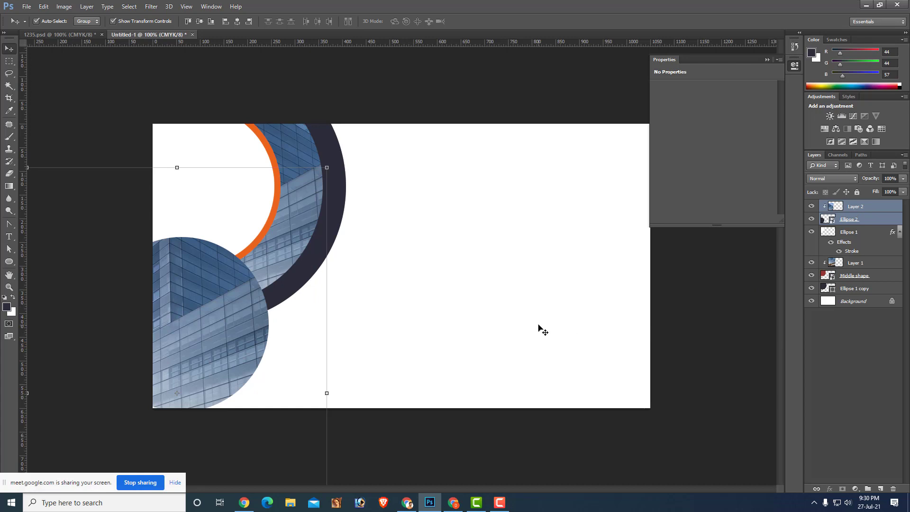
left_click(321, 352)
Select the clipped building photo layer and click around the canvas to check the result.
left_click(201, 348)
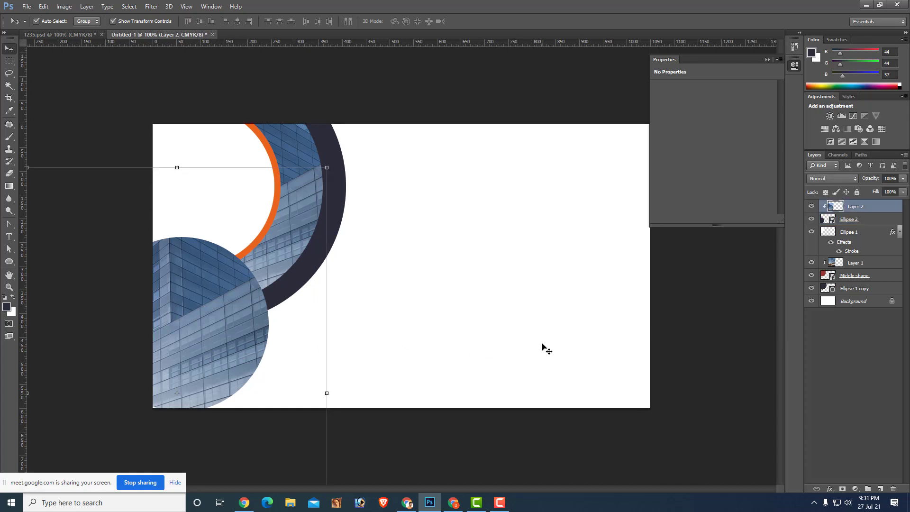
left_click(427, 345)
left_click(191, 337)
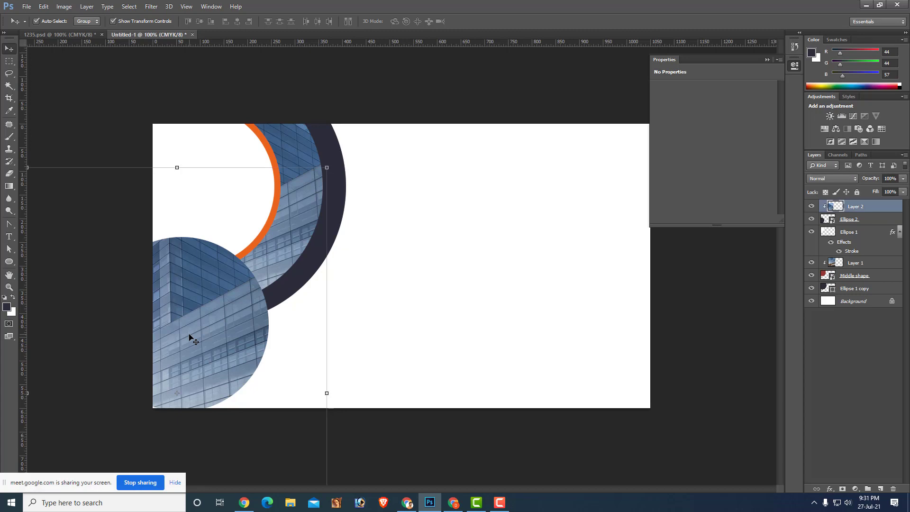
left_click(450, 307)
left_click(229, 353)
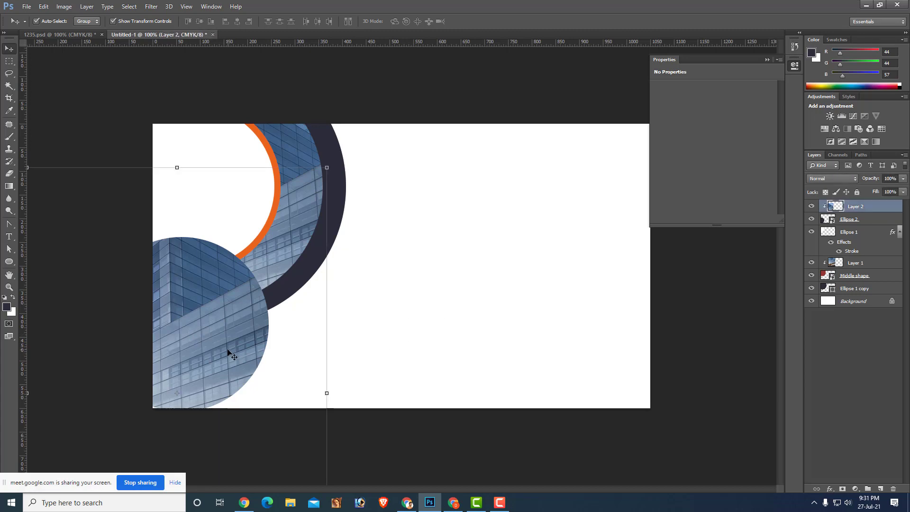
left_click(405, 299)
left_click(251, 320)
Give the photo layer a thicker Stroke in orange sampled from the ring.
double_click(896, 206)
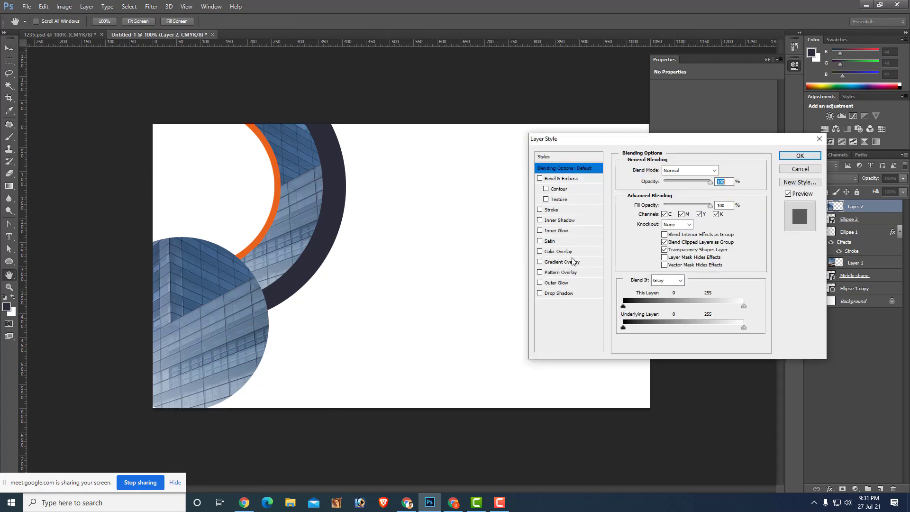
left_click(569, 211)
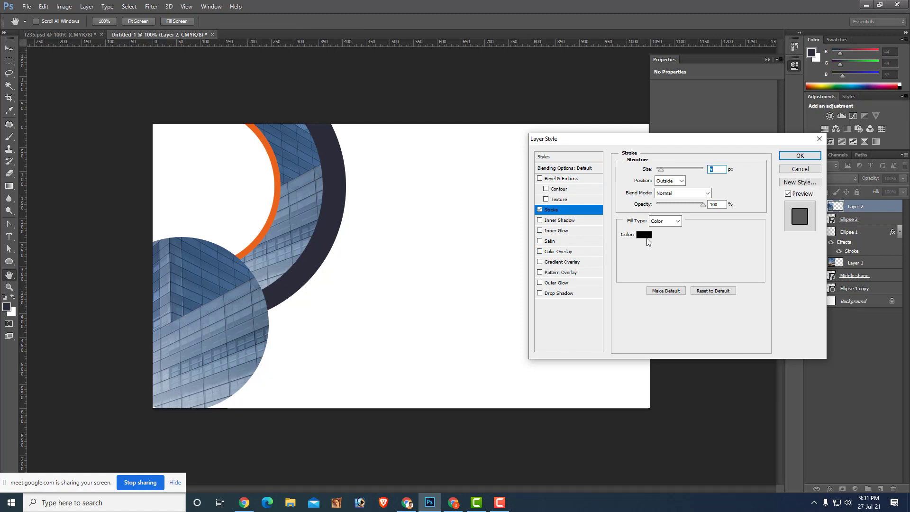
left_click(647, 235)
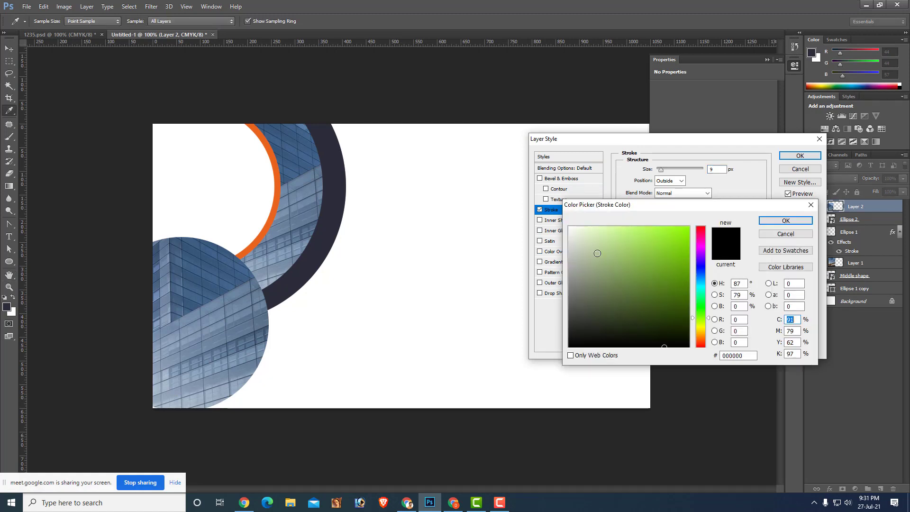
left_click(274, 209)
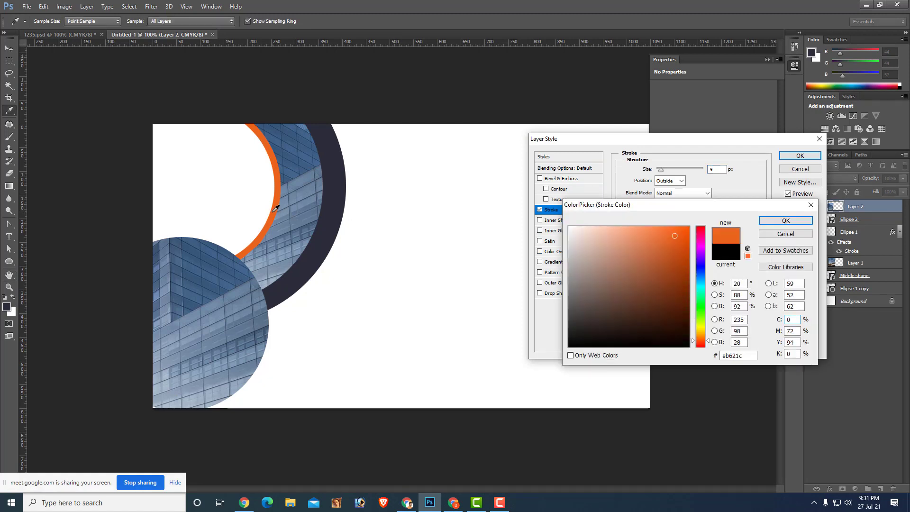
left_click(796, 221)
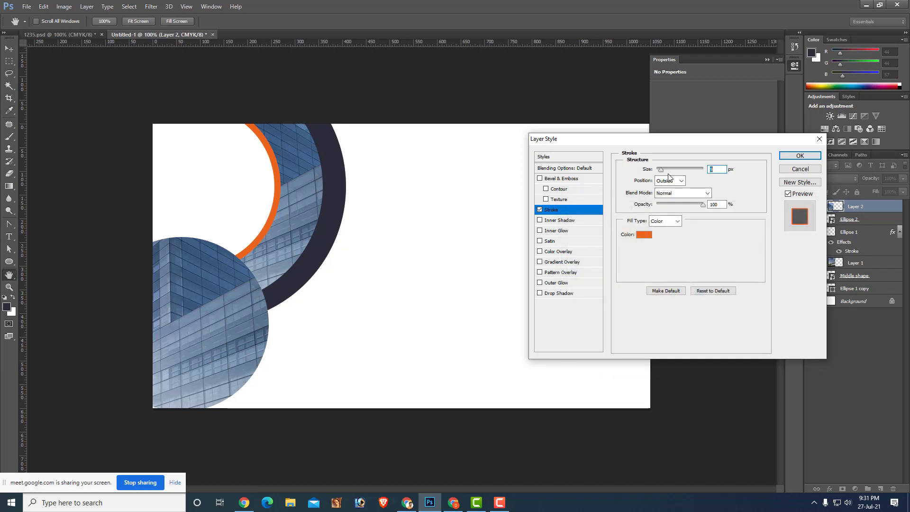
left_click_drag(660, 169, 680, 169)
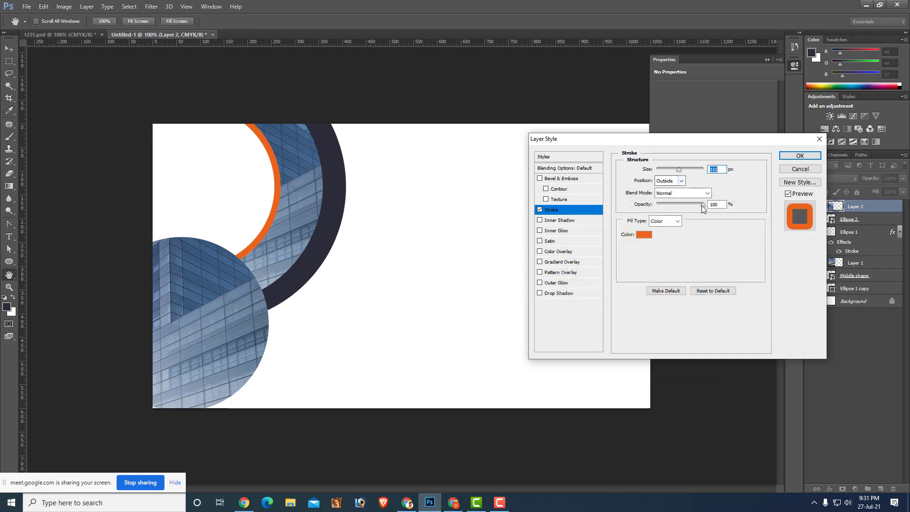
left_click(799, 156)
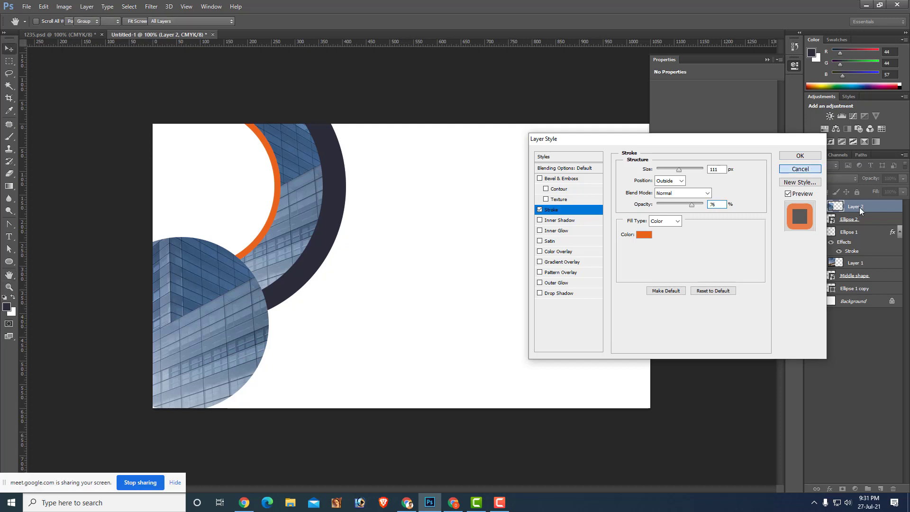
Add a thick copper-brown Stroke to Ellipse 2, darkening a sampled orange.
left_click(858, 220)
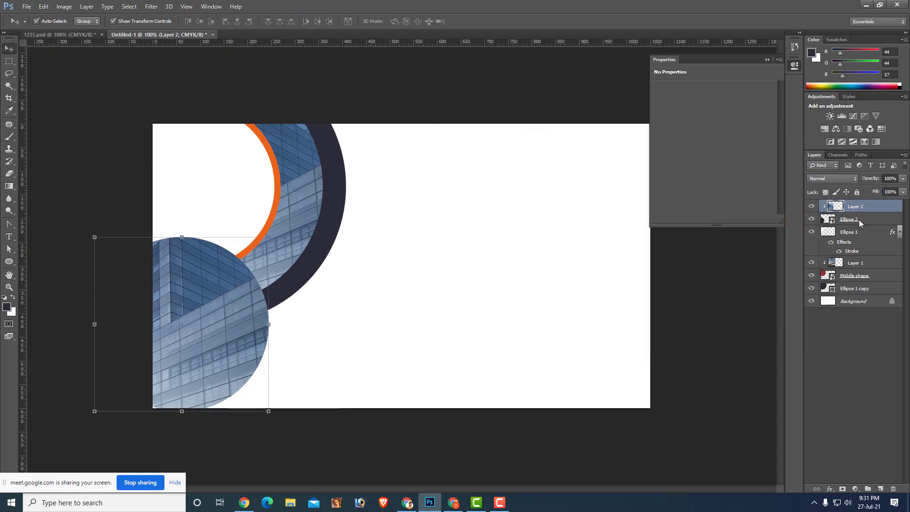
double_click(886, 220)
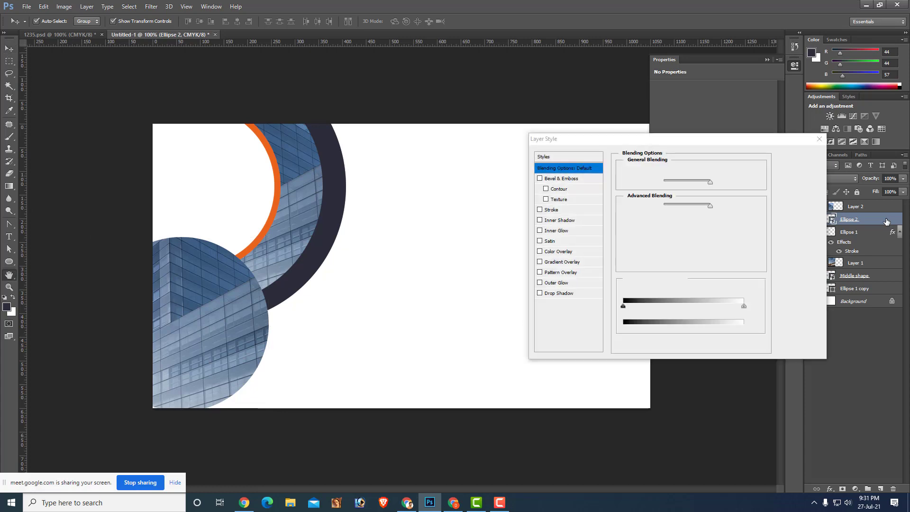
left_click(564, 210)
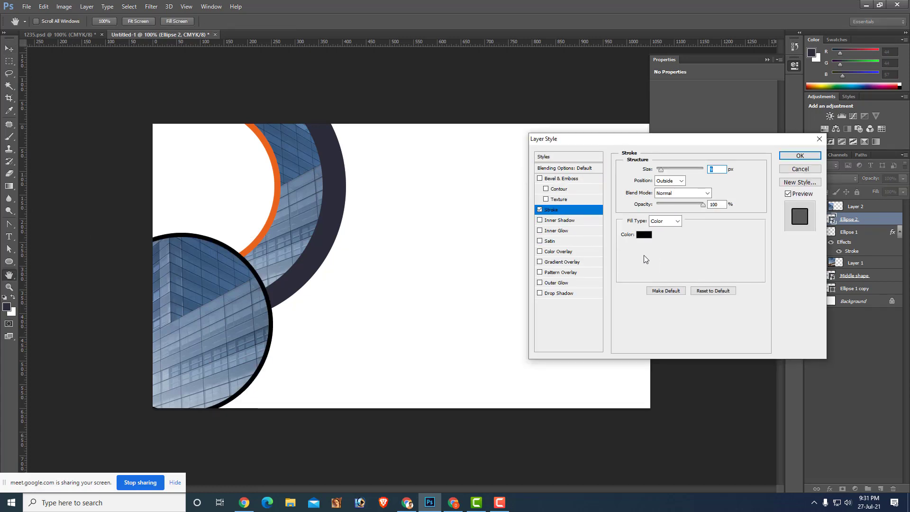
left_click(645, 234)
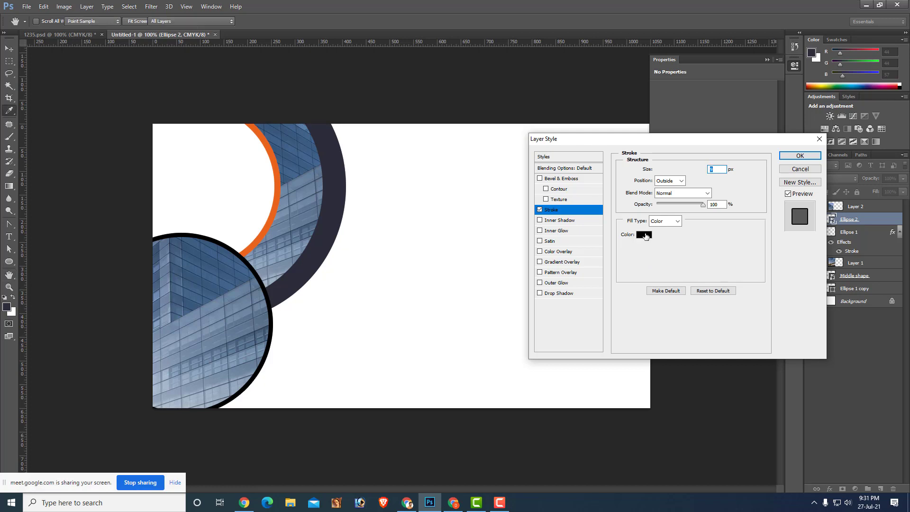
left_click(290, 223)
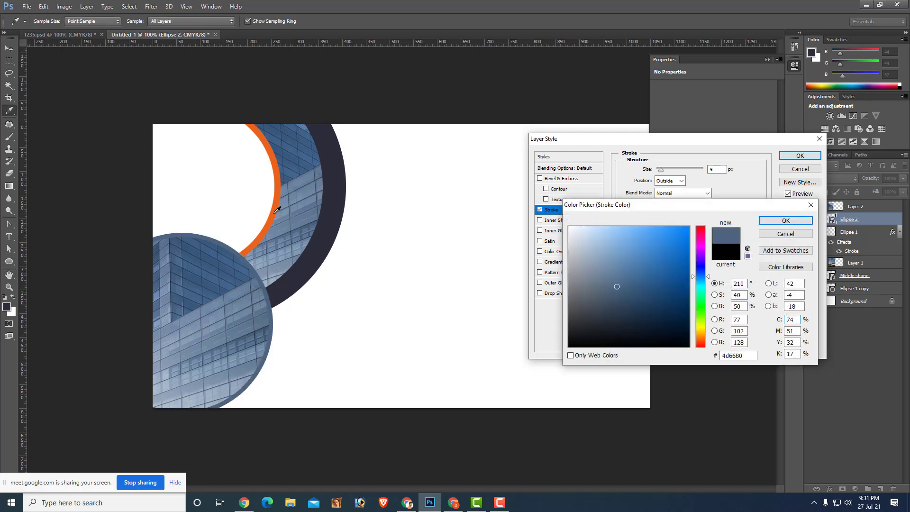
left_click(277, 209)
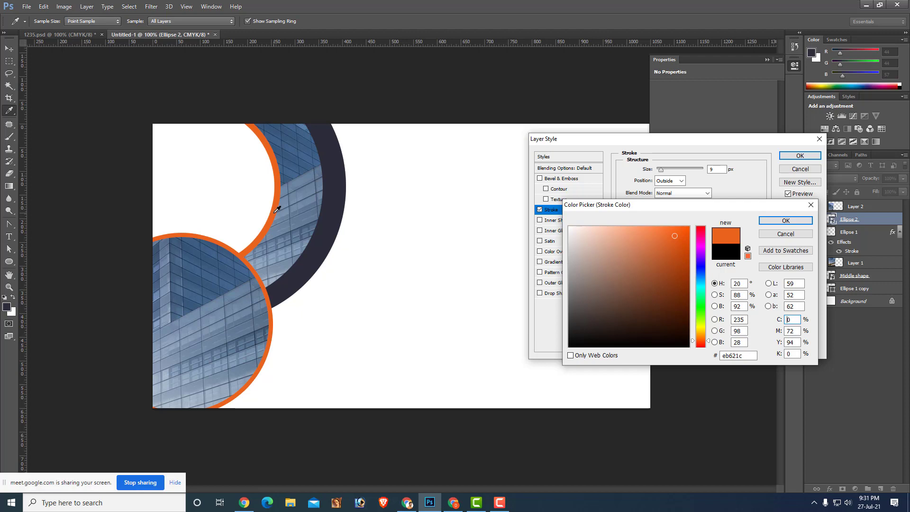
mouse_move(617, 256)
left_mouse_down()
mouse_move(662, 256)
mouse_move(631, 258)
left_mouse_up()
left_click(786, 220)
left_click_drag(665, 173, 668, 173)
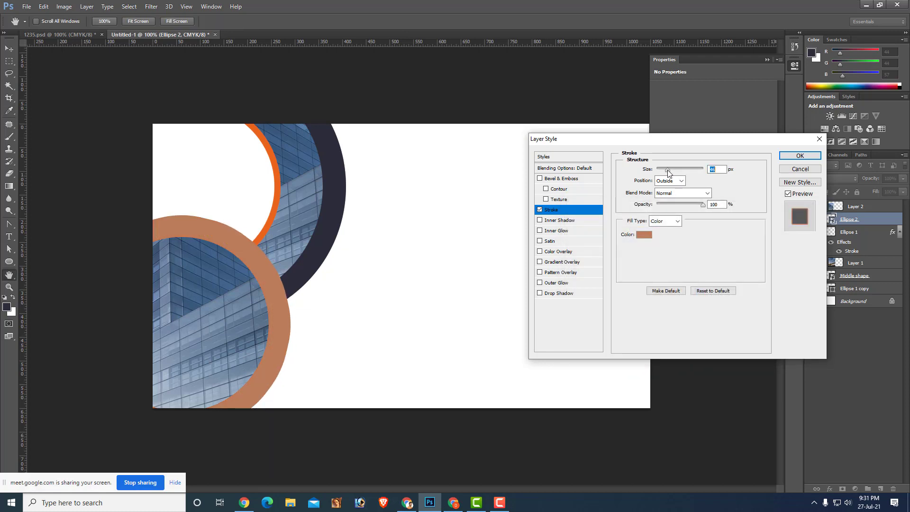
Try a red Color Overlay on the circle, then remove it and return to Stroke.
left_click(572, 252)
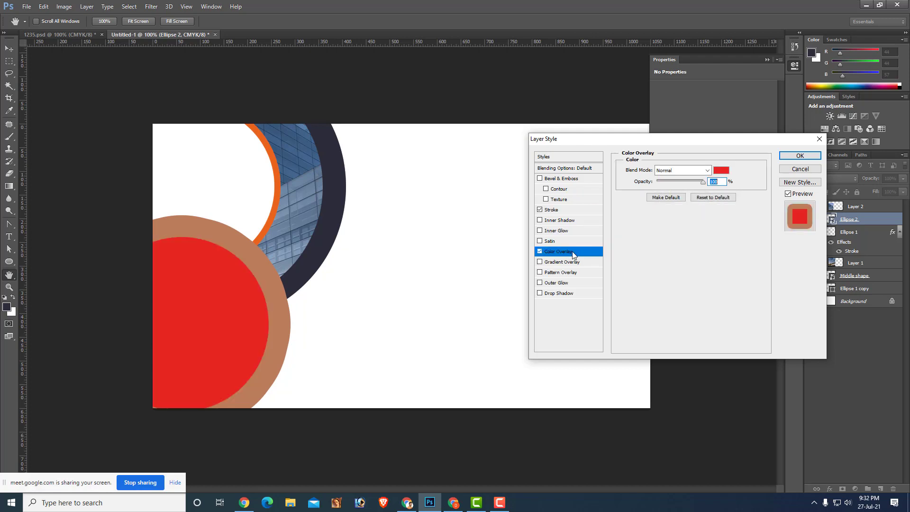
left_click(539, 252)
left_click(574, 211)
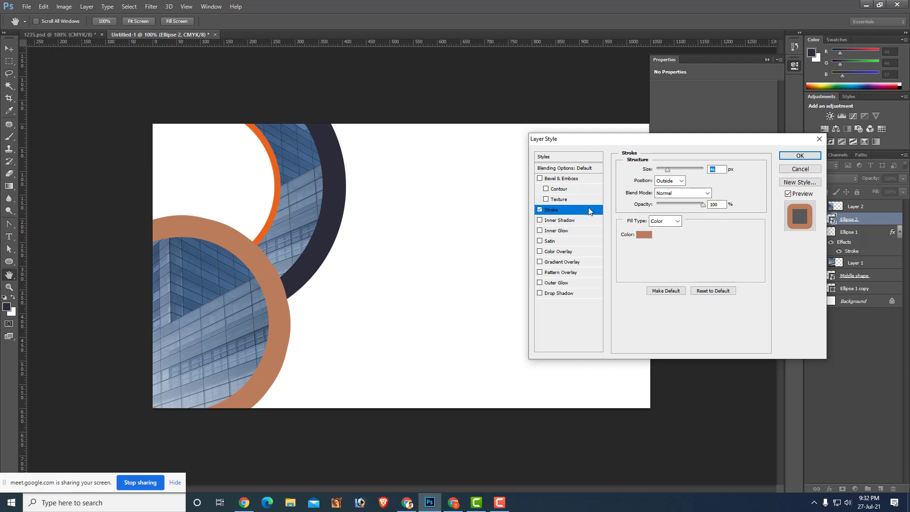
Fill the circle's 46 px stroke with the Orange, Yellow, Orange gradient, keeping the right stop orange.
left_click(677, 221)
left_click(670, 243)
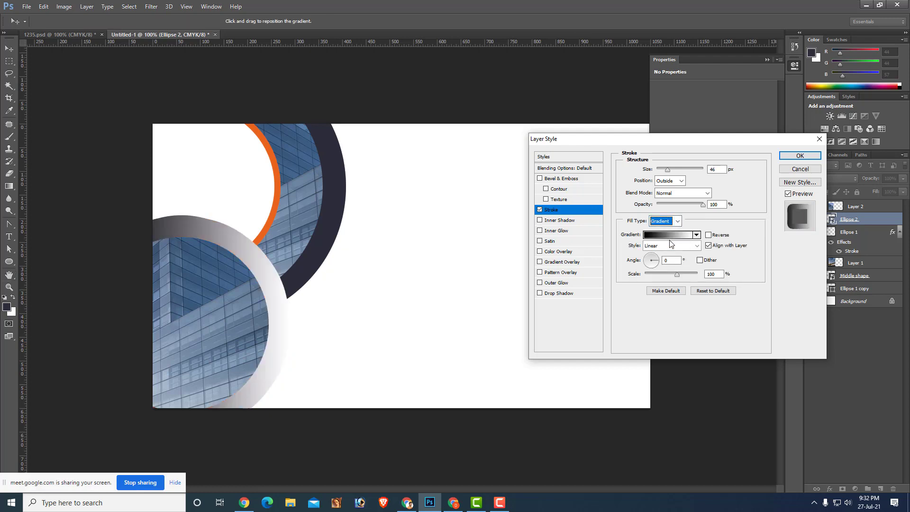
left_click(680, 235)
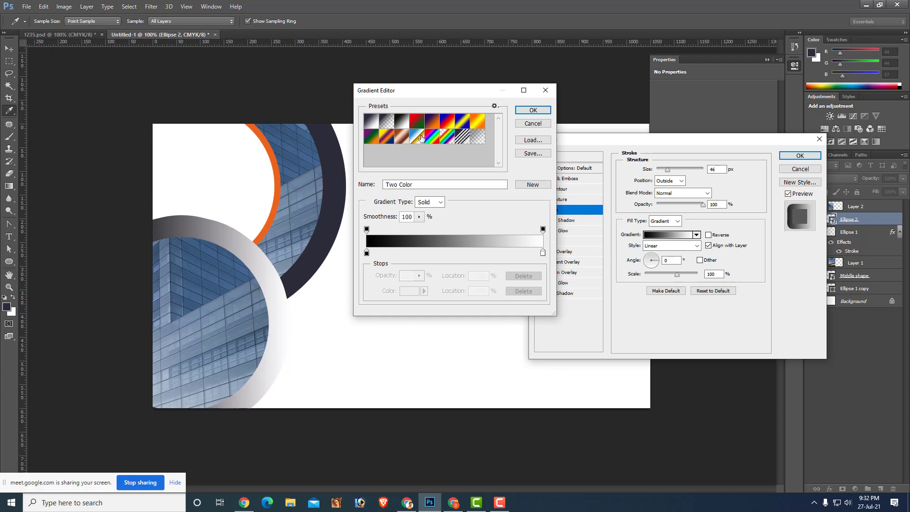
left_click(477, 124)
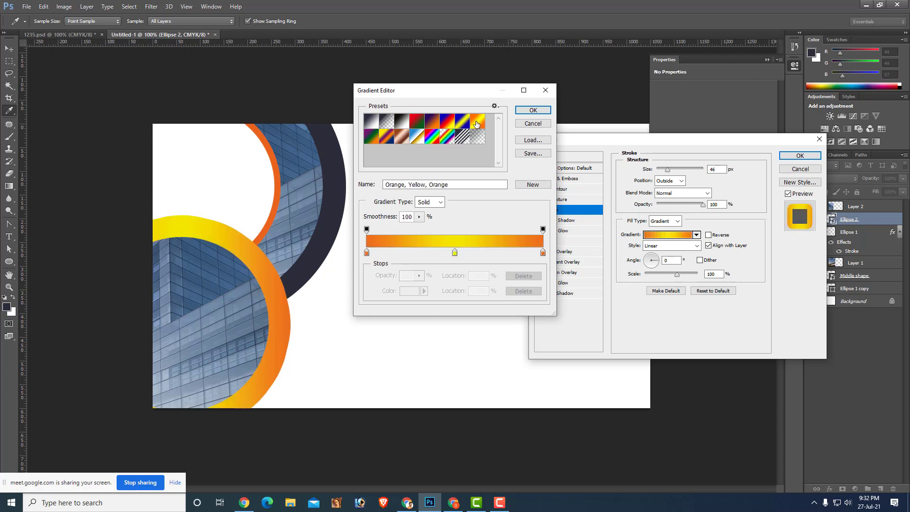
double_click(543, 252)
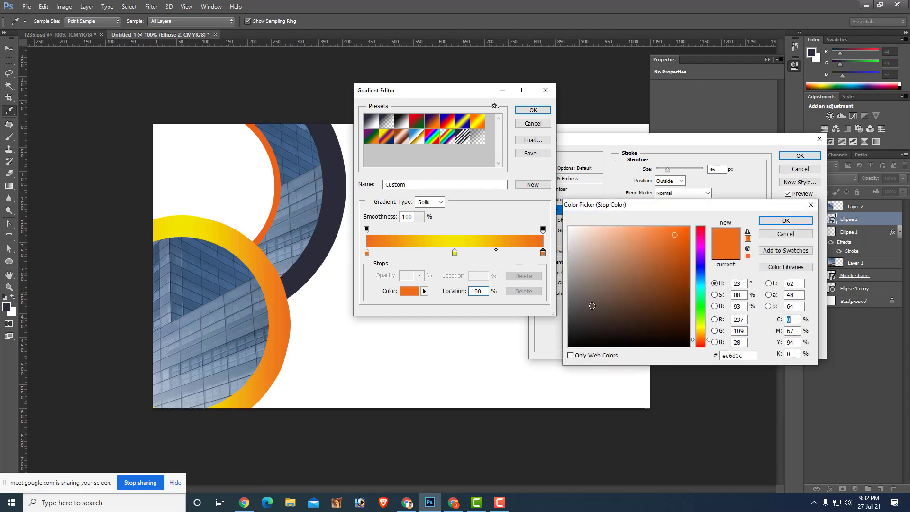
mouse_move(657, 307)
left_mouse_down()
mouse_move(689, 314)
mouse_move(665, 288)
left_mouse_up()
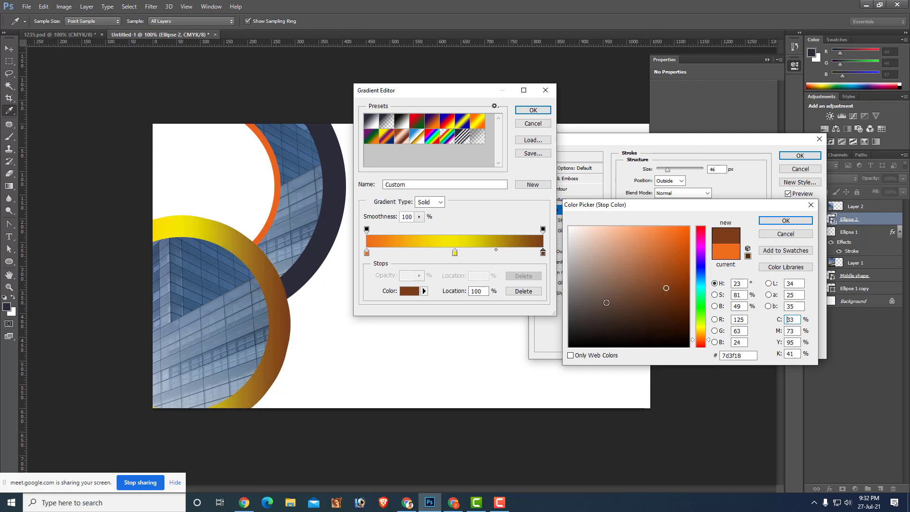
mouse_move(580, 260)
left_mouse_down()
mouse_move(586, 271)
mouse_move(688, 244)
left_mouse_up()
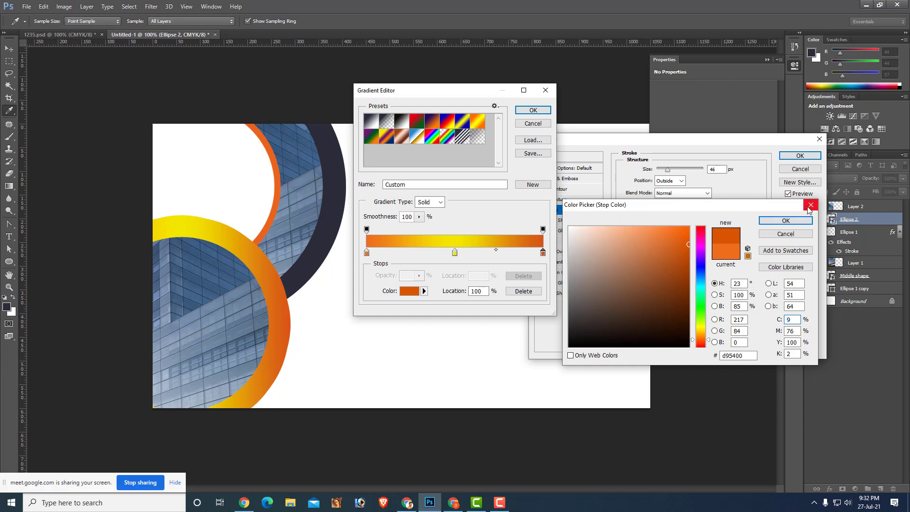
left_click(785, 221)
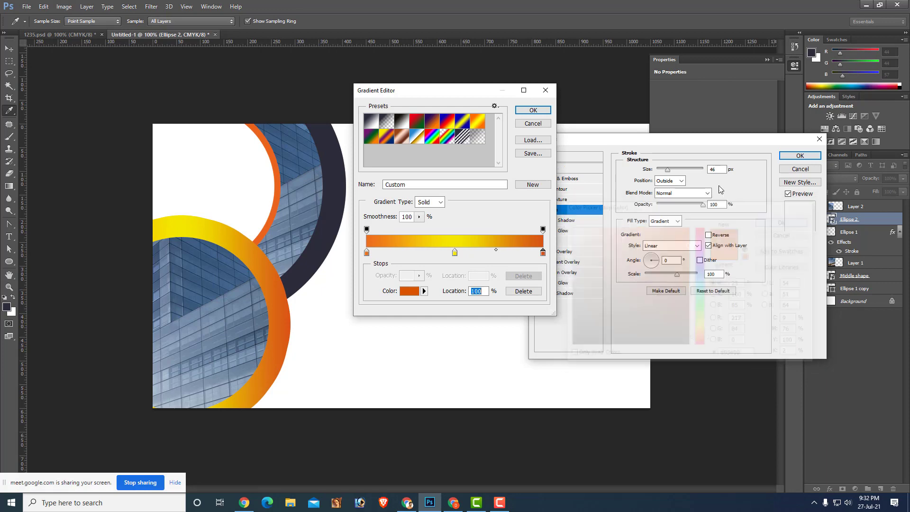
left_click(549, 110)
key("Return")
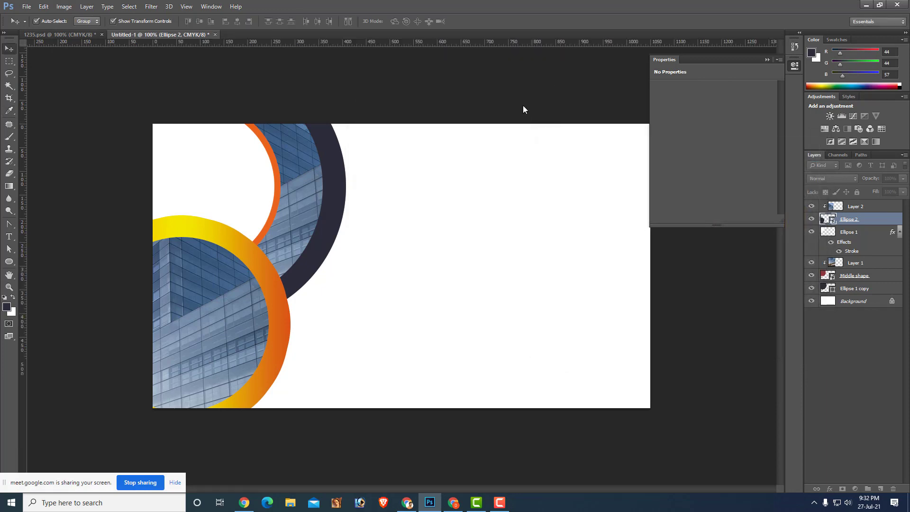
key("ctrl+minus")
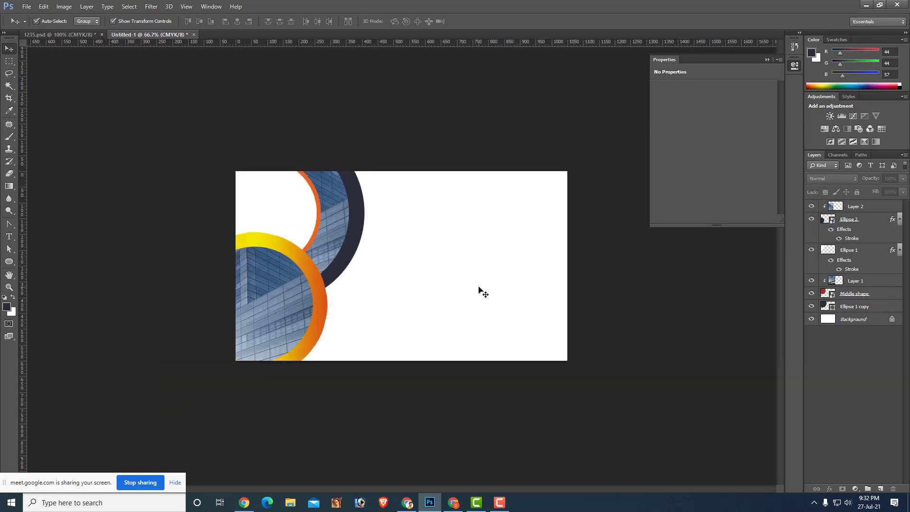
key("ctrl+minus")
key("ctrl+minus")
key("ctrl+minus")
key("ctrl+plus")
key("ctrl+plus")
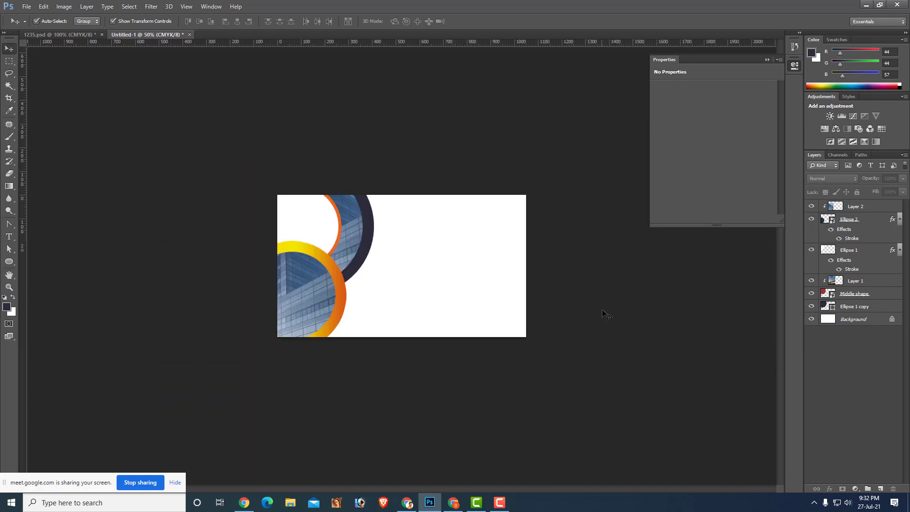
key("ctrl+plus")
key("ctrl+plus")
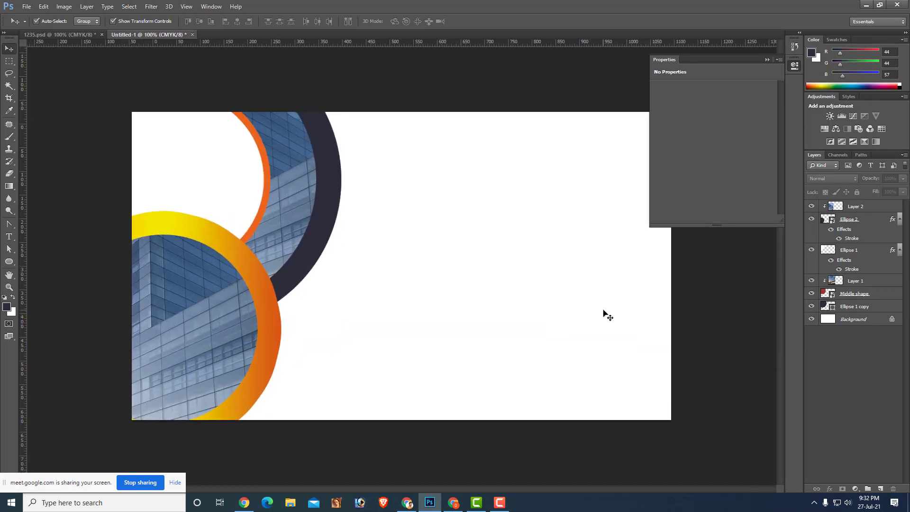
key("ctrl+plus")
key("ctrl+minus")
key("ctrl+minus")
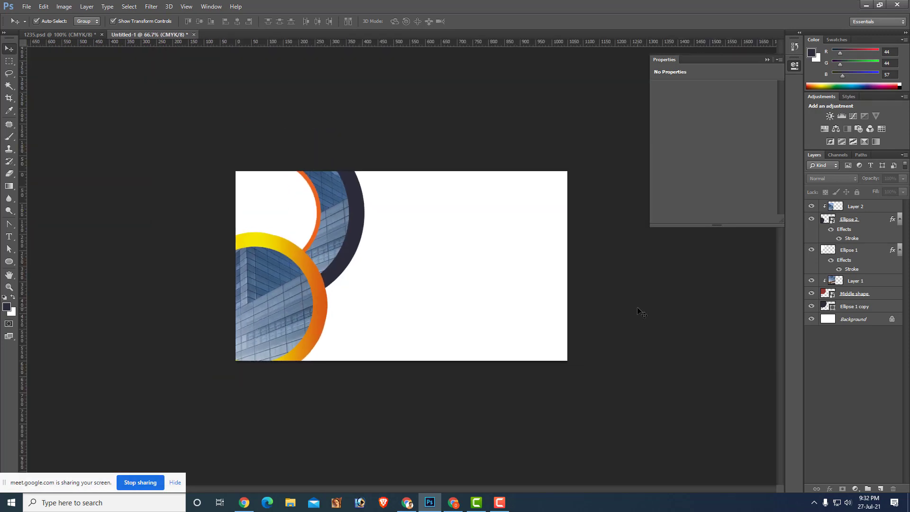
left_click(270, 335)
left_click(668, 303)
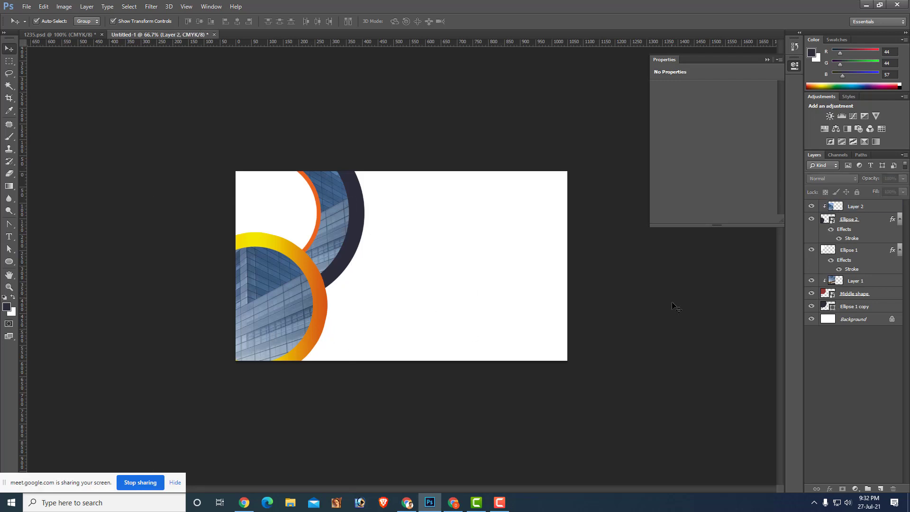
left_click(878, 208)
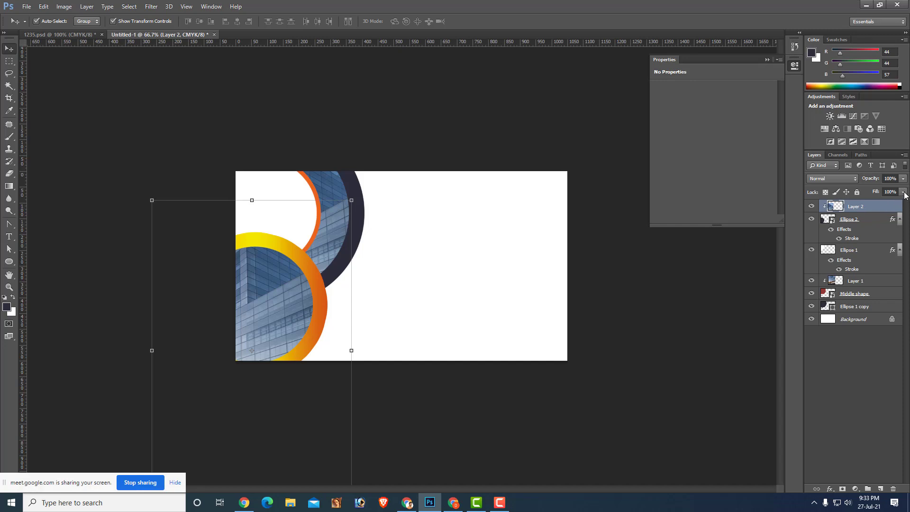
Lower Layer 2's fill to 40% and Layer 1's fill to 82%.
left_click(903, 192)
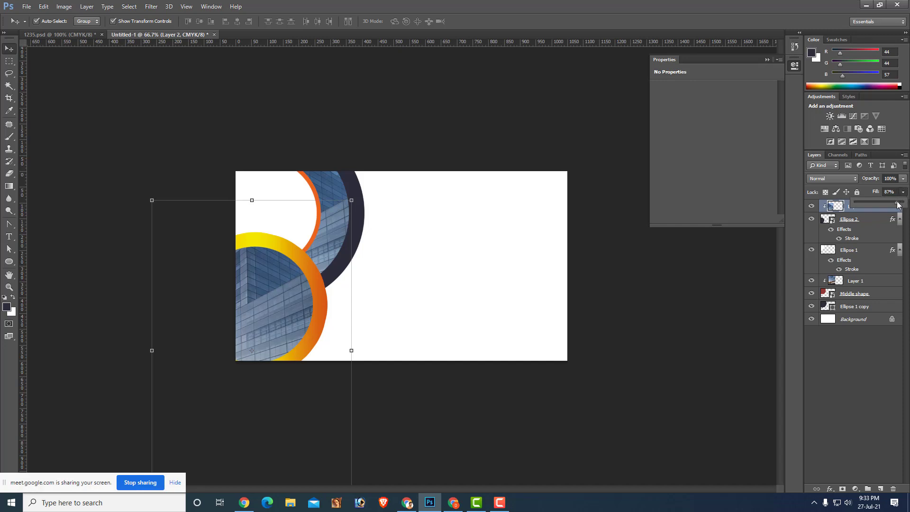
mouse_move(886, 201)
left_mouse_down()
mouse_move(865, 203)
mouse_move(874, 203)
left_mouse_up()
left_click(519, 243)
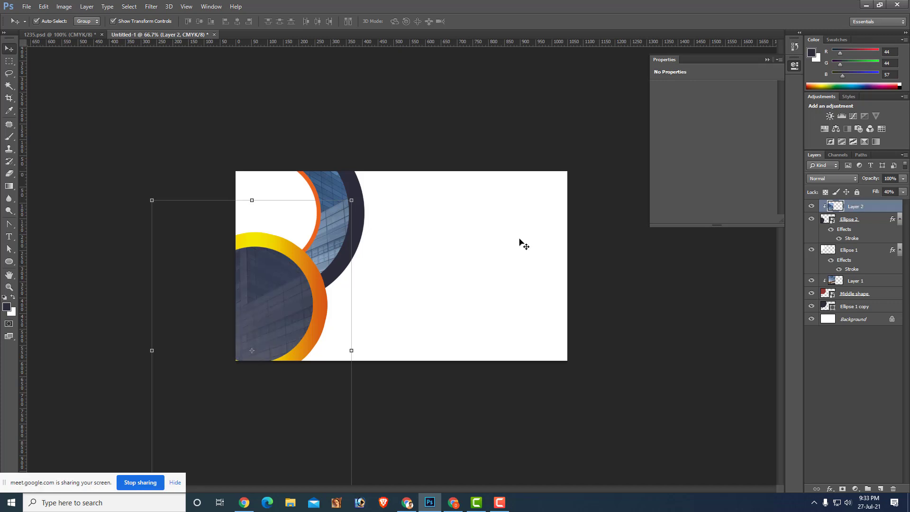
left_click(336, 213)
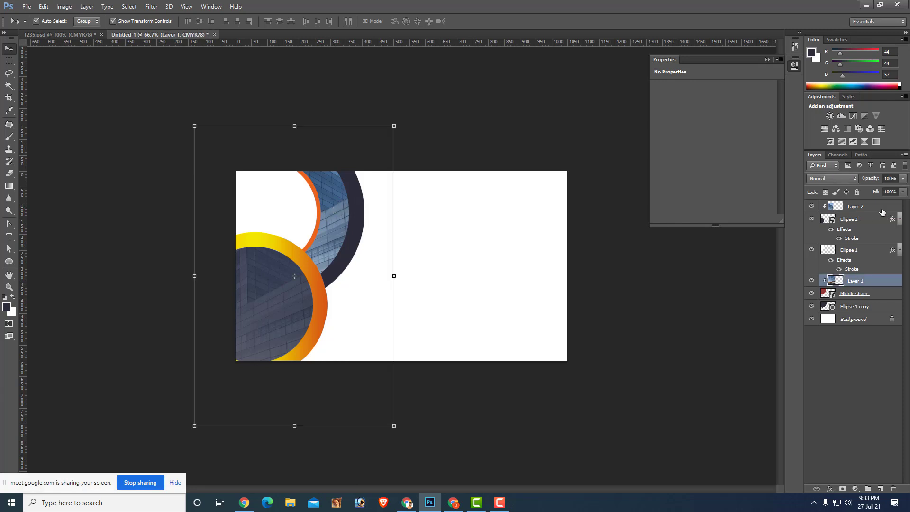
left_click(904, 192)
left_click_drag(884, 202, 883, 203)
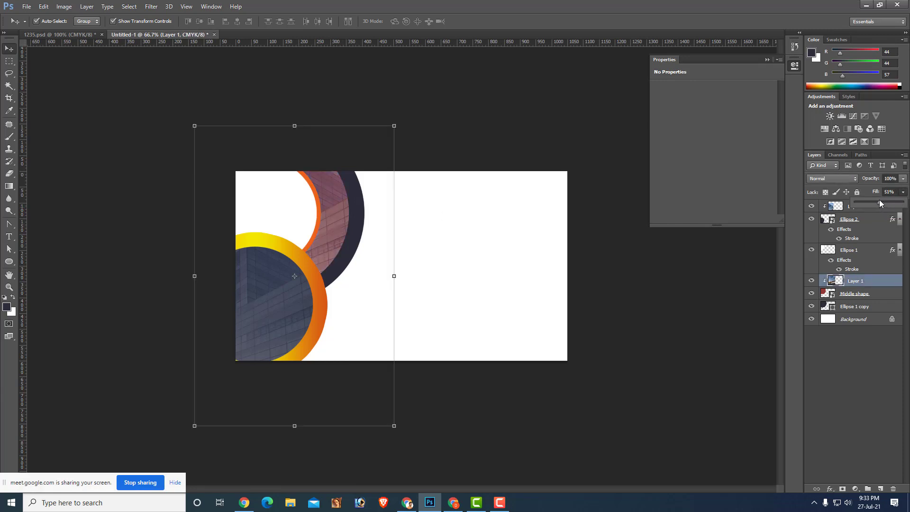
left_click_drag(875, 203, 895, 204)
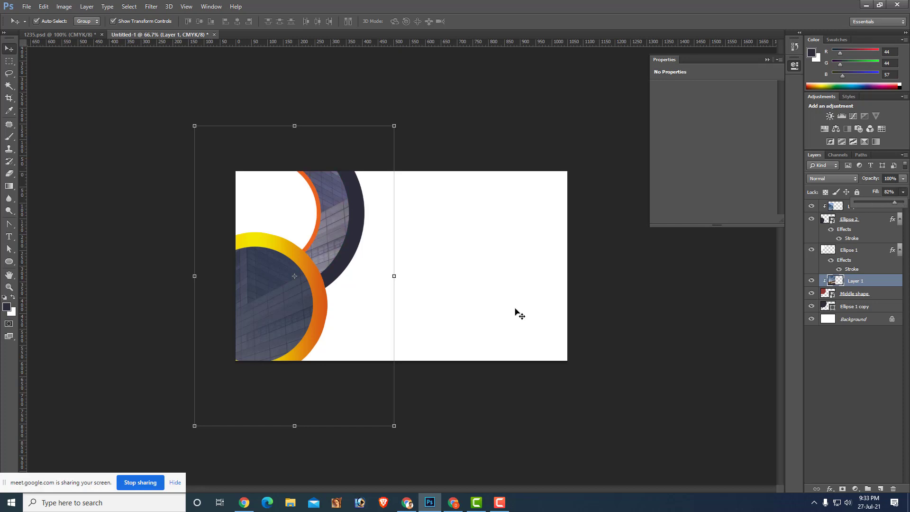
left_click(608, 290)
Zoom out to check the whole card, reselect Layer 2, and bring the Google Meet call forward.
key("ctrl+minus")
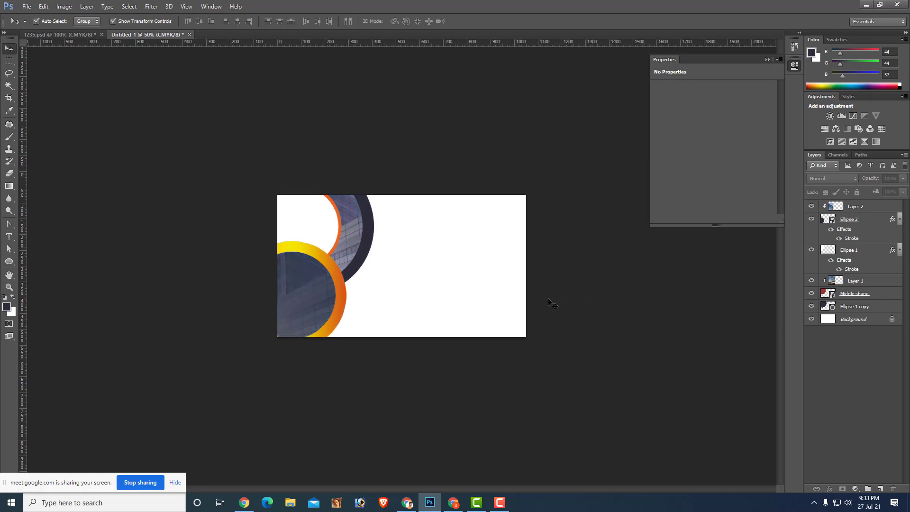
key("ctrl+minus")
key("ctrl+minus")
key("ctrl+plus")
key("ctrl+plus")
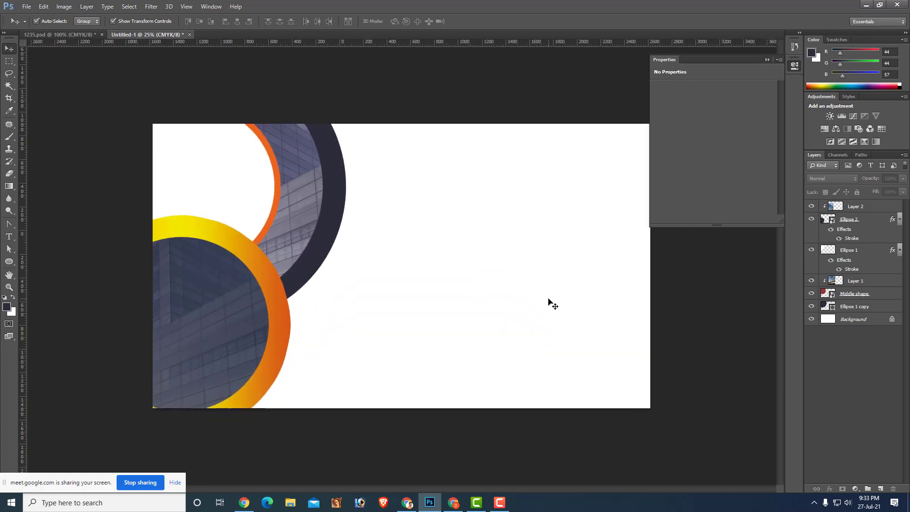
key("ctrl+plus")
key("ctrl+plus")
key("ctrl+plus")
key("ctrl+minus")
key("ctrl+minus")
key("ctrl+minus")
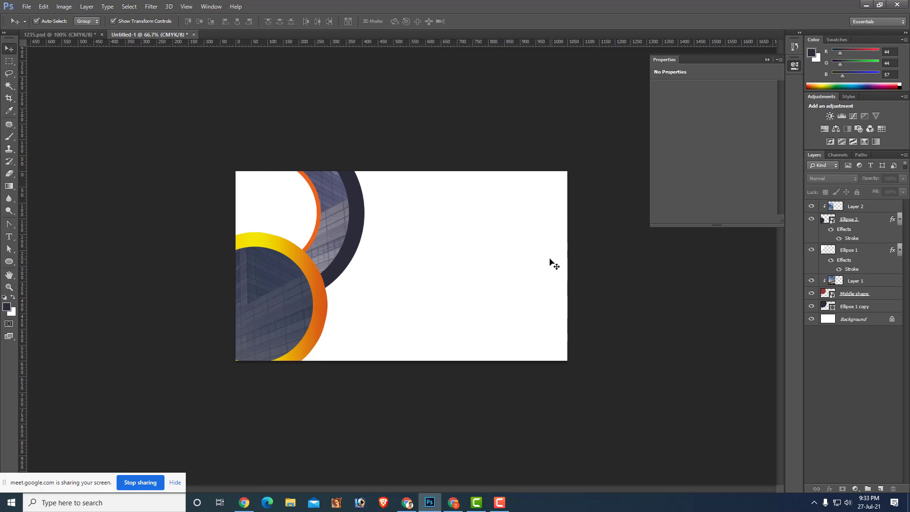
left_click(278, 326)
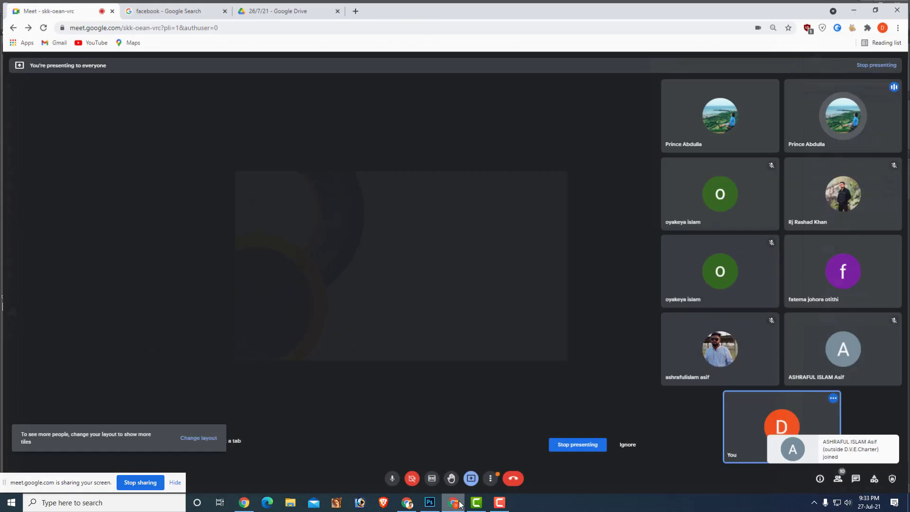
left_click(454, 502)
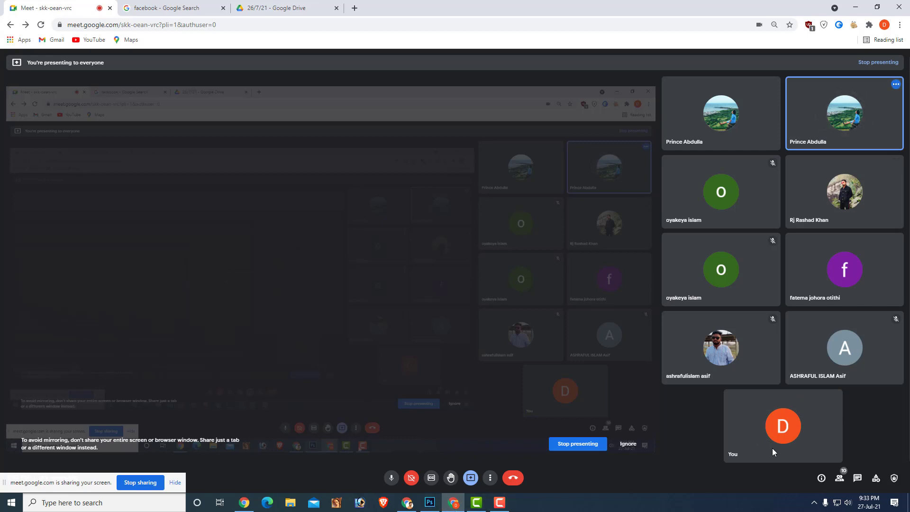
left_click(858, 478)
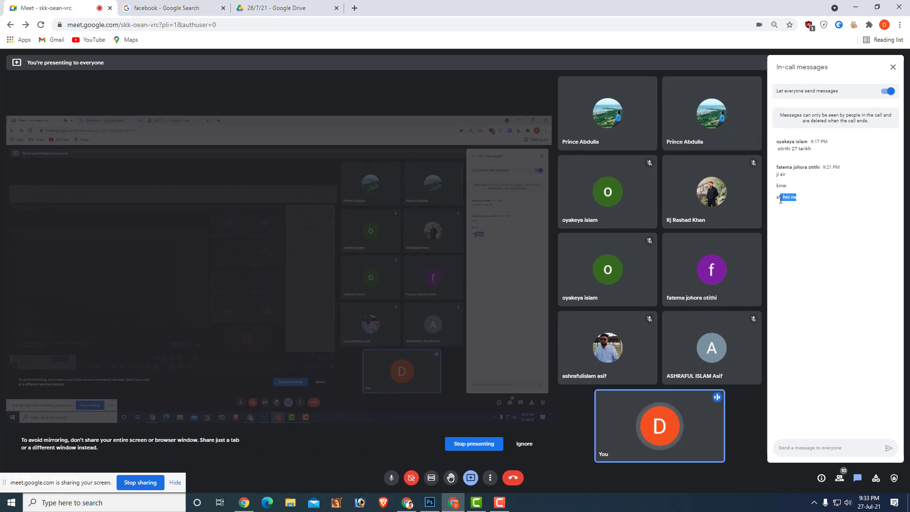
left_click_drag(795, 198, 778, 198)
left_click(837, 213)
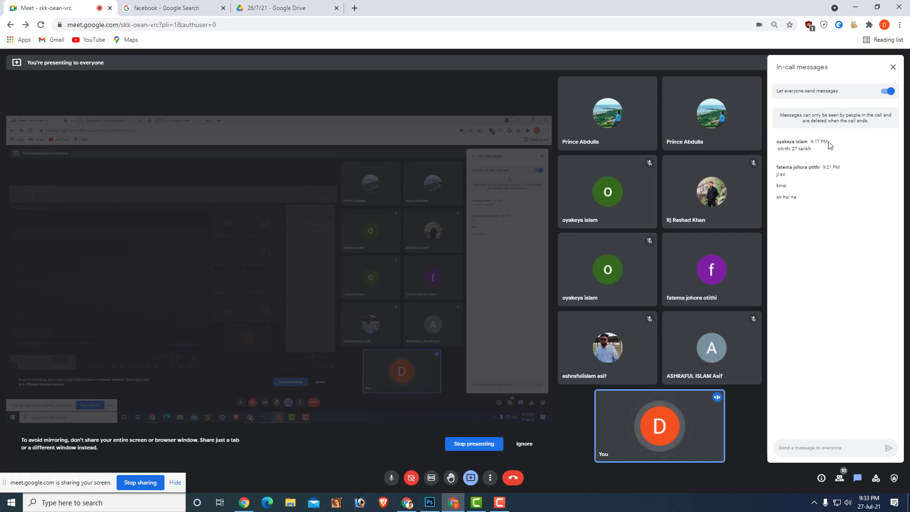
left_click(892, 66)
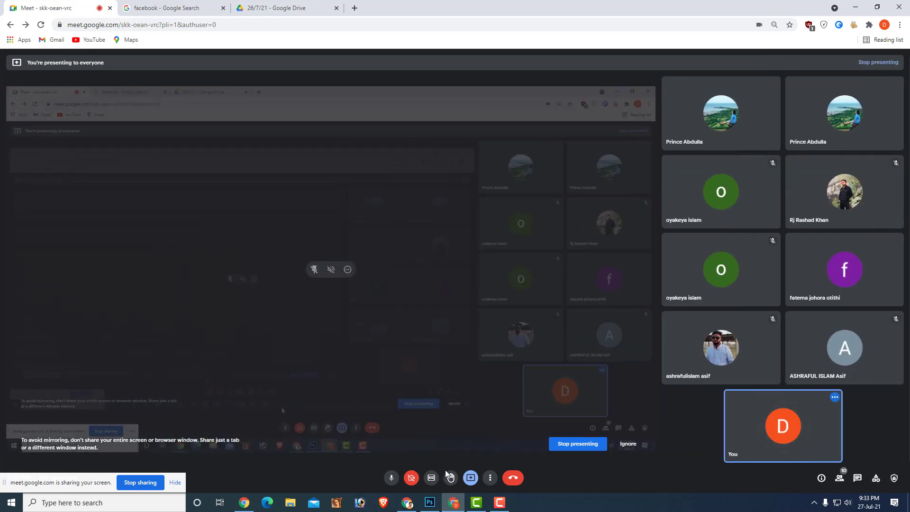
left_click(436, 502)
Delete the clipped photo Layer 2 and the yellow-orange circle Ellipse 2.
left_click(435, 421)
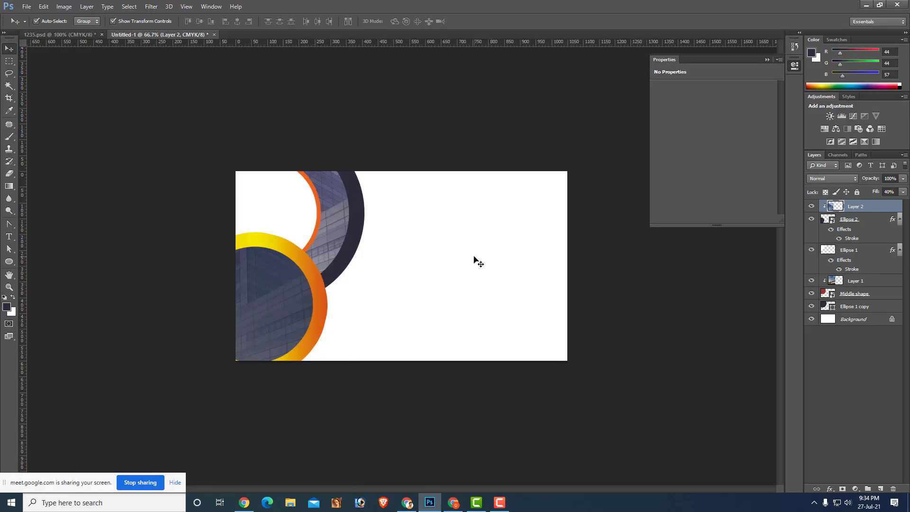
left_click(296, 307)
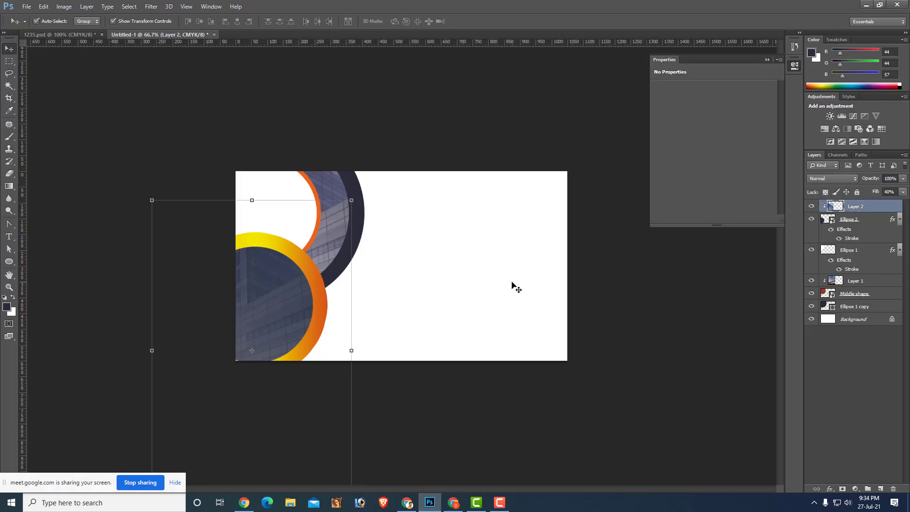
key("Delete")
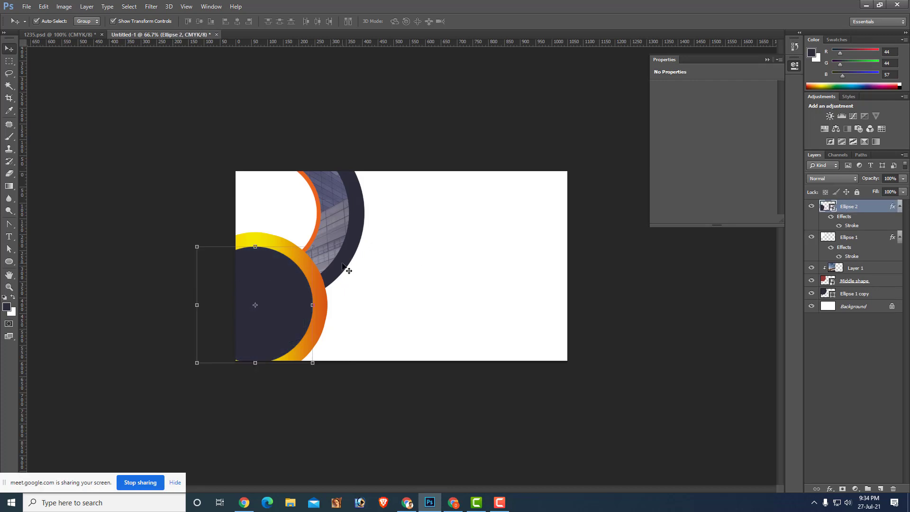
left_click(404, 296)
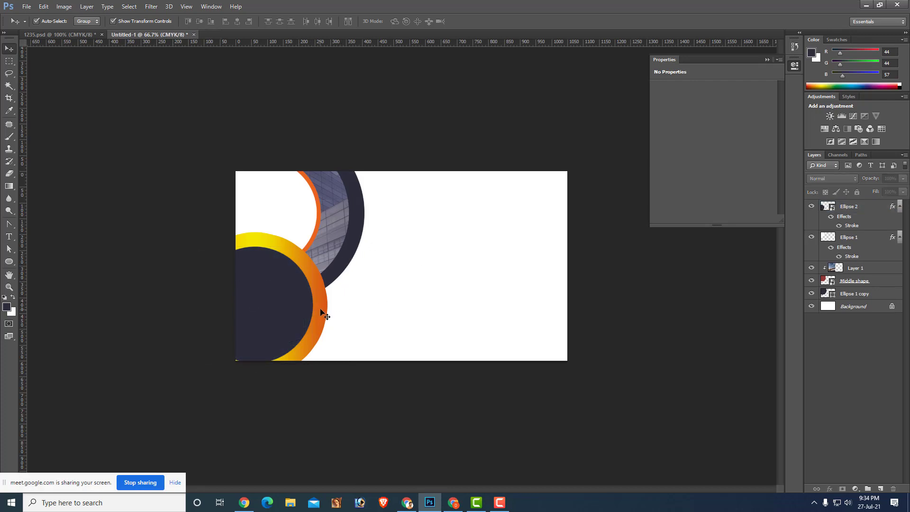
left_click(319, 295)
key("Delete")
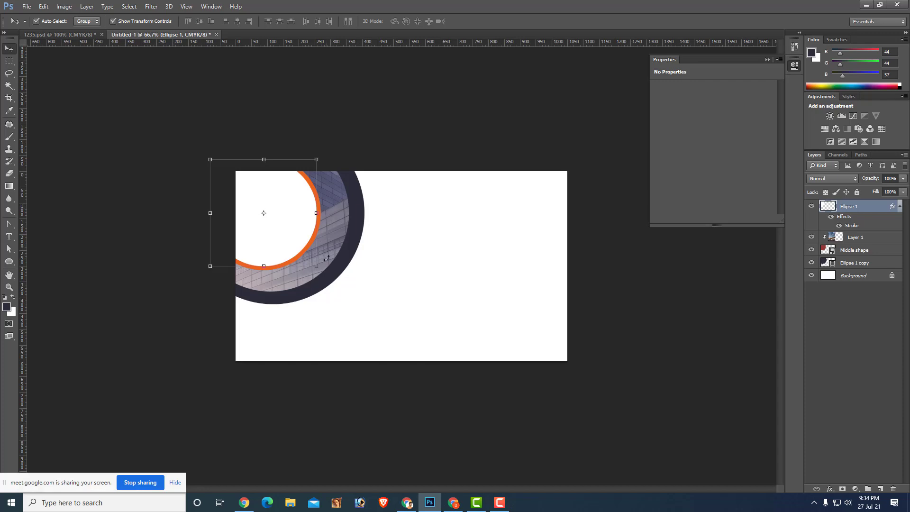
Delete Ellipse 1 and every remaining design layer, leaving only the white Background.
left_click(327, 258)
key("Return")
left_click_drag(392, 264, 157, 325)
key("Delete")
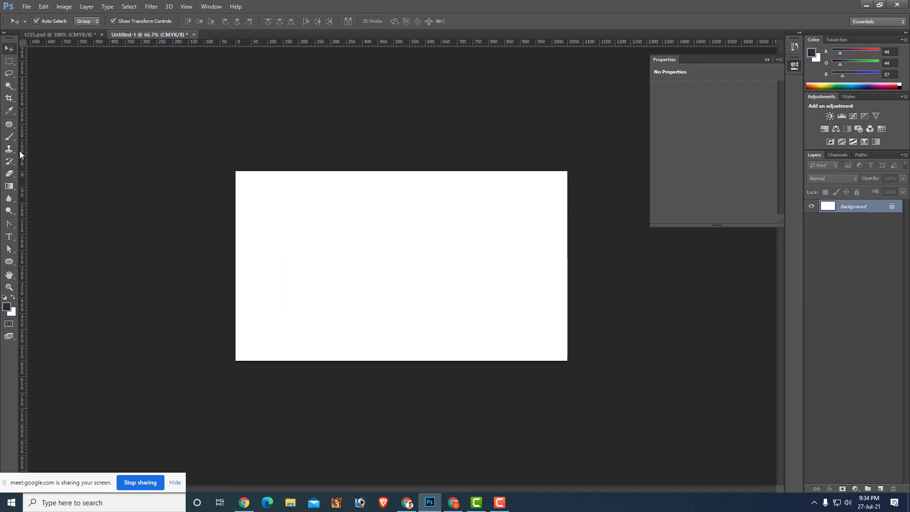
left_click(9, 261)
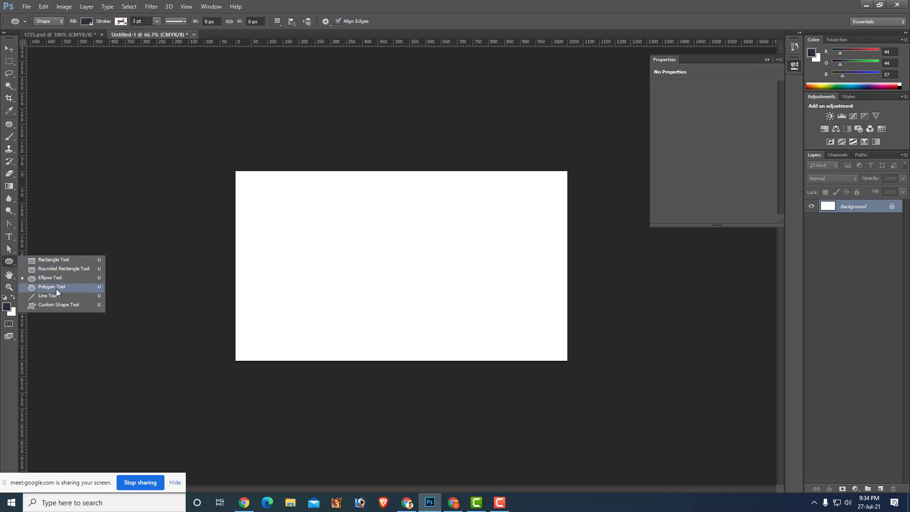
Draw a pentagon over the card's left edge and rotate it about 57 degrees.
left_click(56, 287)
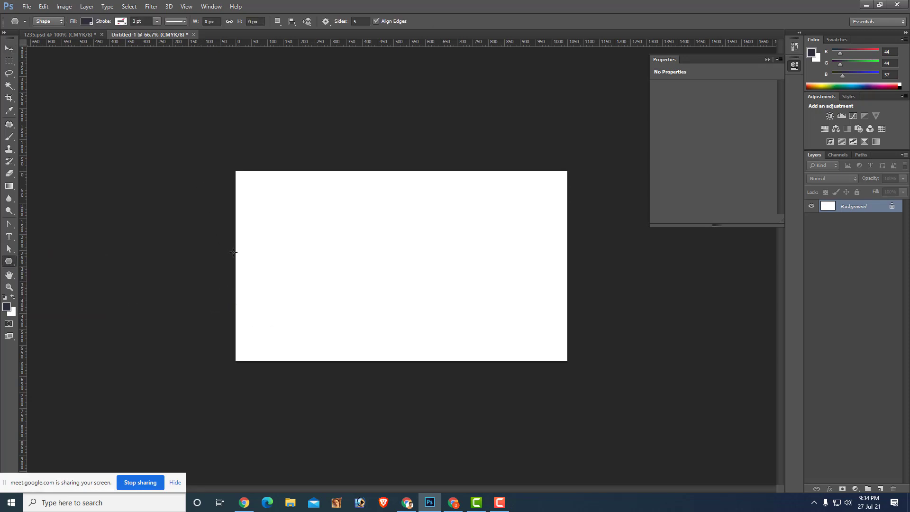
left_click_drag(233, 252, 306, 330)
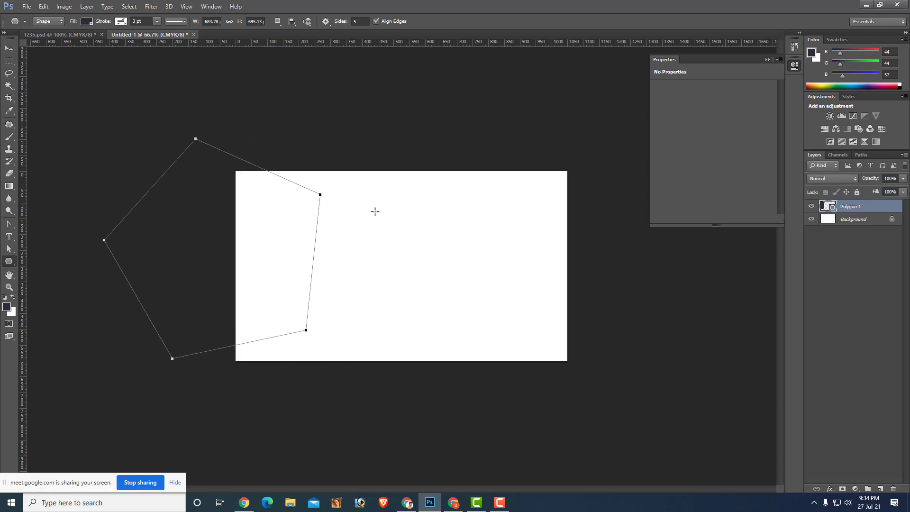
left_click(9, 48)
key("ctrl+t")
left_click_drag(360, 187, 361, 281)
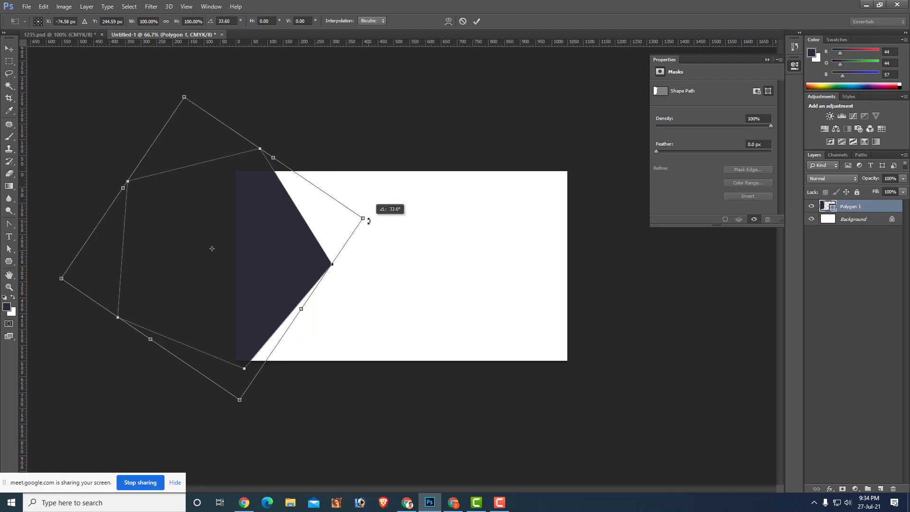
key("Return")
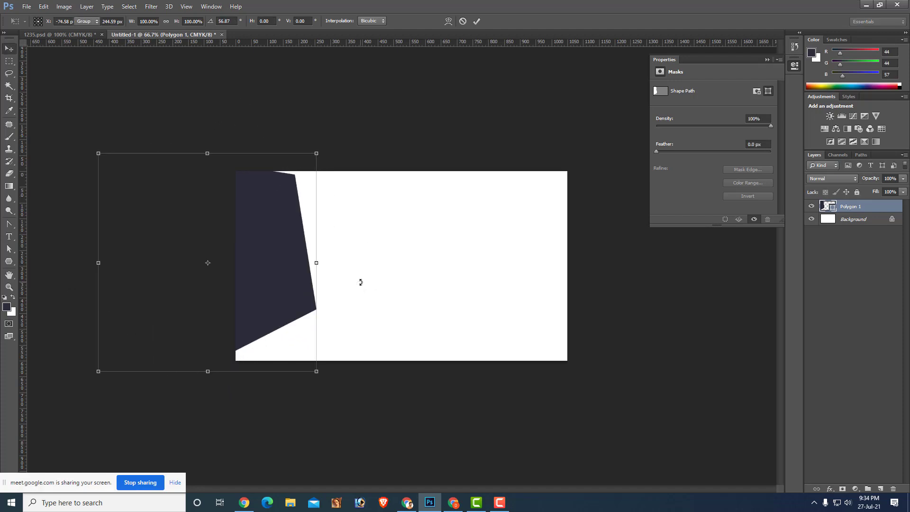
Shift the pentagon up and right and enlarge it slightly over the card's upper-left.
mouse_move(259, 282)
left_mouse_down()
mouse_move(312, 223)
mouse_move(300, 221)
left_mouse_up()
left_click_drag(358, 95, 365, 85)
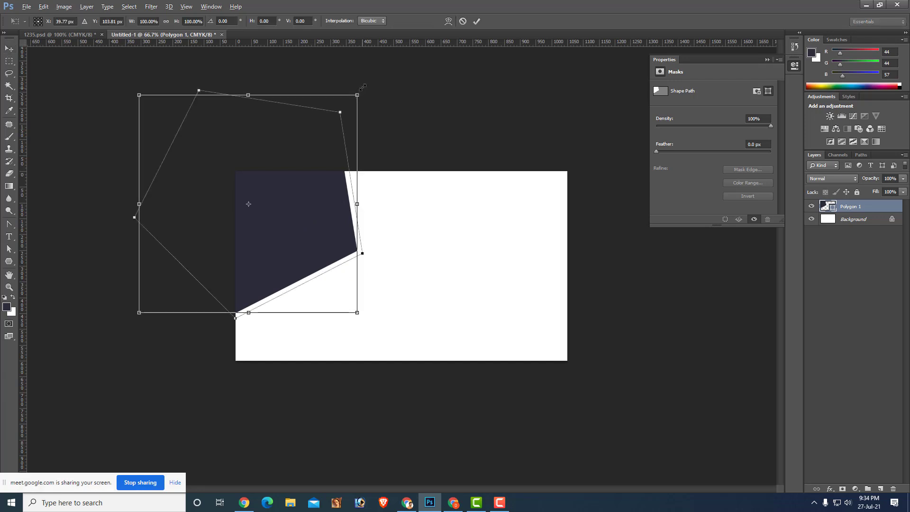
key("Return")
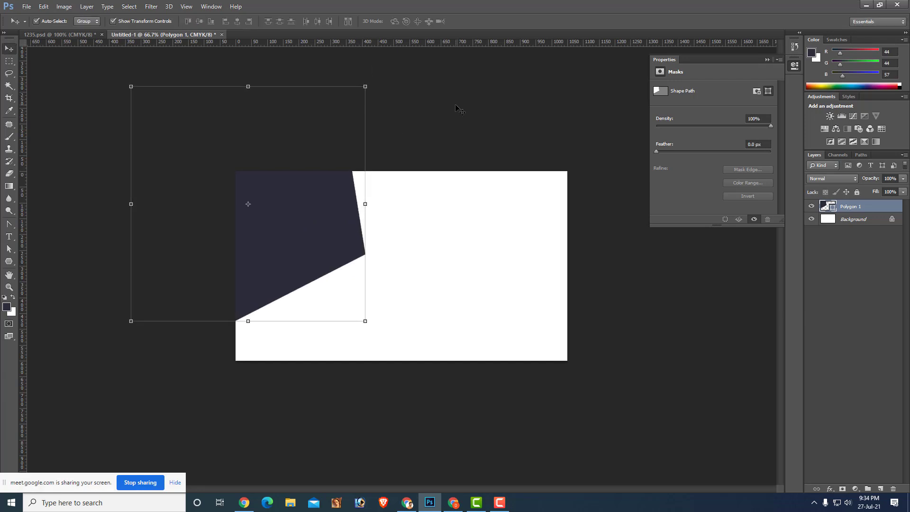
left_click(502, 250)
left_click(278, 220)
left_click(446, 243)
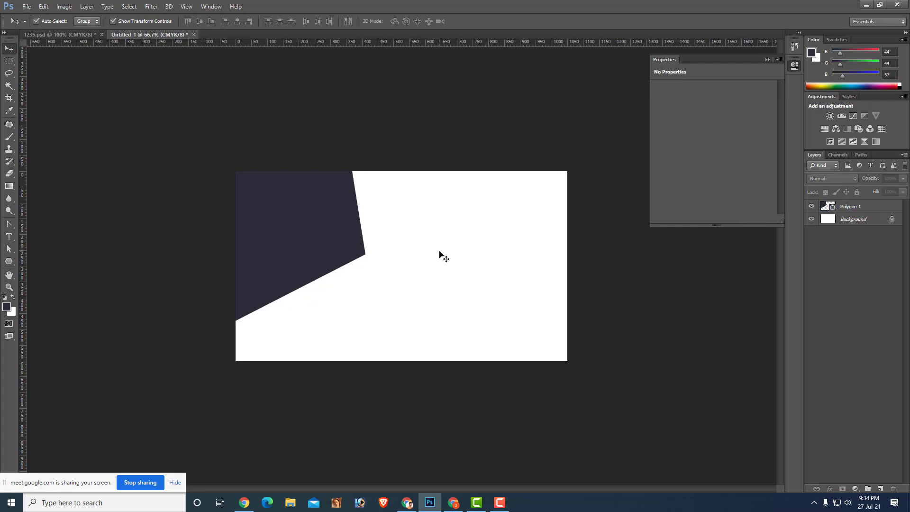
Paste the building photo, shrink it to about 485 x 727 px, and align it with the card's top.
key("ctrl+v")
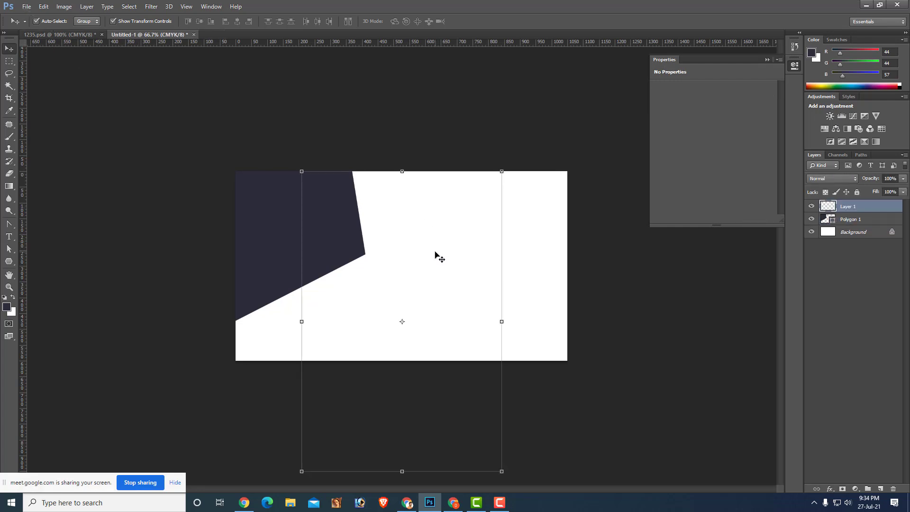
left_click_drag(437, 257, 475, 243)
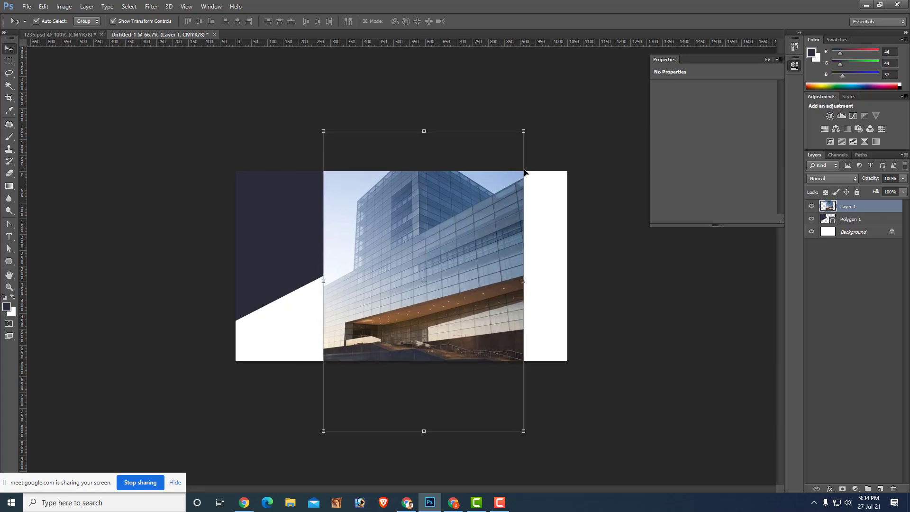
left_click_drag(523, 131, 483, 174)
key("Return")
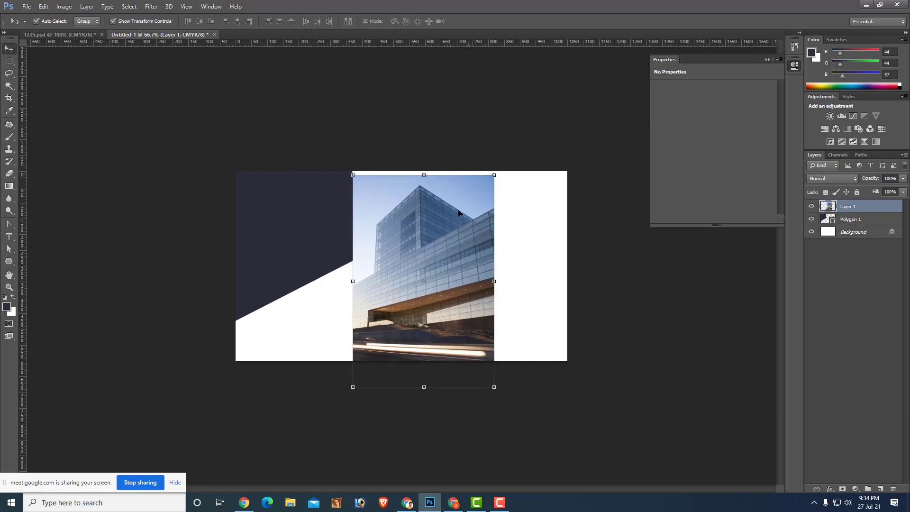
left_click_drag(450, 225, 450, 225)
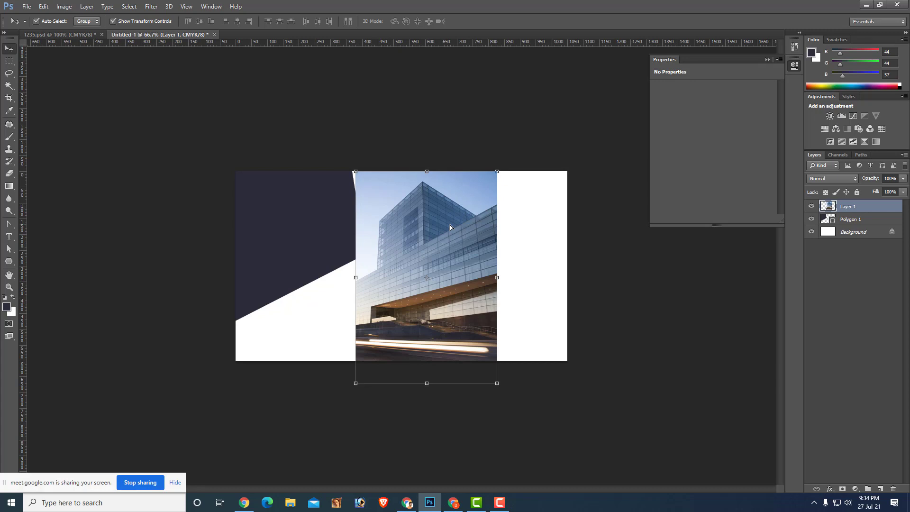
Open Curves on the photo with the CMYK channel, then cancel without changes.
key("ctrl+m")
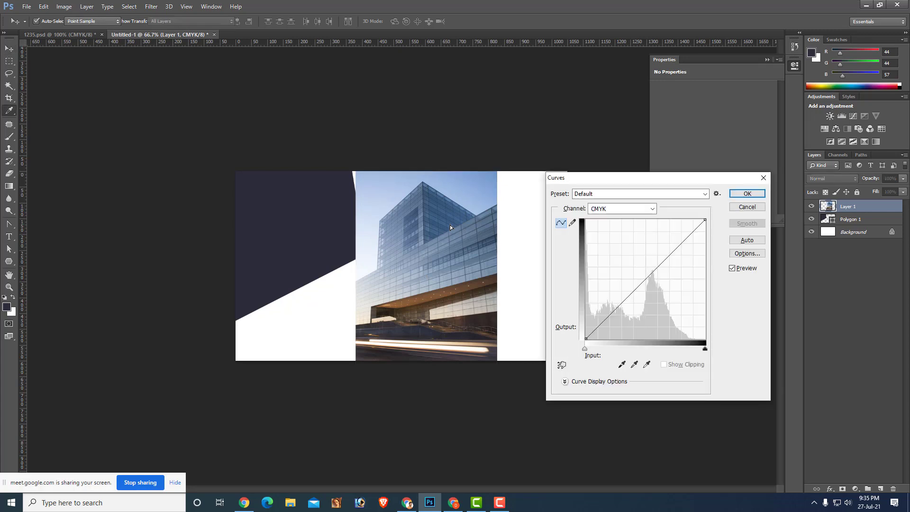
left_click(651, 209)
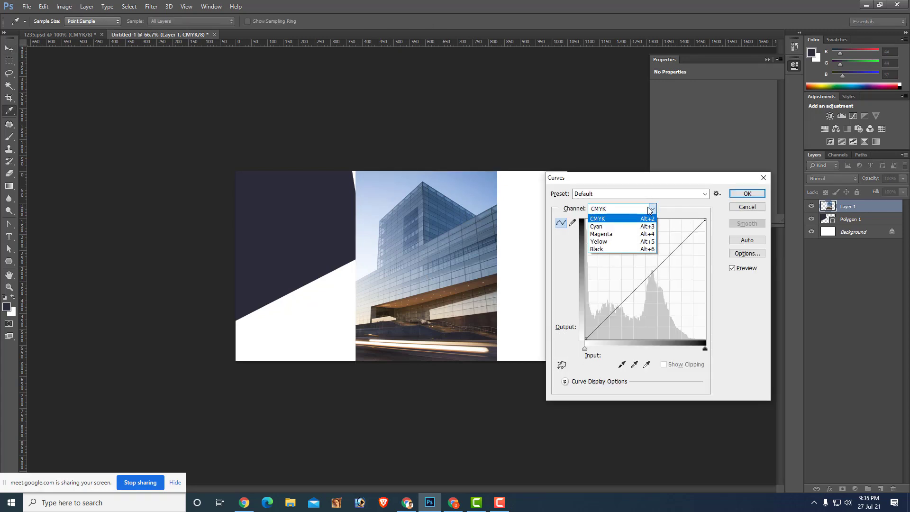
left_click(651, 209)
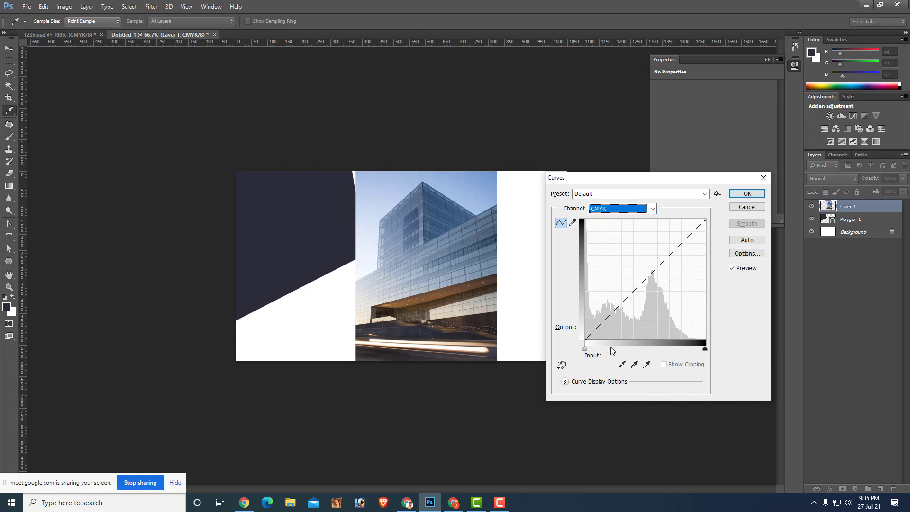
left_click(747, 208)
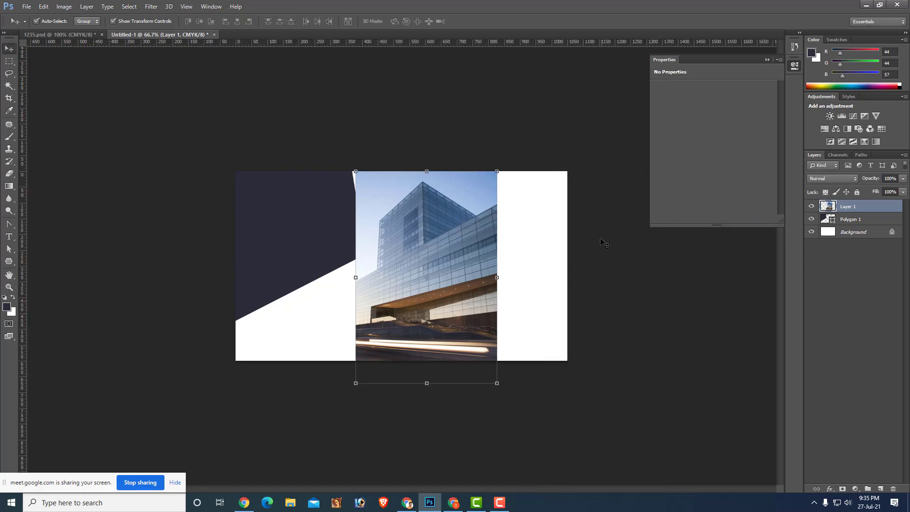
Create a new blank document, Untitled-2, and place its window beside the card.
key("alt+f")
key("Escape")
key("ctrl+n")
left_click(522, 178)
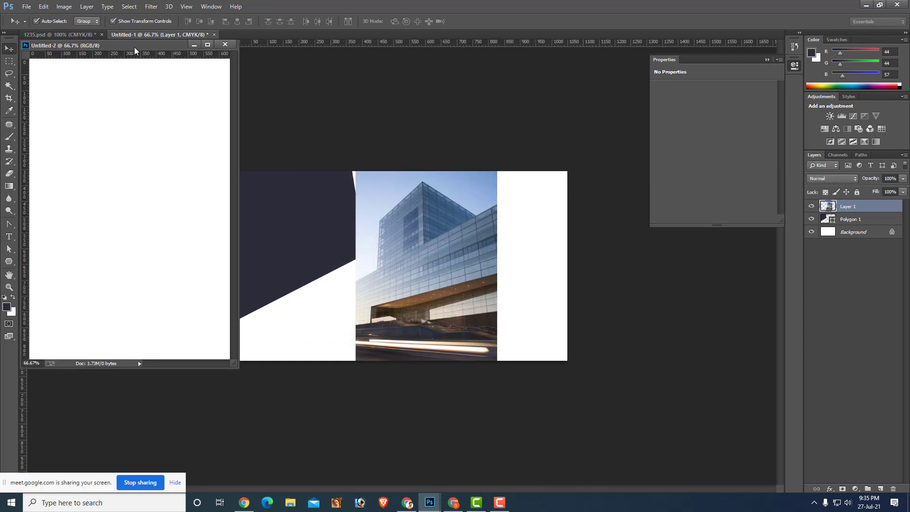
left_click(134, 47)
left_click_drag(137, 45, 274, 71)
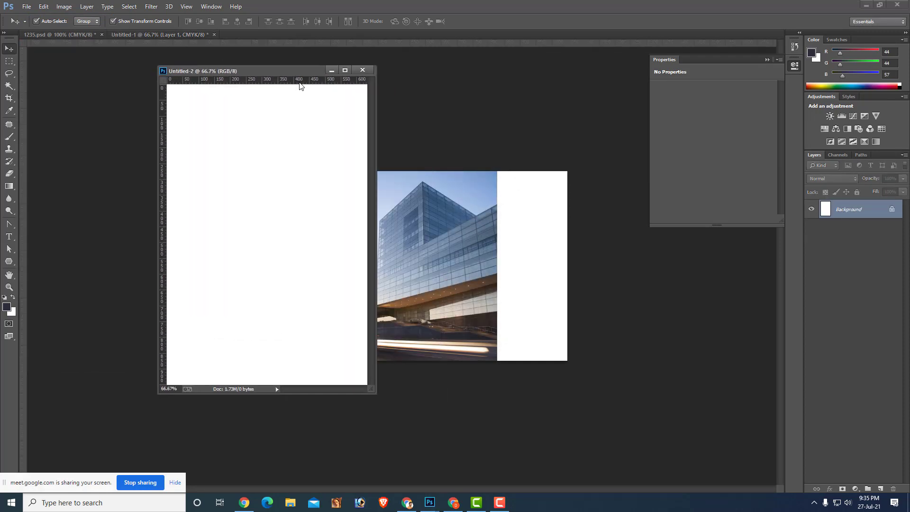
Paste the building photo into Untitled-2 and dock it as a tab with the other documents.
key("ctrl+v")
left_click(344, 70)
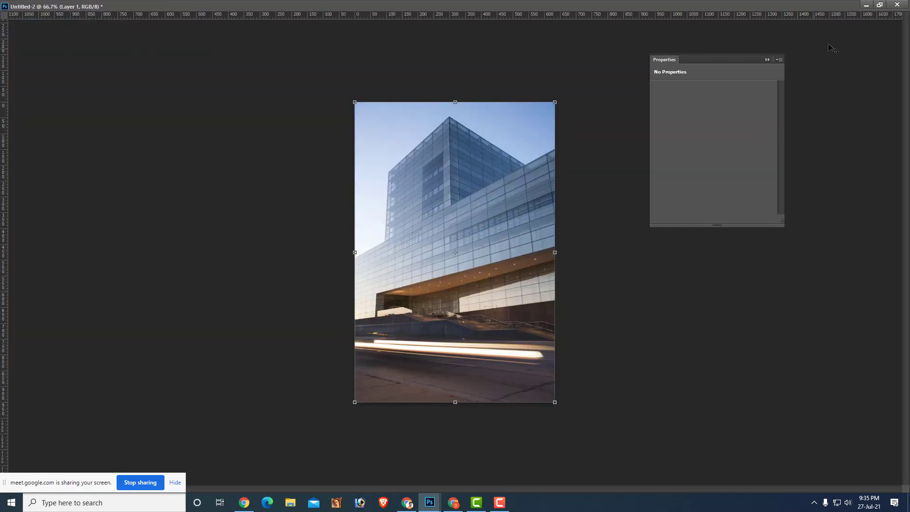
left_click(879, 5)
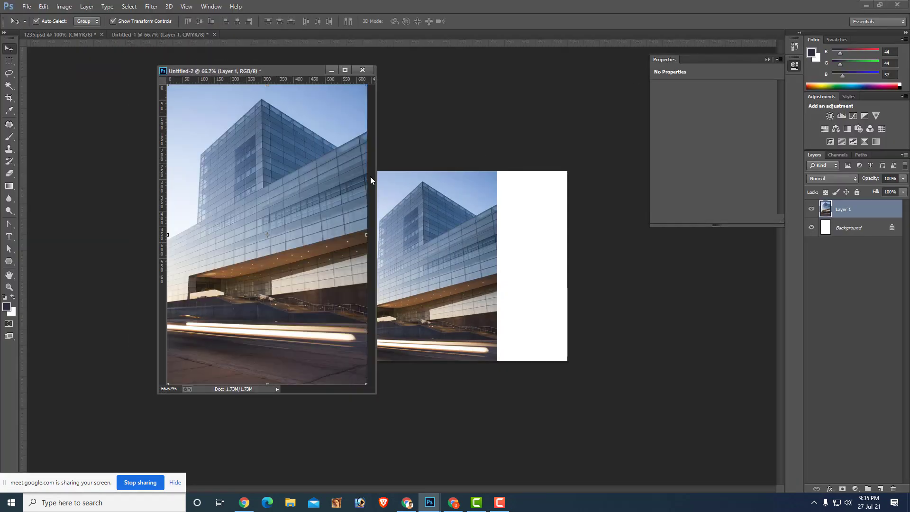
left_click_drag(337, 69, 457, 144)
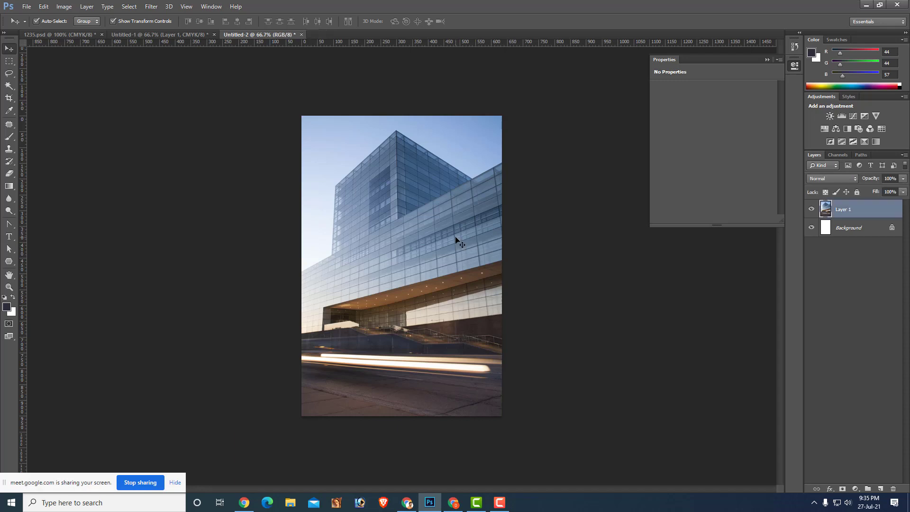
Convert Untitled-2's building photo to Black & White and drag it toward the card document tabs.
left_click(64, 6)
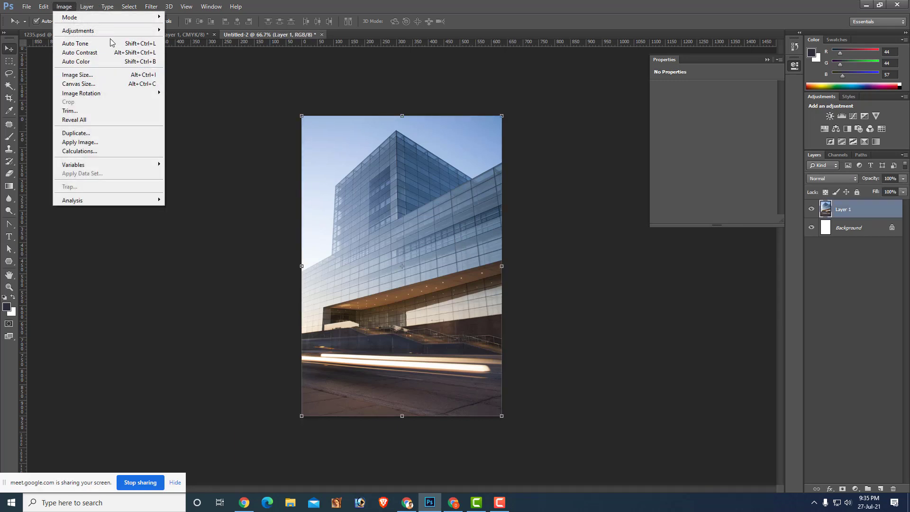
mouse_move(78, 30)
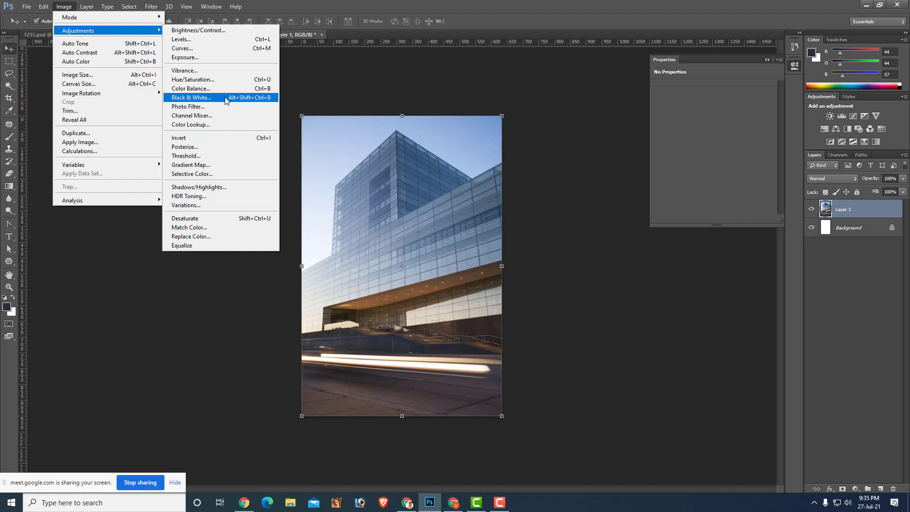
left_click(225, 98)
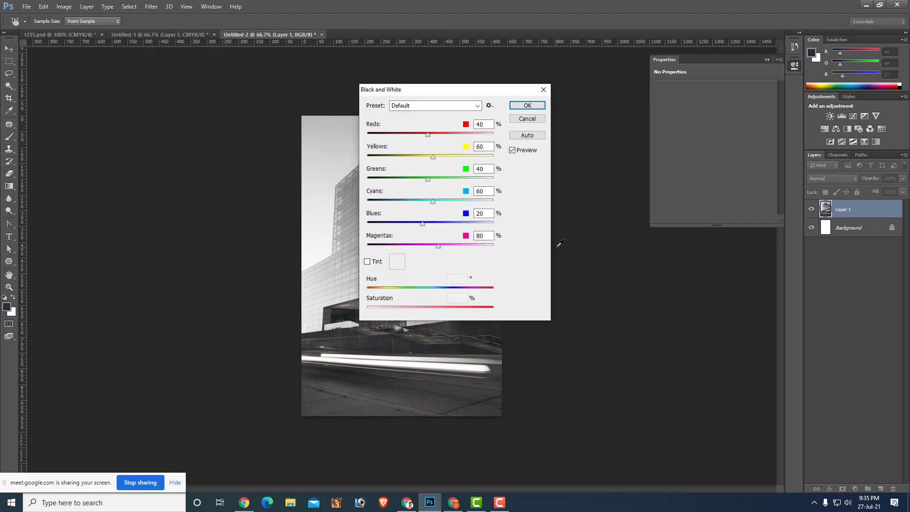
left_click(531, 110)
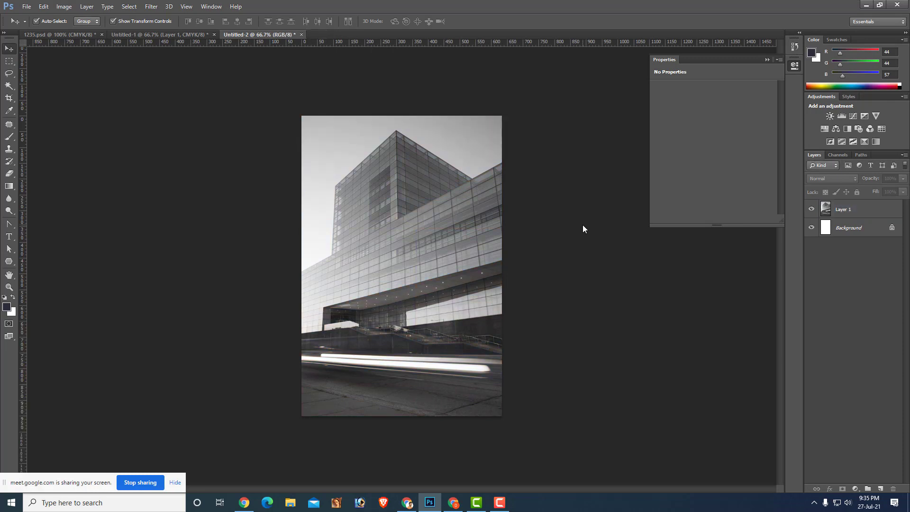
left_click_drag(441, 279, 93, 40)
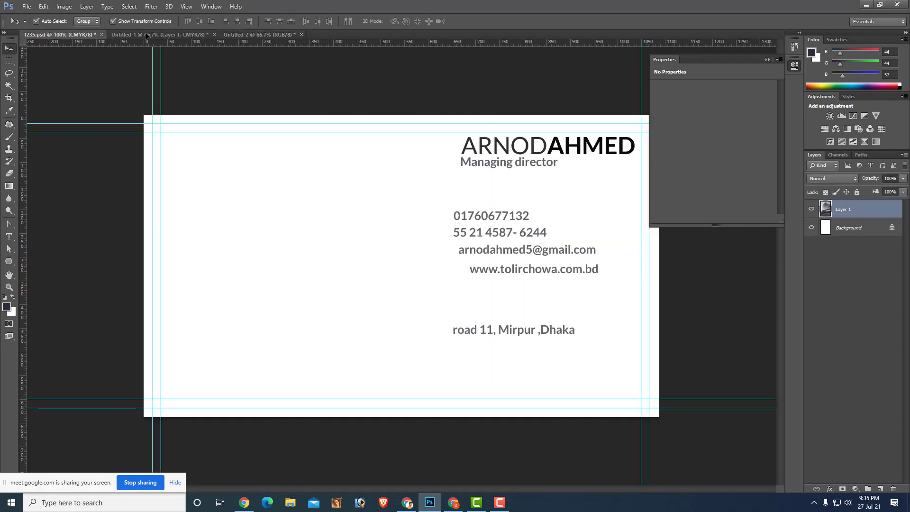
Drop the black-and-white photo into Untitled-1 and delete the colour photo layer.
left_click_drag(83, 37, 149, 38)
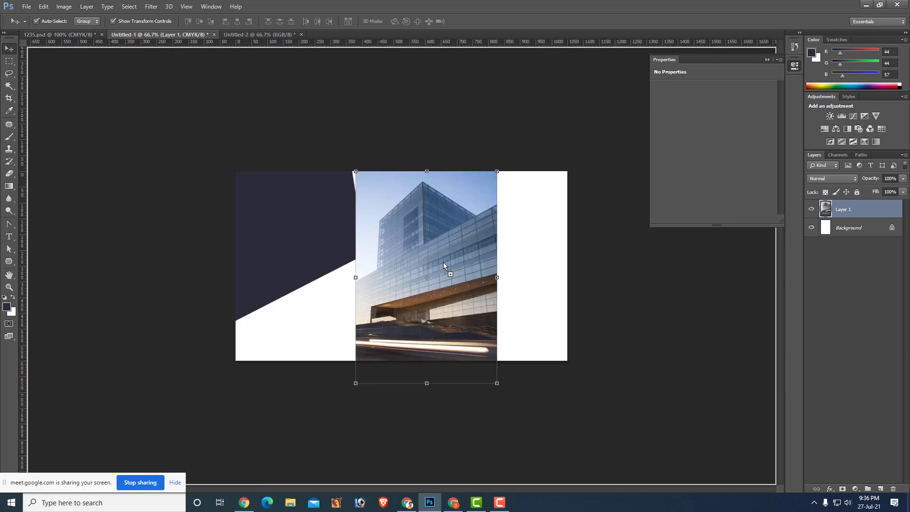
left_click_drag(150, 35, 322, 295)
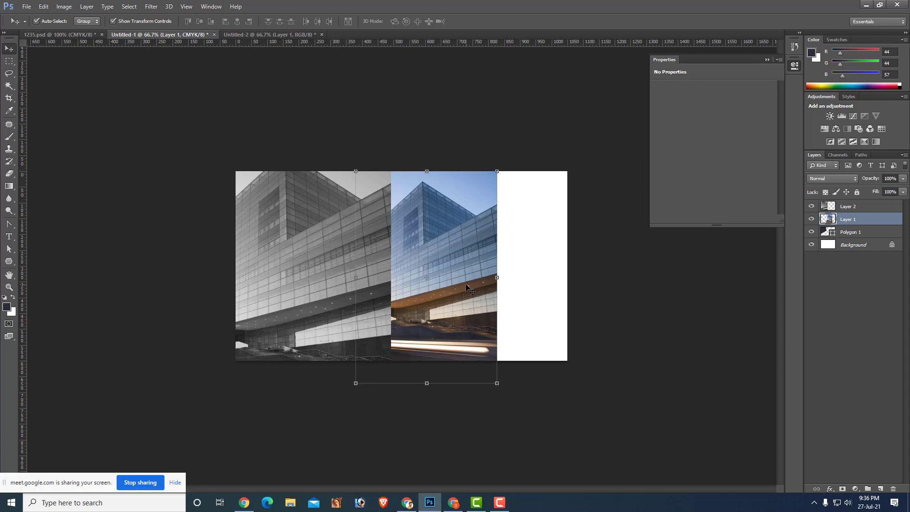
key("Delete")
key("ctrl+t")
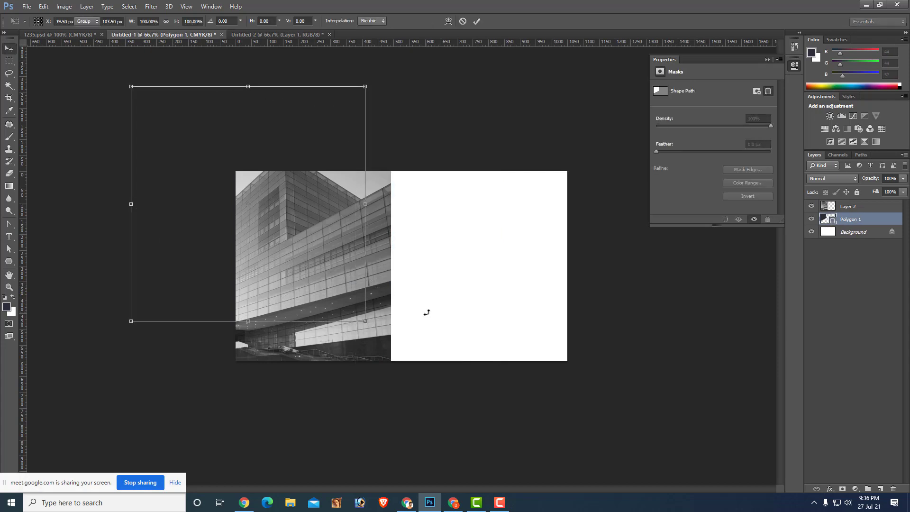
key("Return")
Shrink the grayscale photo and position it on the card's right side.
left_click_drag(475, 290, 527, 300)
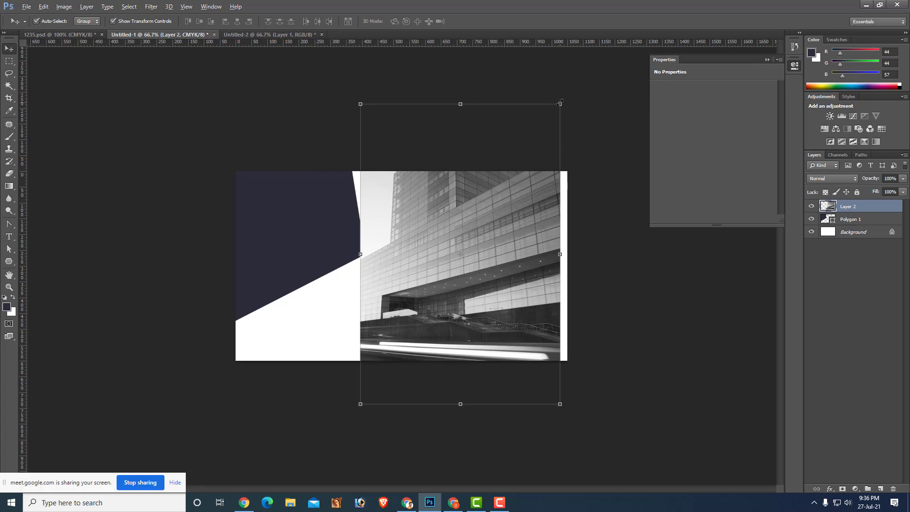
left_click_drag(561, 103, 512, 162)
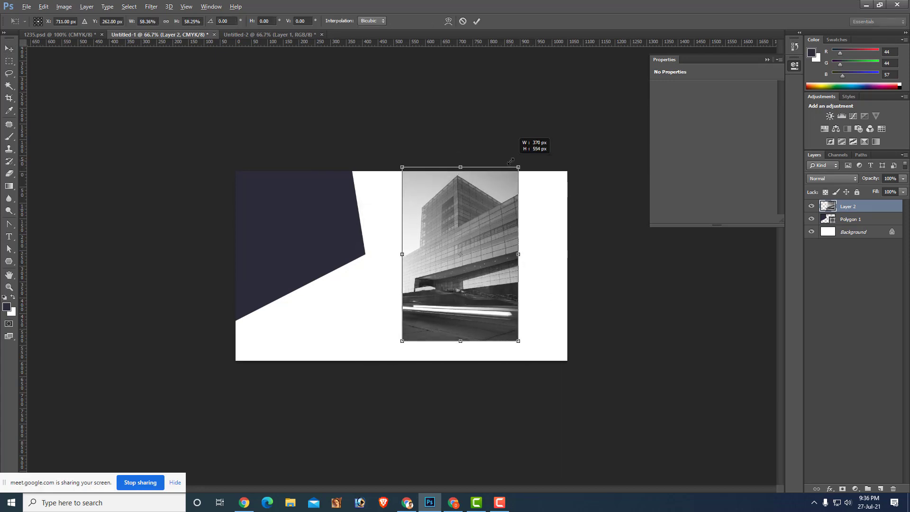
key("Return")
left_click_drag(486, 246, 492, 238)
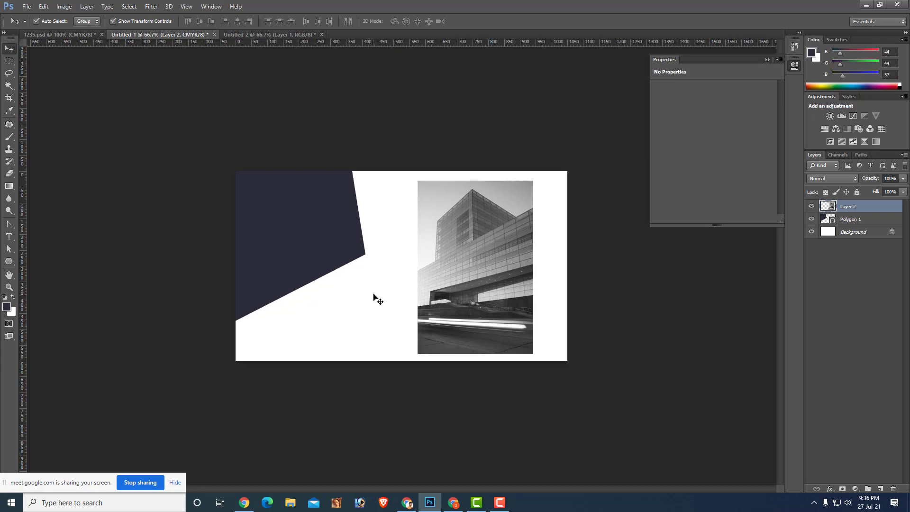
left_click(349, 260)
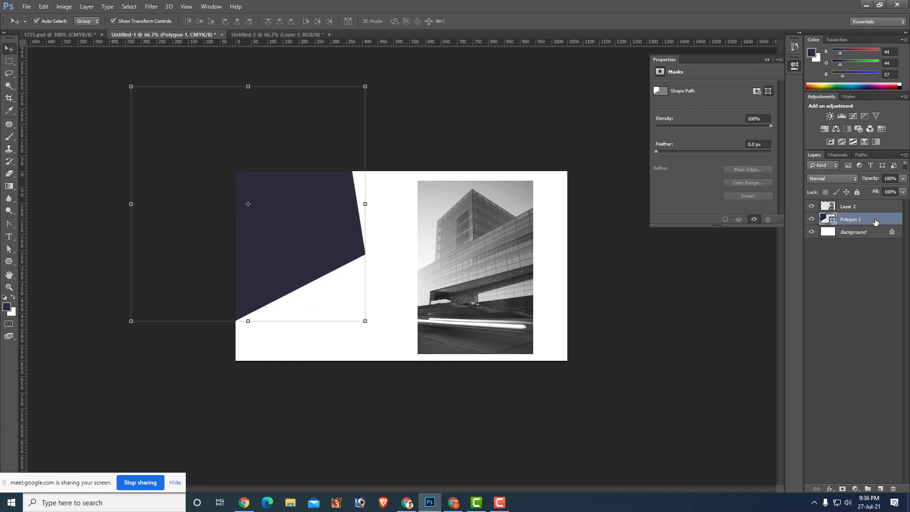
Duplicate Polygon 1 and convert the copy into a smart object.
key("ctrl+j")
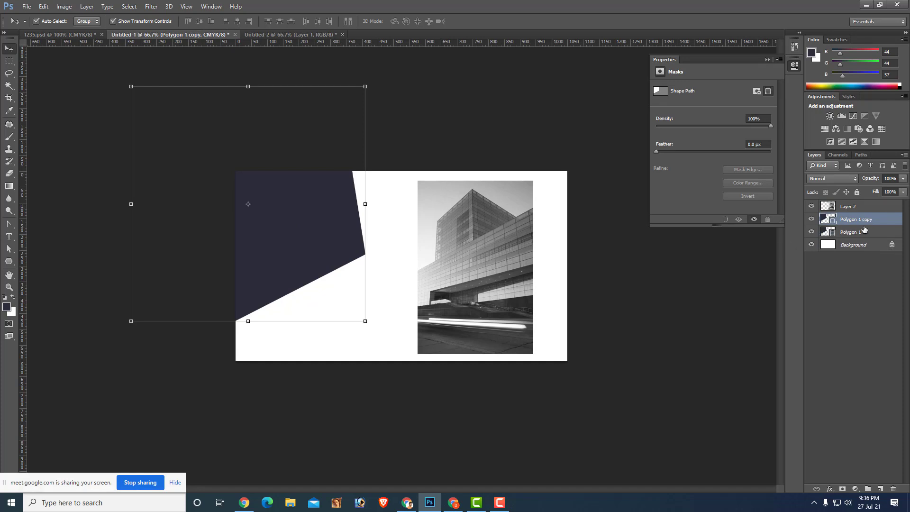
right_click(862, 223)
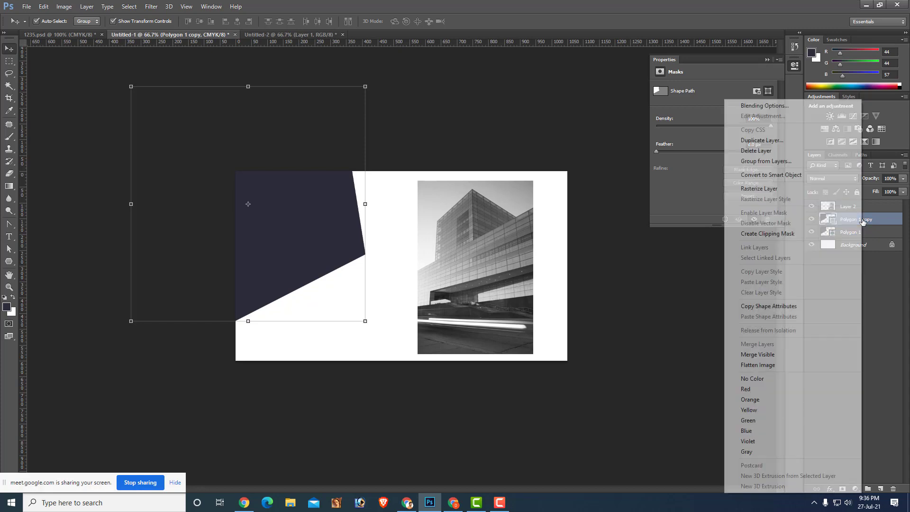
left_click(799, 175)
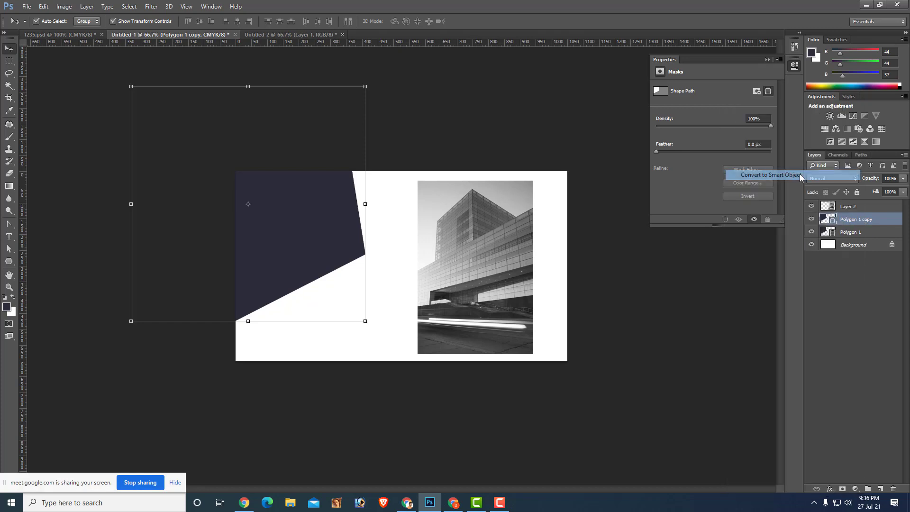
left_click(653, 359)
left_click(493, 298)
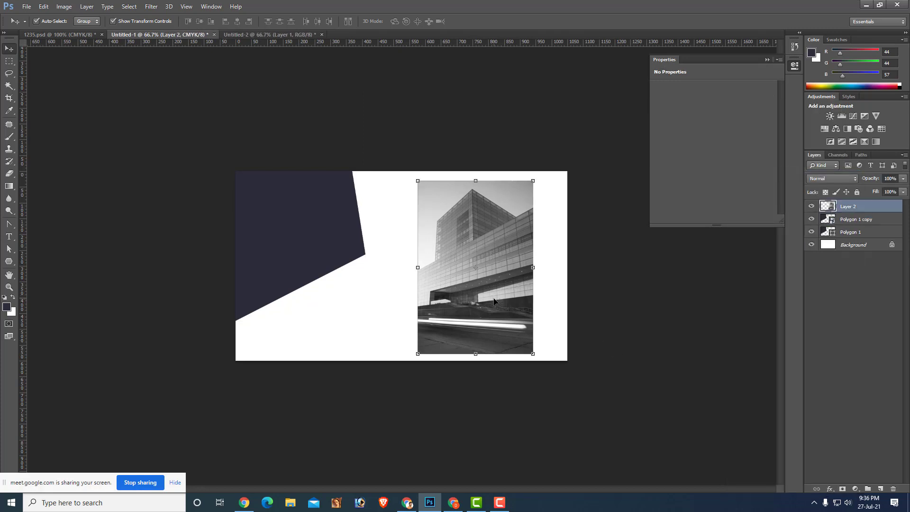
left_click(326, 232)
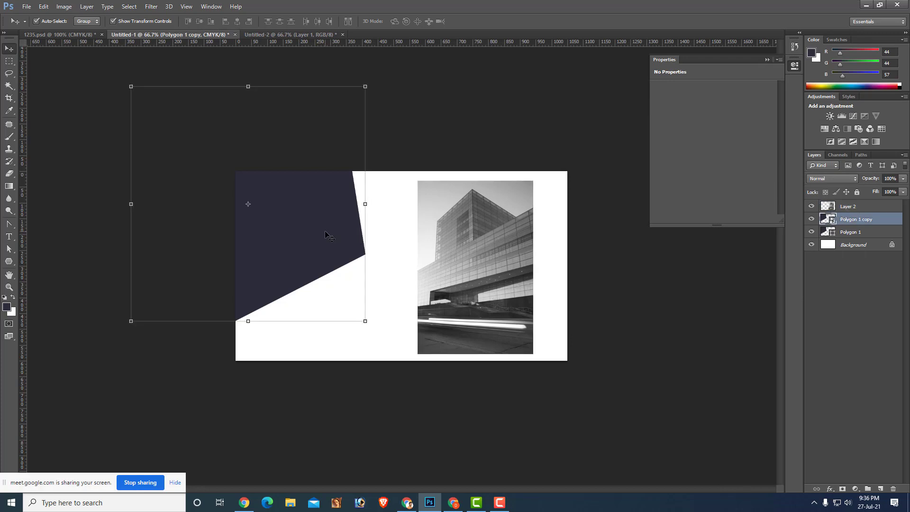
Reselect Polygon 1 and trial a different fill colour, cancelling to keep the navy fill.
left_click(853, 234)
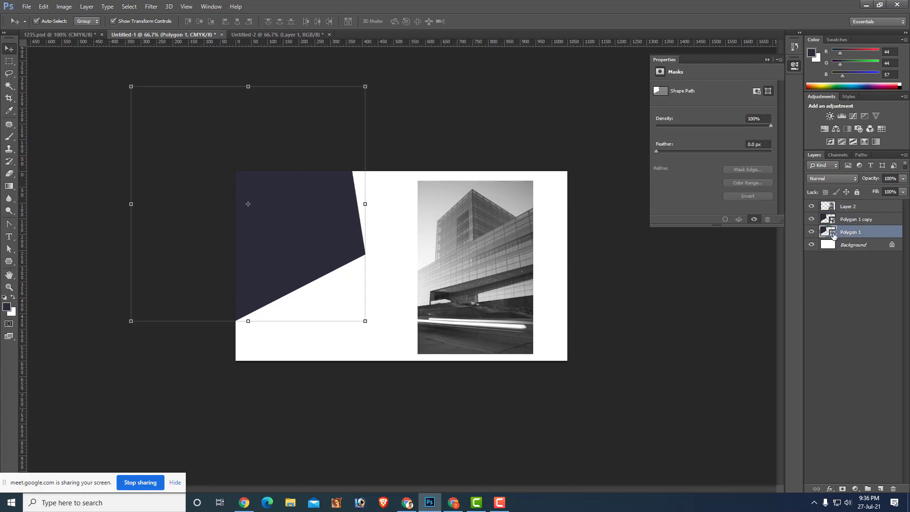
double_click(833, 233)
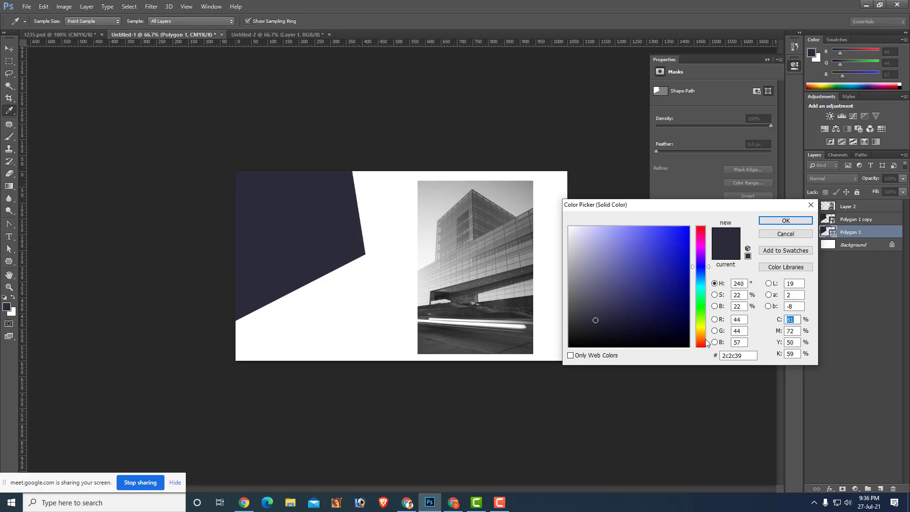
left_click(705, 341)
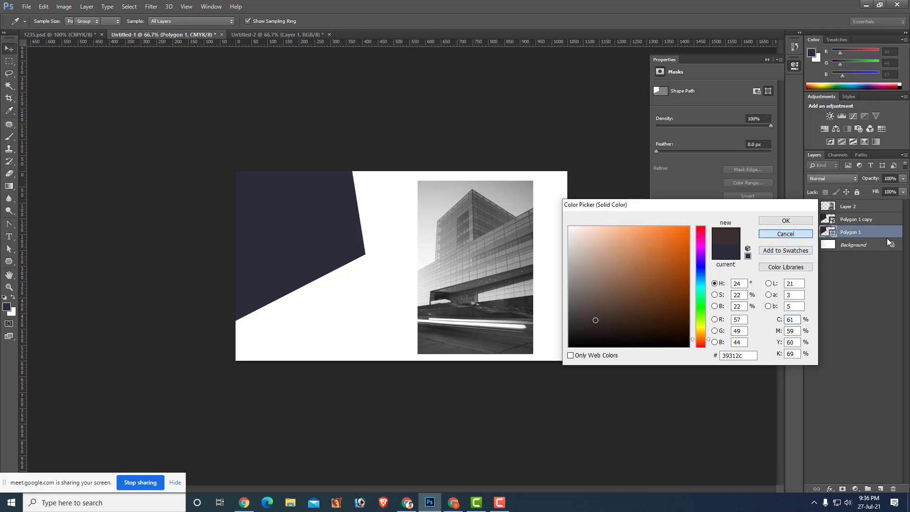
left_click(785, 233)
left_click(884, 230)
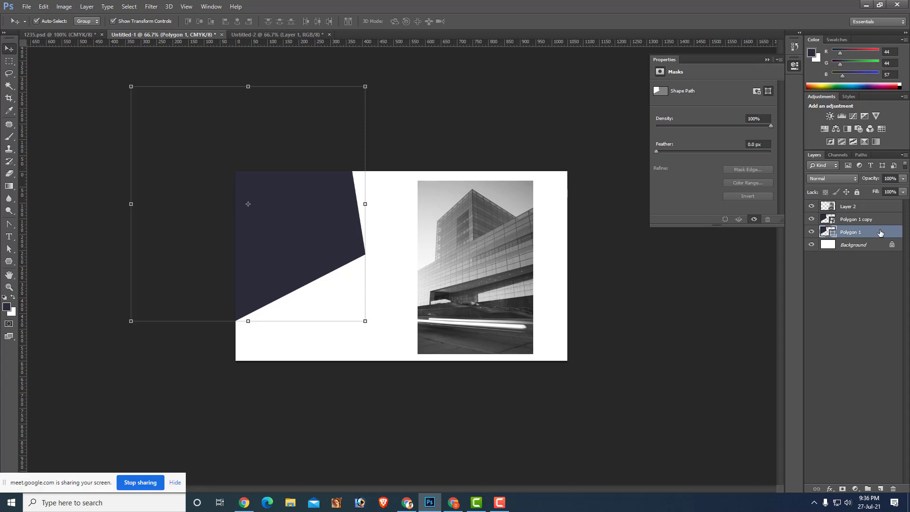
Add a Gradient Overlay to Polygon 1 and set its left stop to red ff1800.
double_click(880, 232)
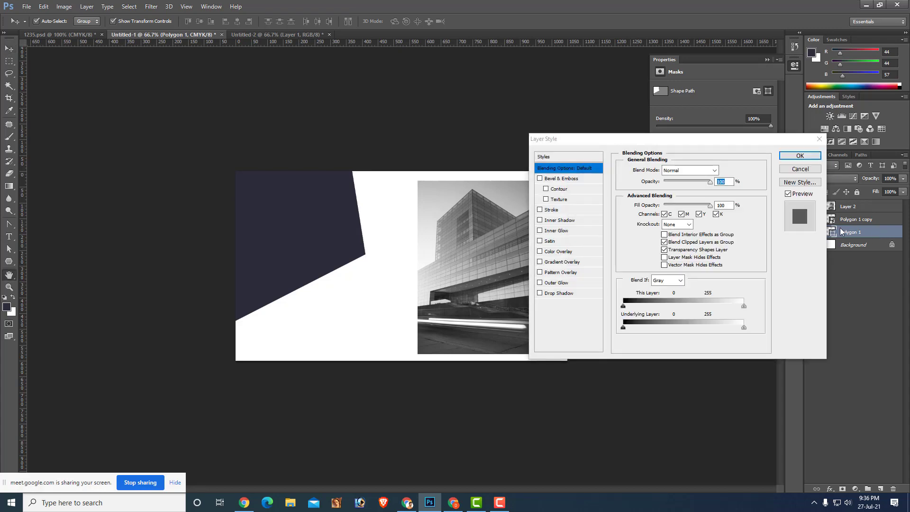
left_click(573, 262)
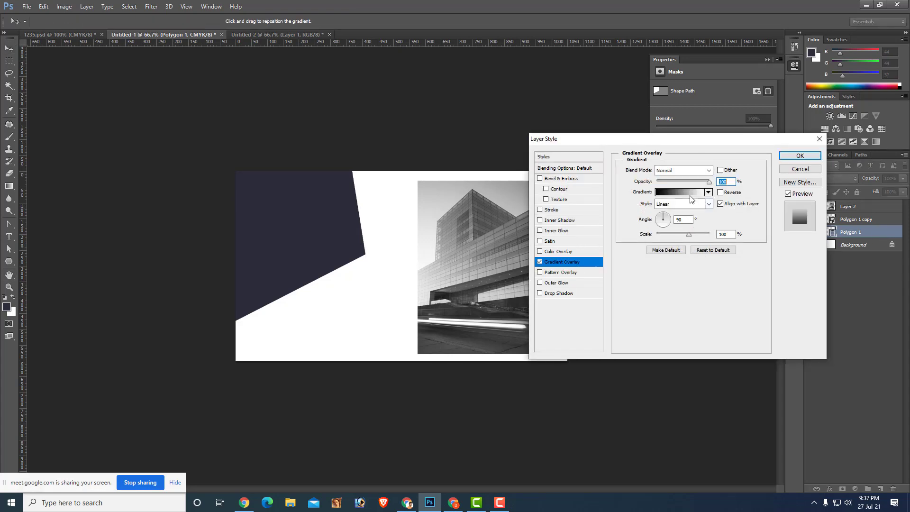
left_click(684, 192)
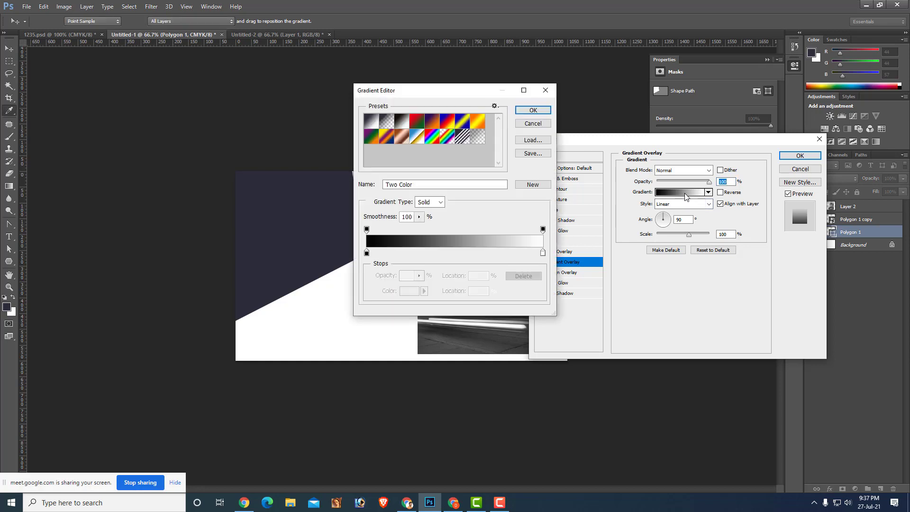
left_click(366, 252)
double_click(367, 254)
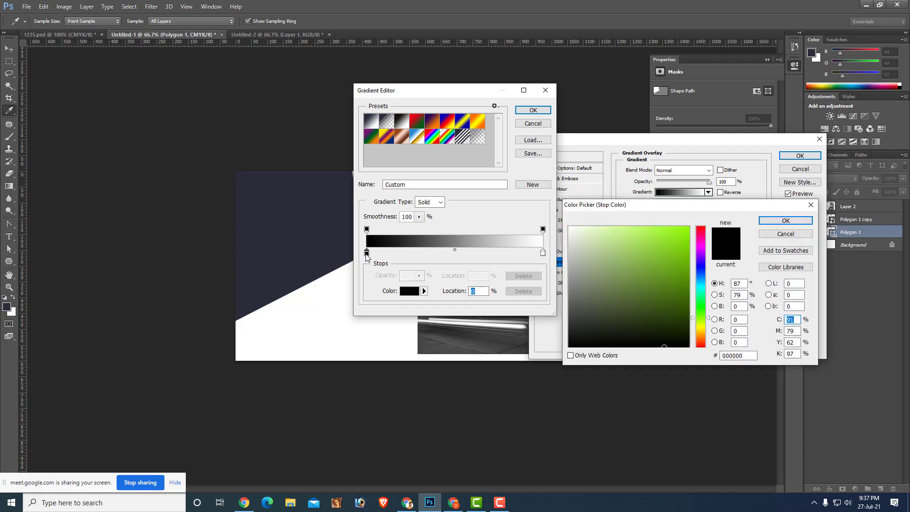
left_click_drag(704, 346, 704, 349)
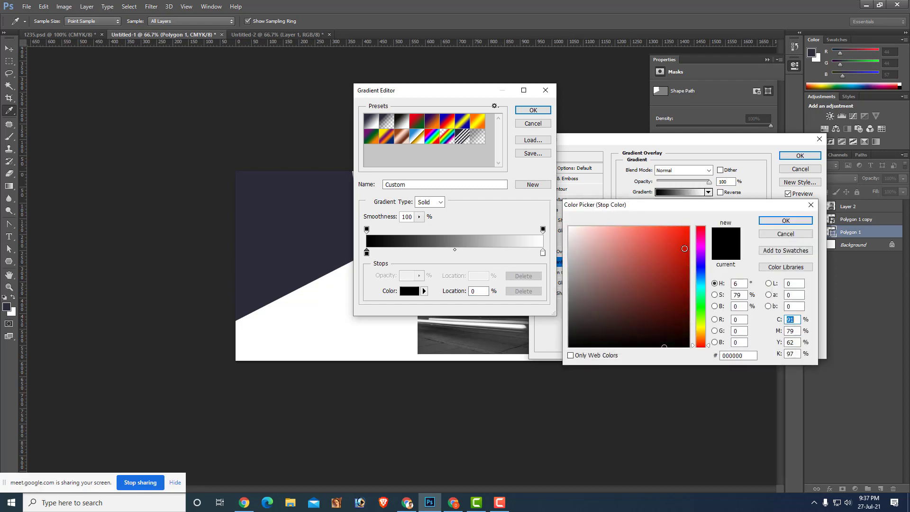
left_click_drag(685, 248, 689, 227)
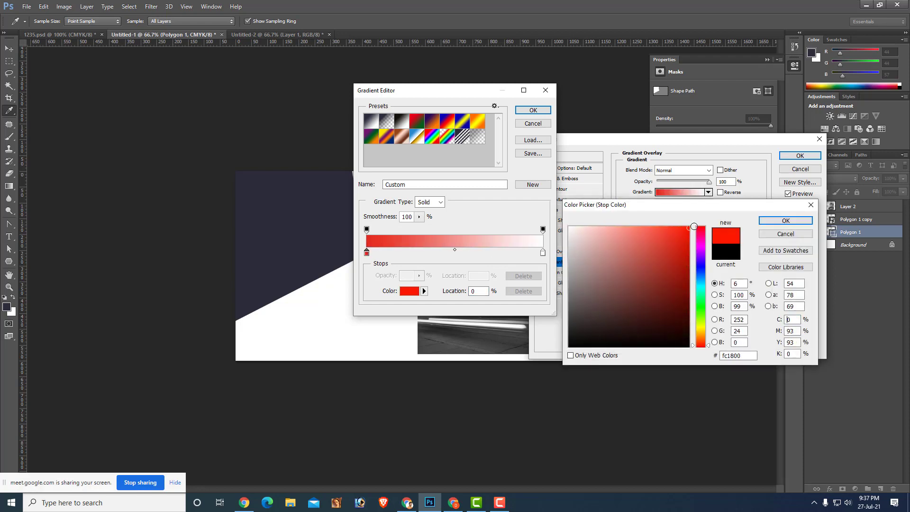
left_click(786, 220)
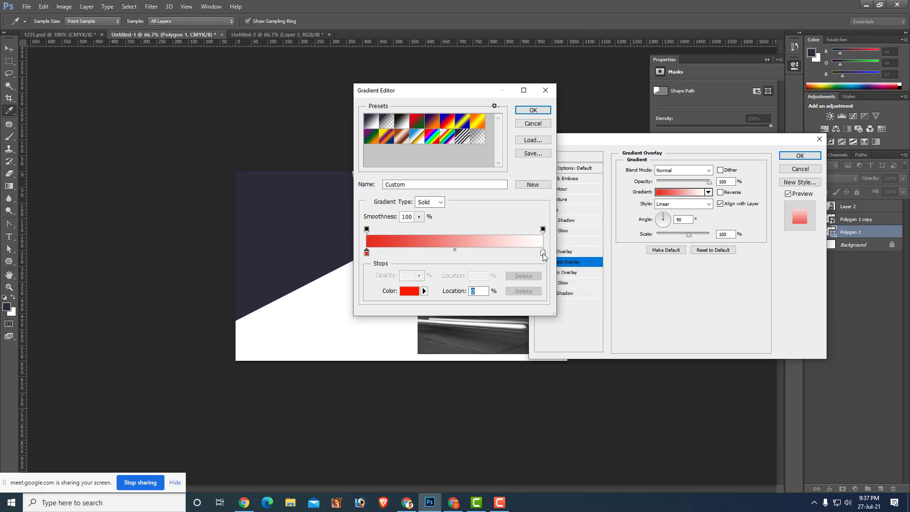
Set the gradient's right stop to dark grey 3c3c3c and apply the overlay.
double_click(542, 253)
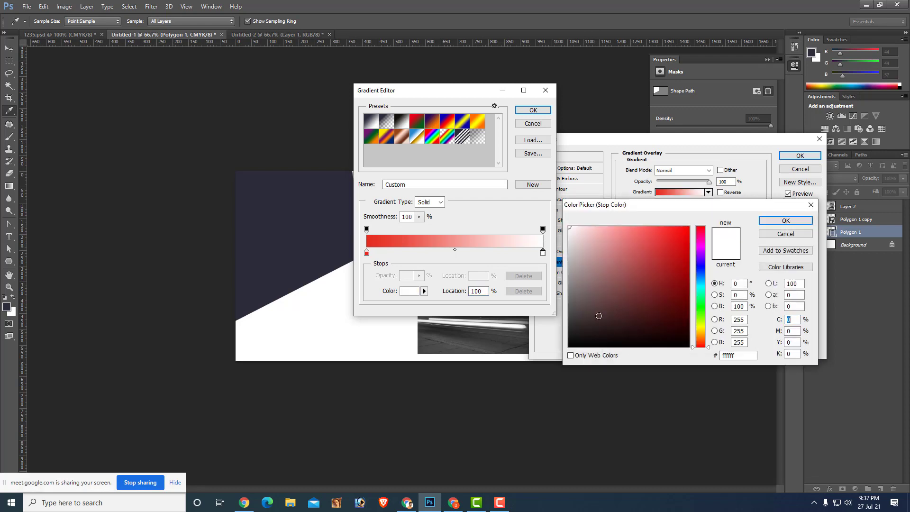
left_click_drag(598, 316, 569, 319)
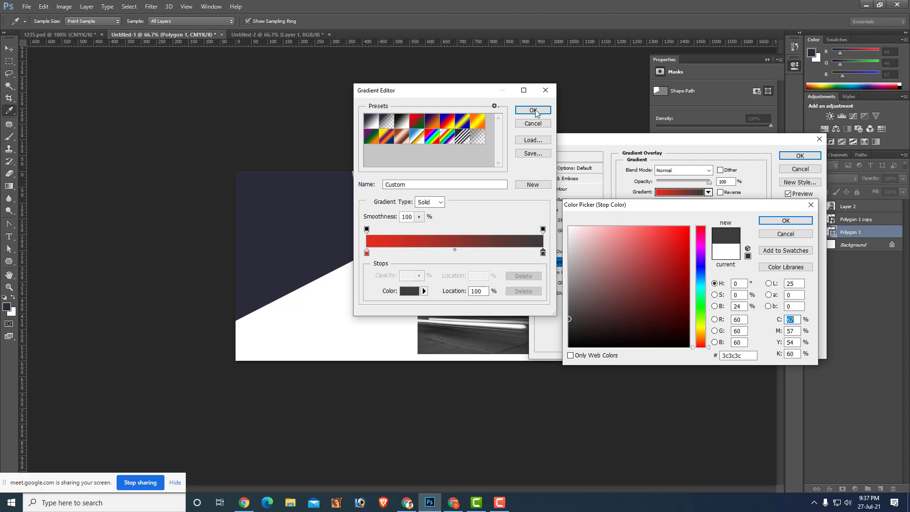
left_click(784, 221)
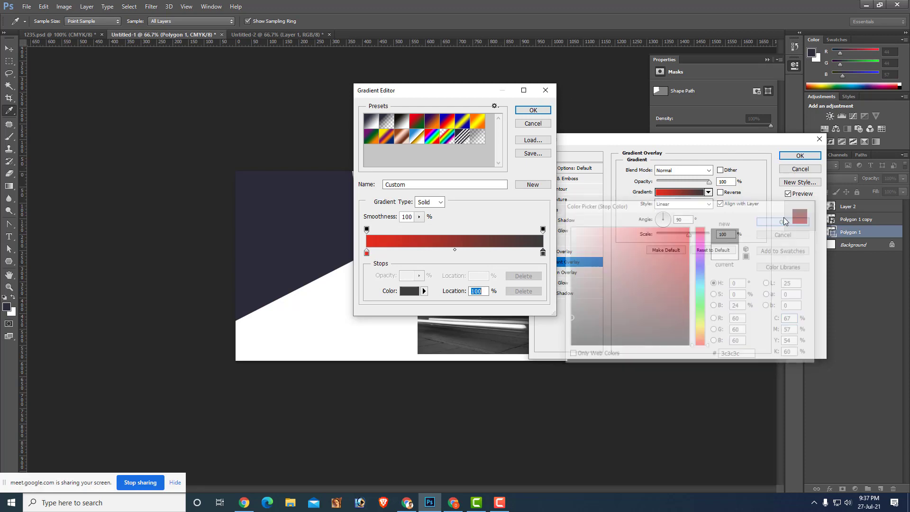
left_click(532, 110)
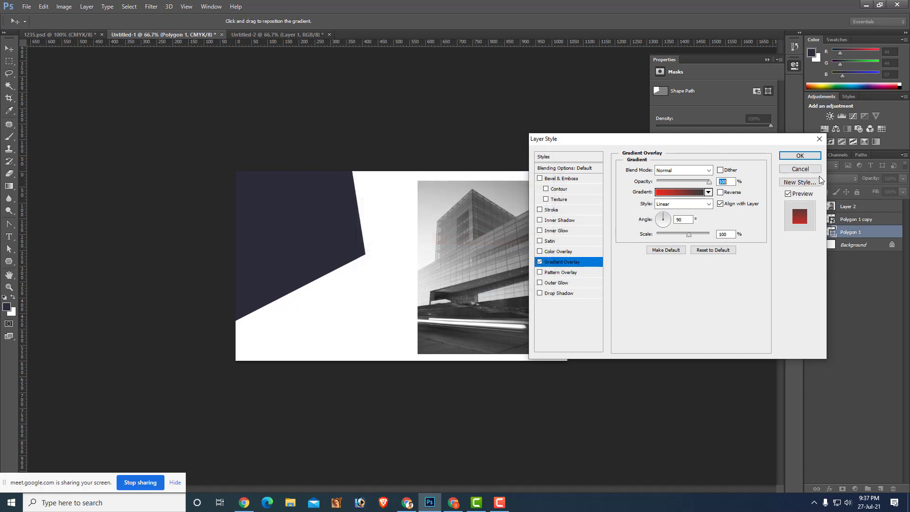
left_click(804, 156)
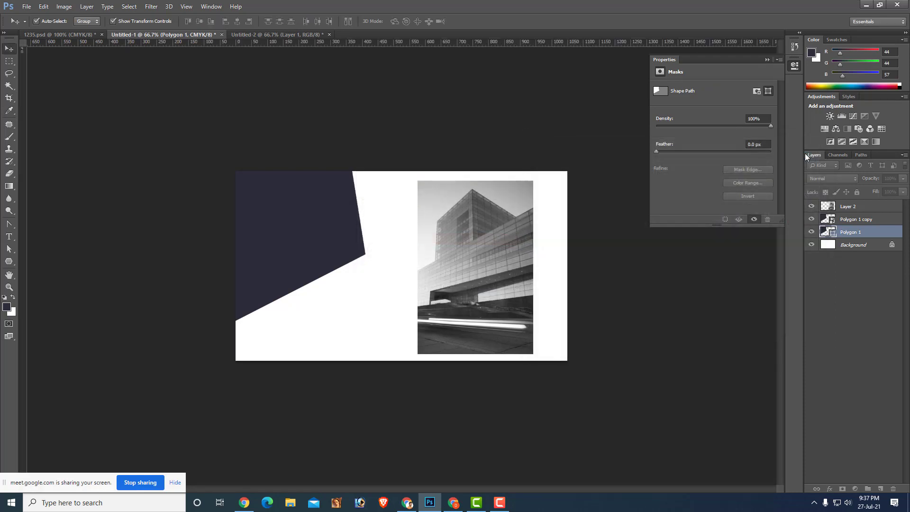
Hide the dark polygon copy to reveal the red gradient, and trial-move the building photo over it.
left_click(811, 232)
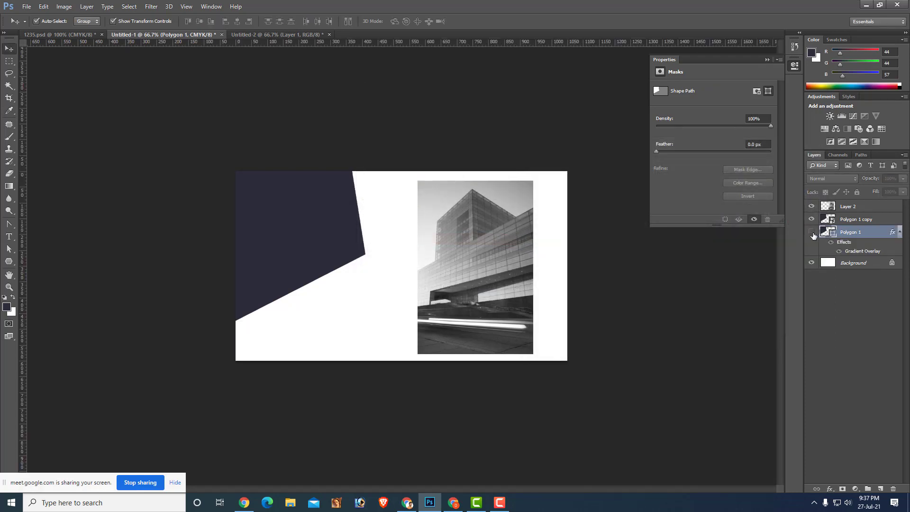
left_click(812, 232)
left_click(810, 219)
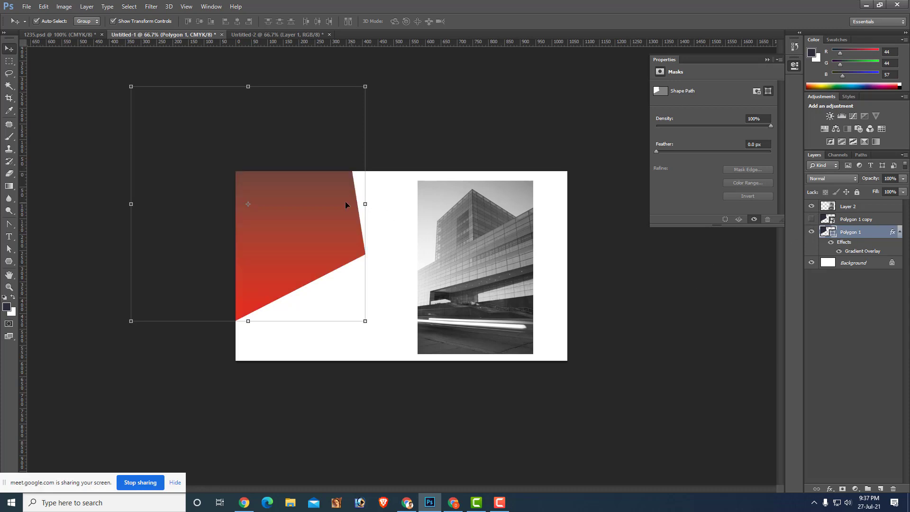
left_click(678, 295)
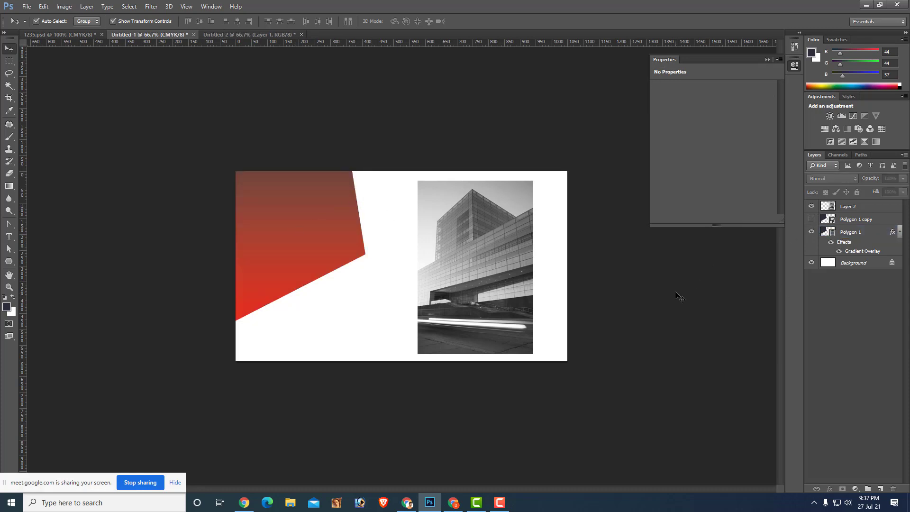
left_click(496, 283)
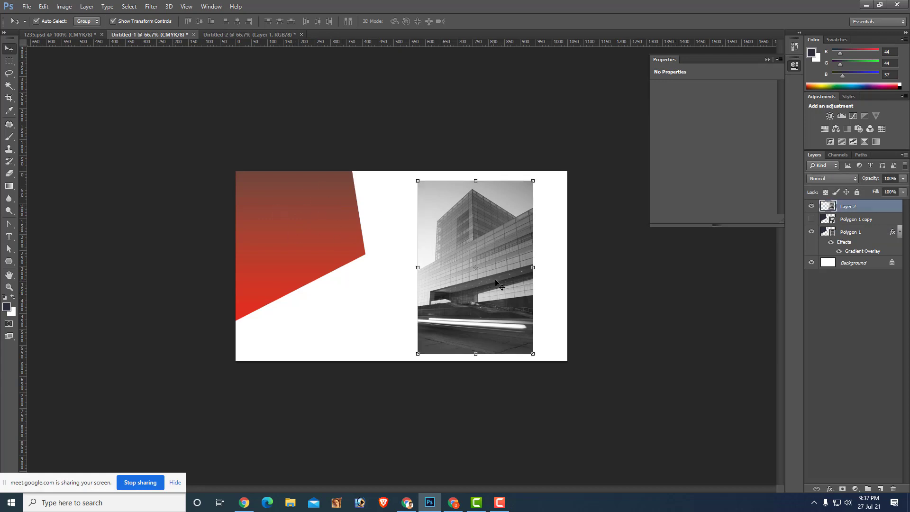
left_click_drag(499, 286, 322, 222)
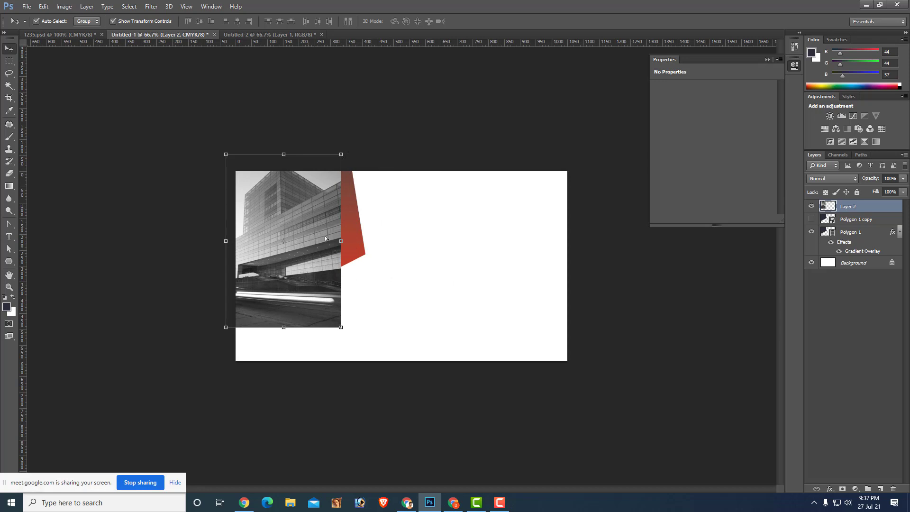
left_click_drag(325, 238, 472, 250)
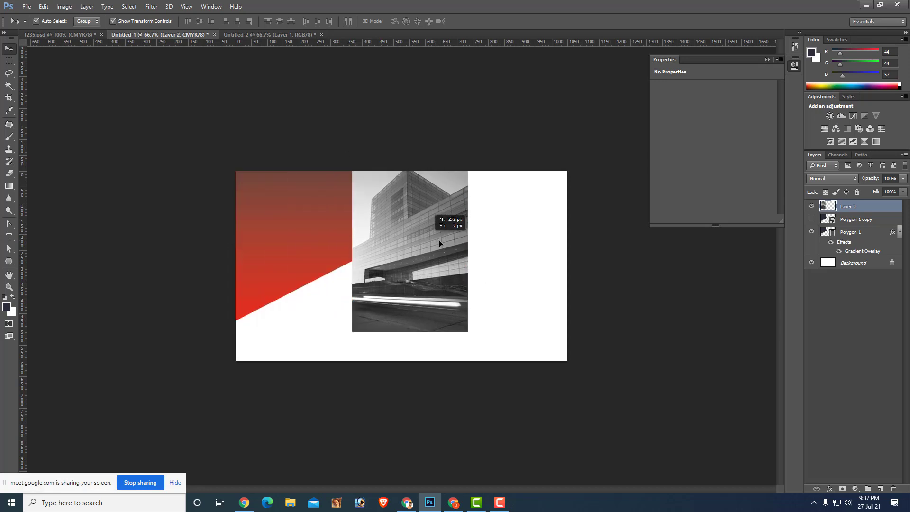
Re-show the dark polygon copy, then move the building photo over it and enlarge it to about 124%.
left_click(811, 232)
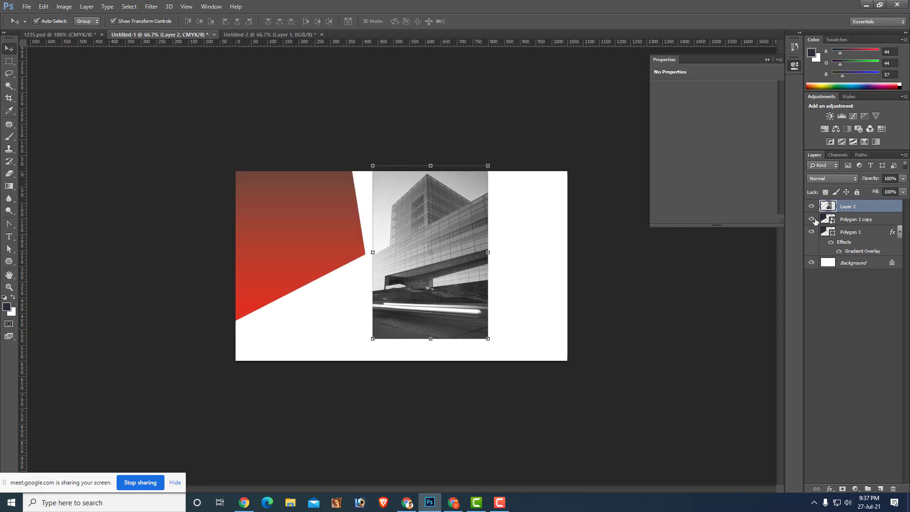
left_click(812, 219)
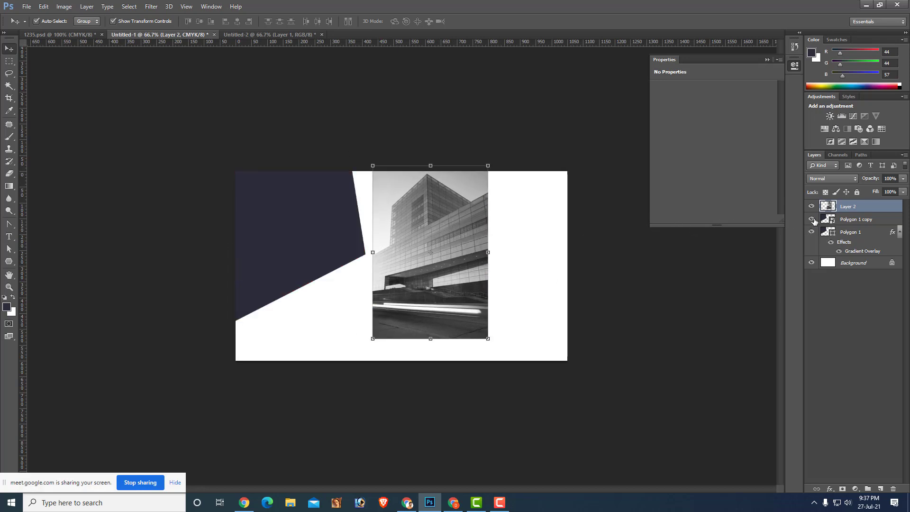
left_click(319, 220)
left_click_drag(448, 278, 310, 266)
left_click_drag(343, 154, 375, 106)
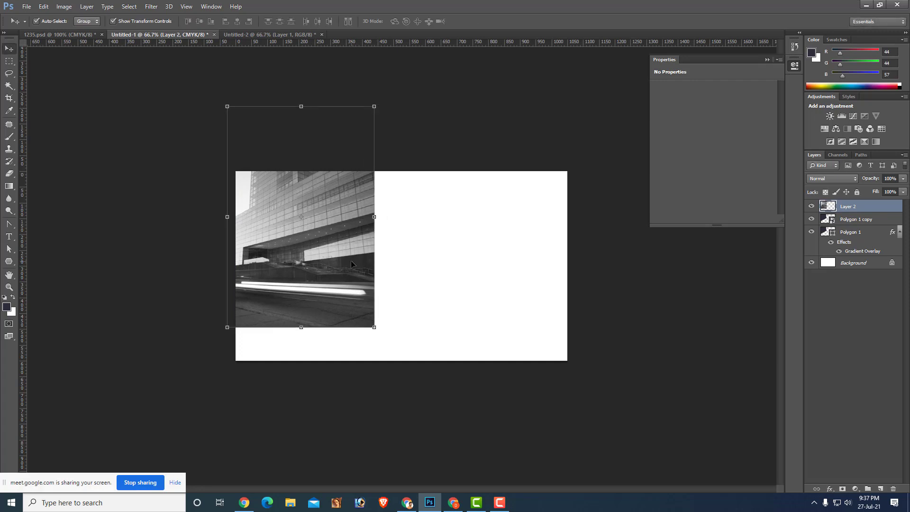
left_click_drag(351, 261, 347, 264)
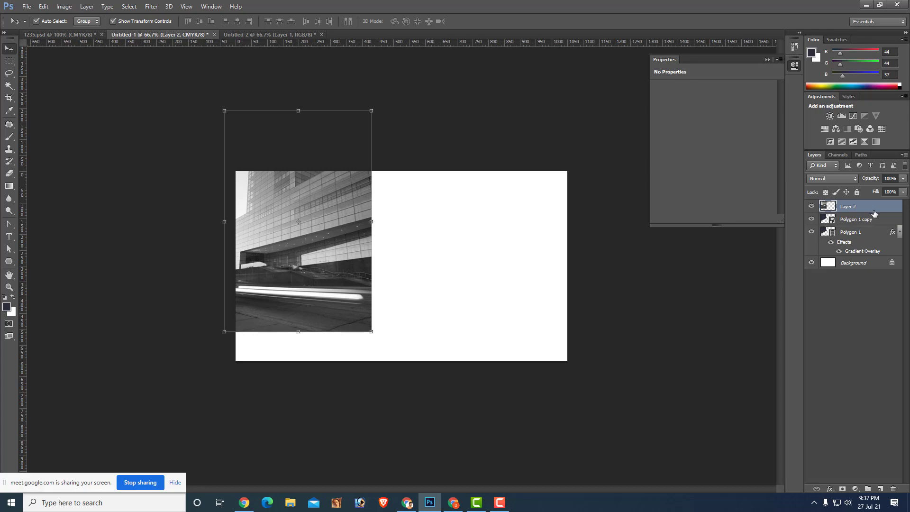
Clip the building photo (Layer 2) into Polygon 1 copy as a clipping mask.
left_click(875, 221)
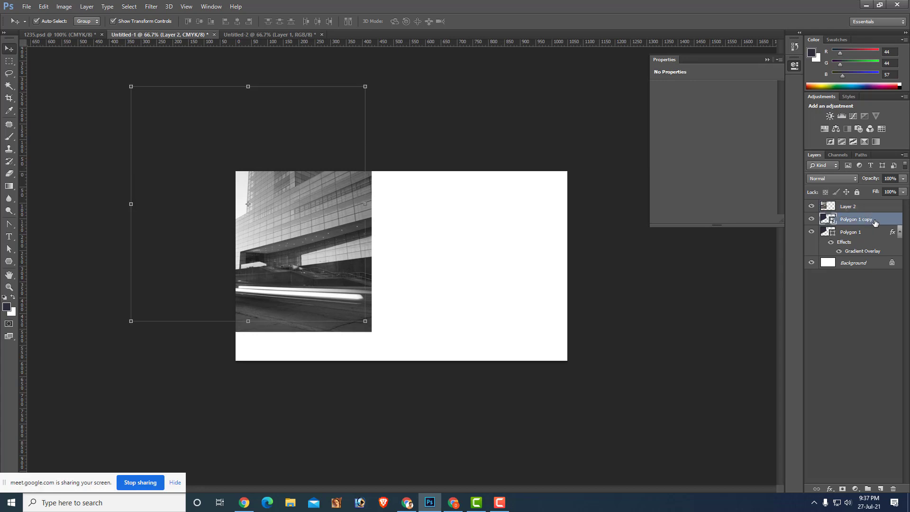
left_click(872, 210)
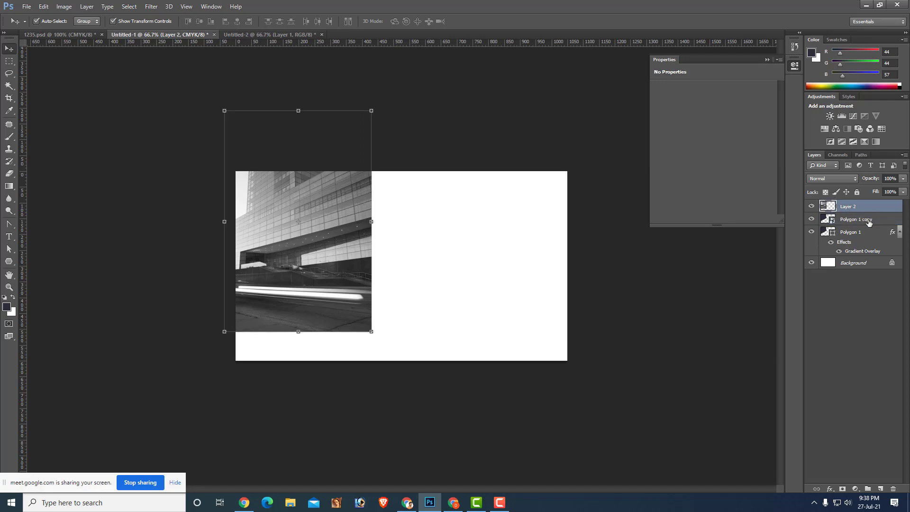
left_click(868, 221, "shift")
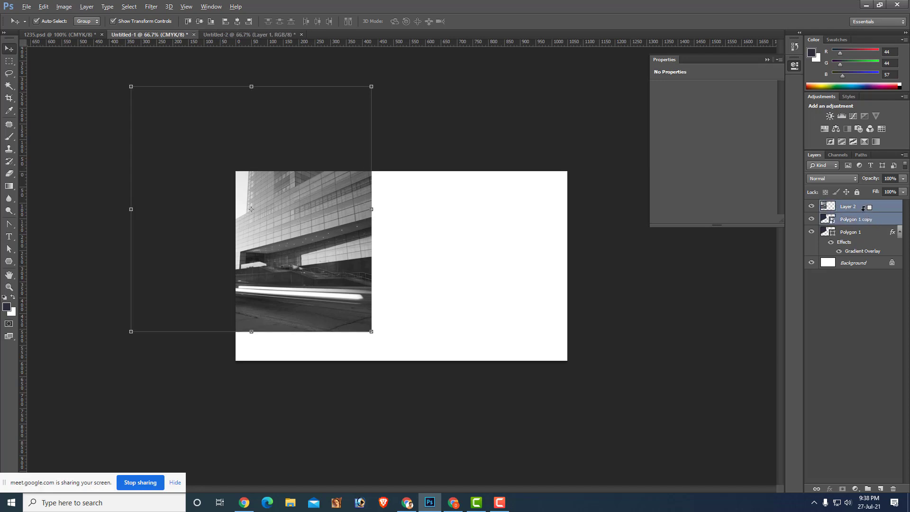
left_click(863, 208, "alt")
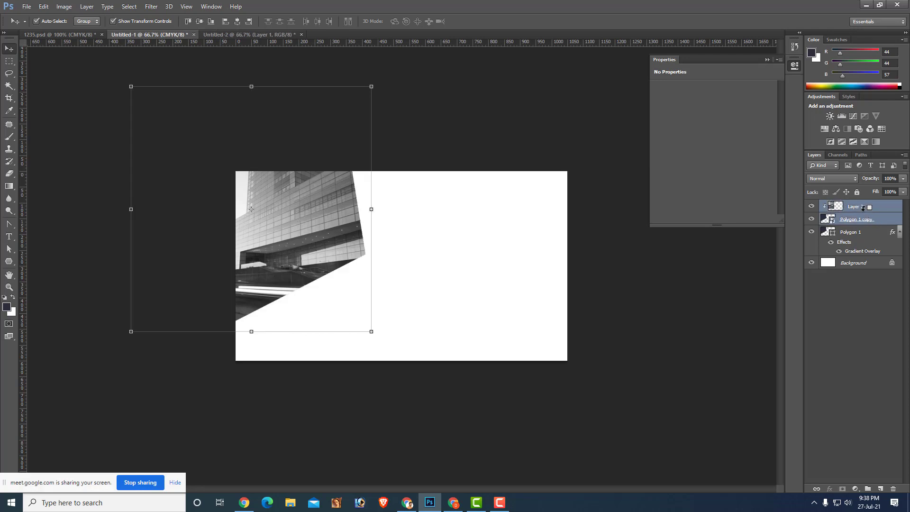
left_click(506, 258)
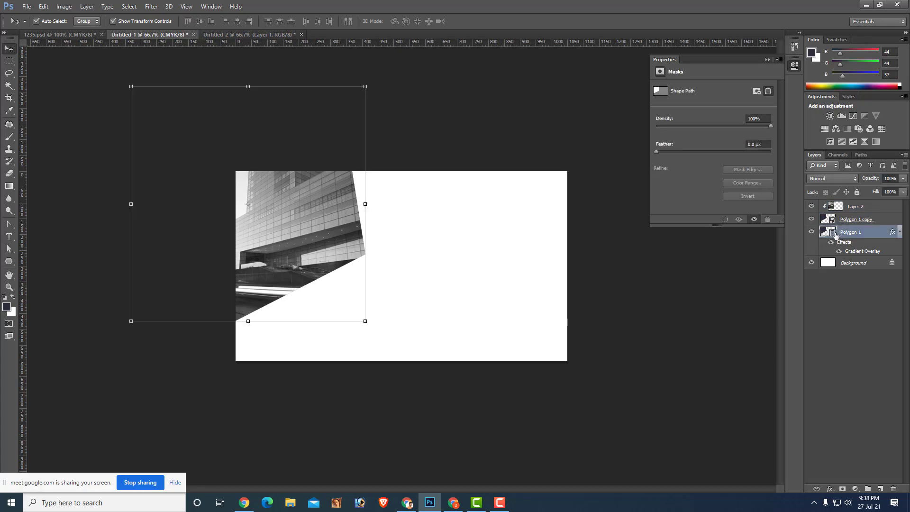
Preview a lower opacity on the building photo, then restore it to 100%.
left_click(835, 233)
left_click(384, 258)
left_click(313, 232)
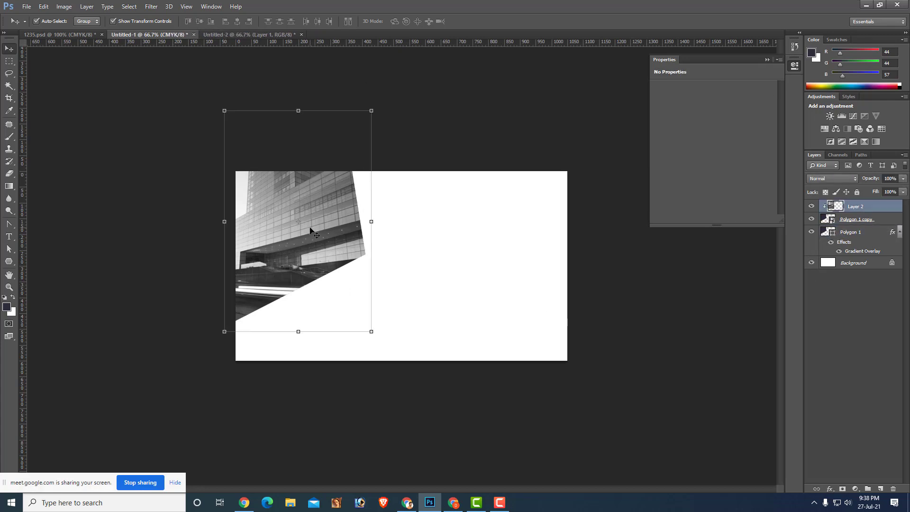
left_click(903, 179)
left_click_drag(903, 188, 888, 189)
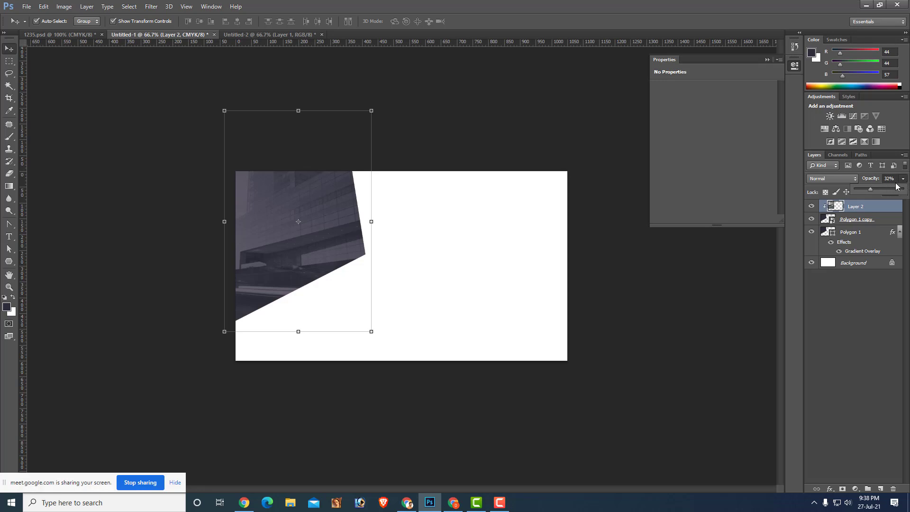
left_click(646, 258)
key("ctrl+alt+z")
key("ctrl+alt+z")
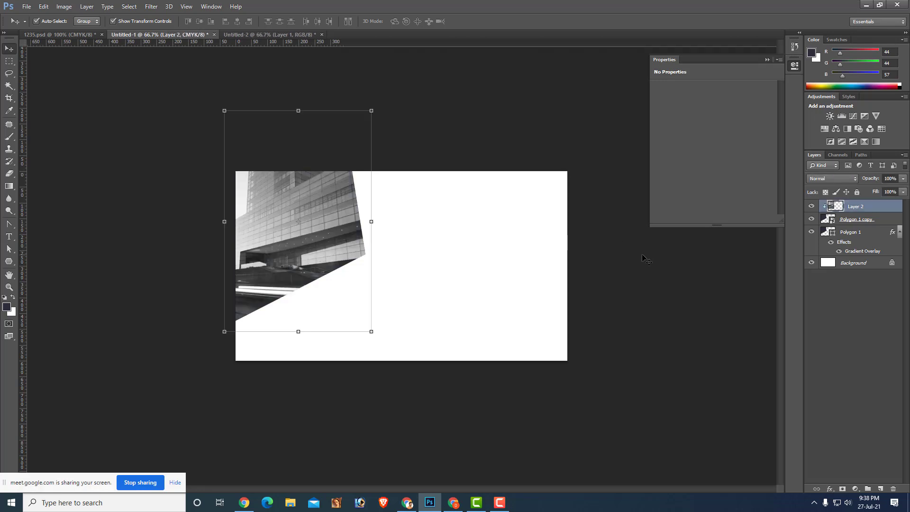
left_click(844, 294)
left_click(811, 231)
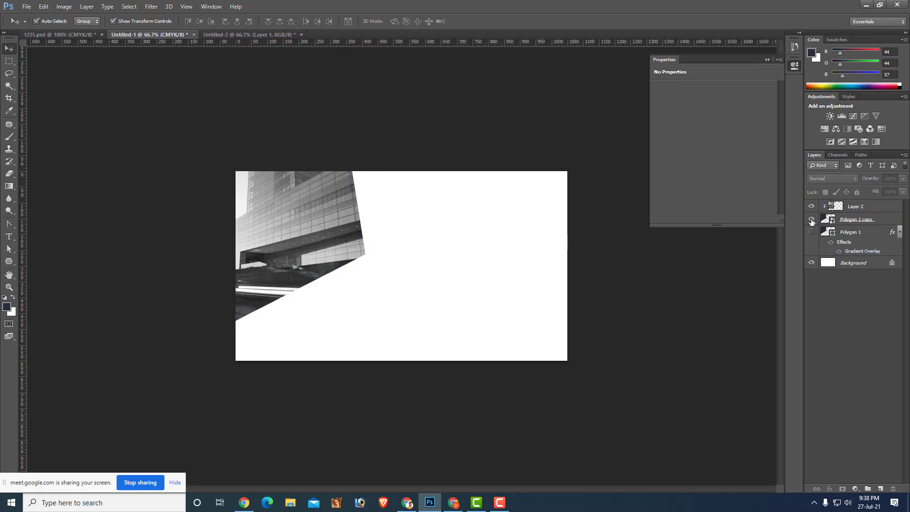
left_click(811, 220)
left_click(811, 220)
left_click(812, 207)
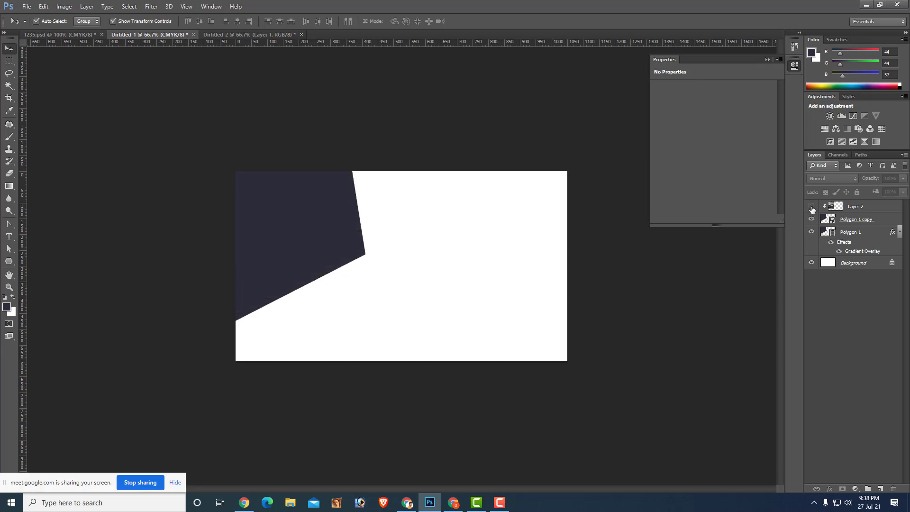
left_click(812, 207)
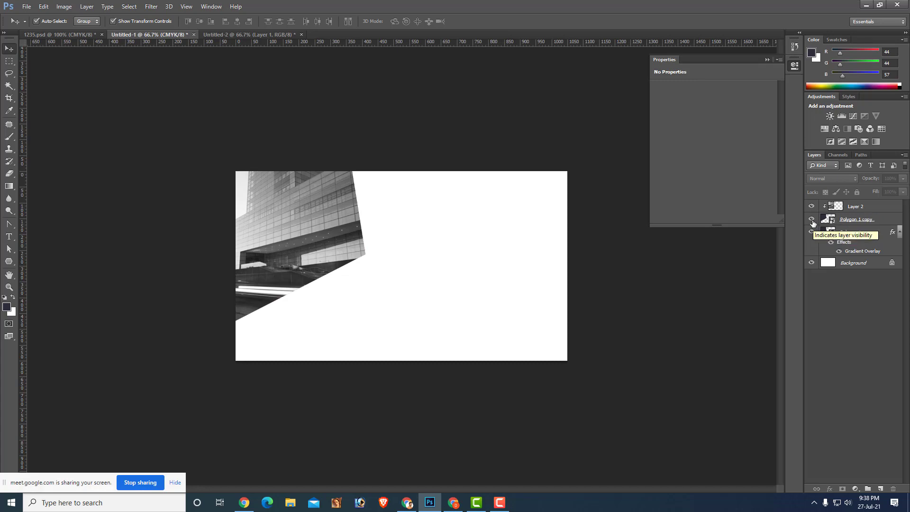
left_click(811, 220)
left_click(812, 220)
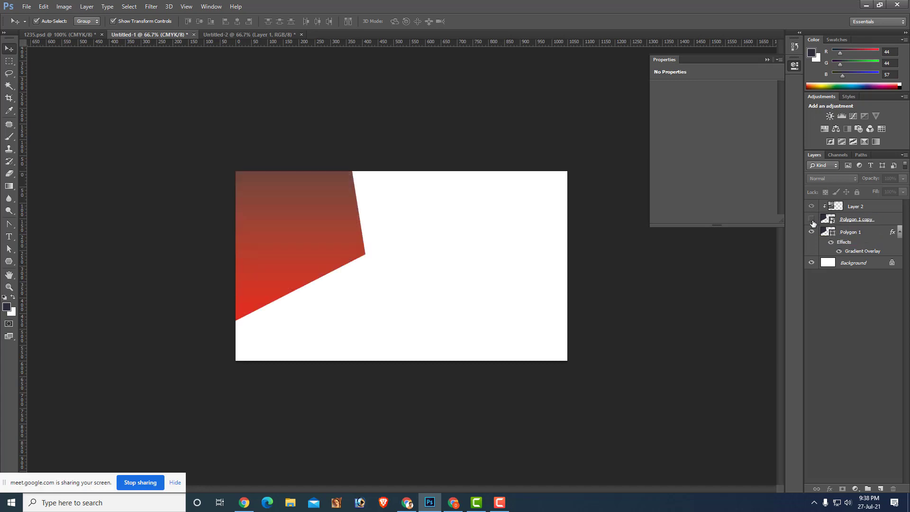
left_click(812, 220)
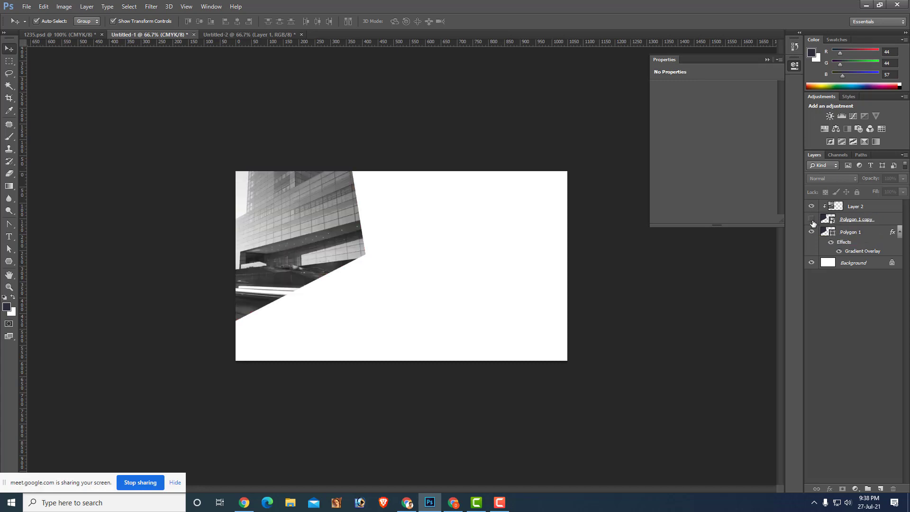
left_click(812, 220)
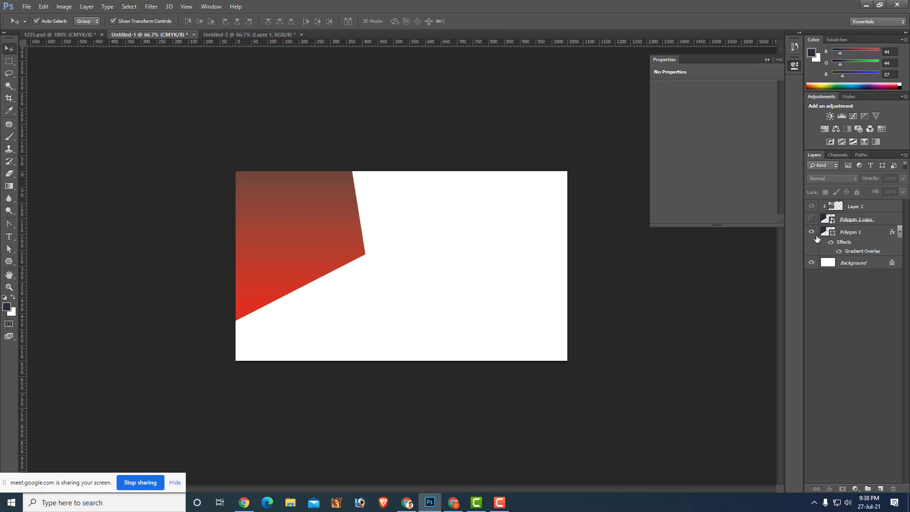
left_click(812, 232)
left_click(812, 220)
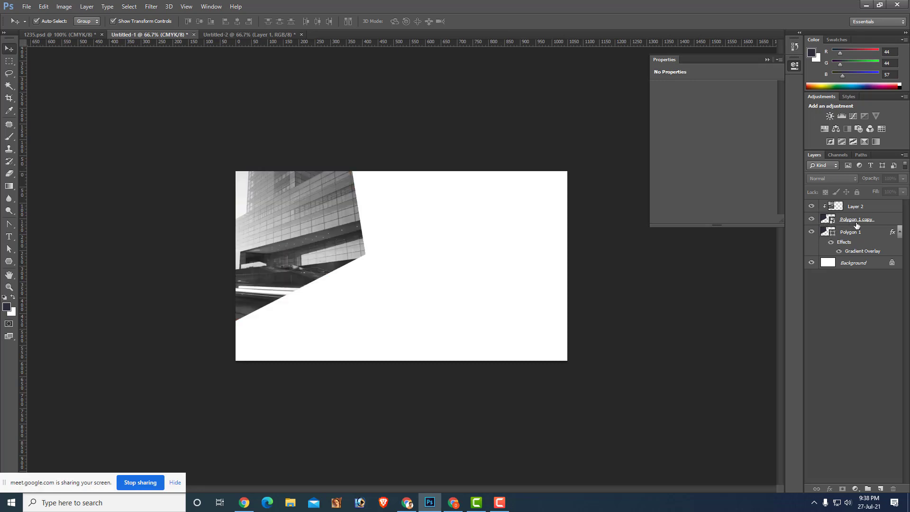
left_click(857, 224)
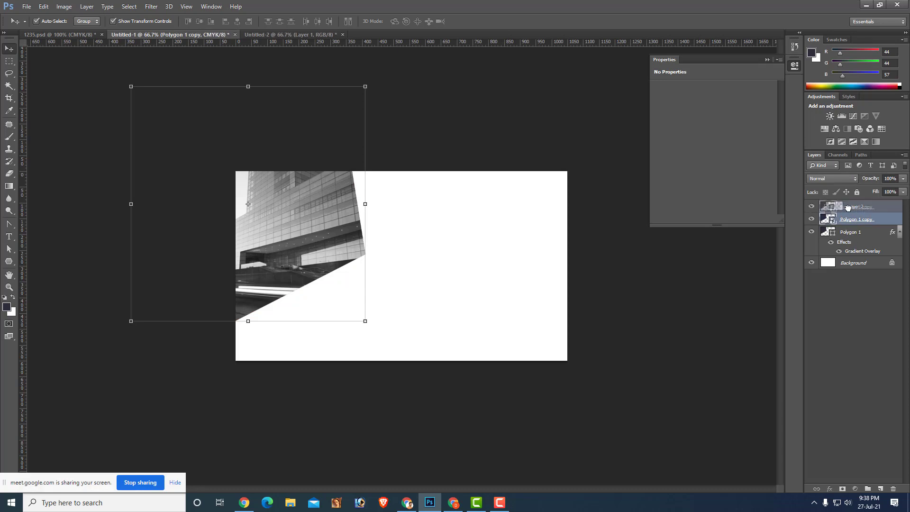
Move Polygon 1 copy above the photo, delete it, and shift the building photo slightly right.
left_click_drag(851, 226, 848, 209)
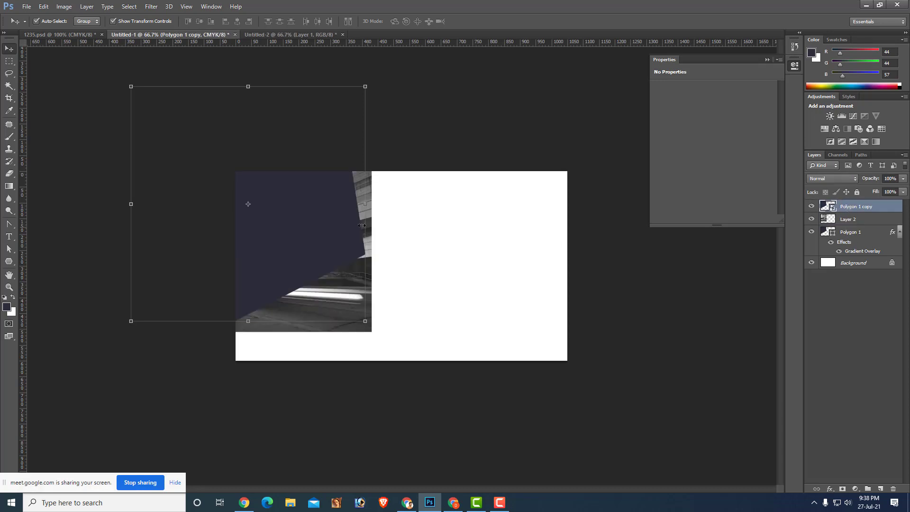
left_click(355, 298)
key("ctrl+t")
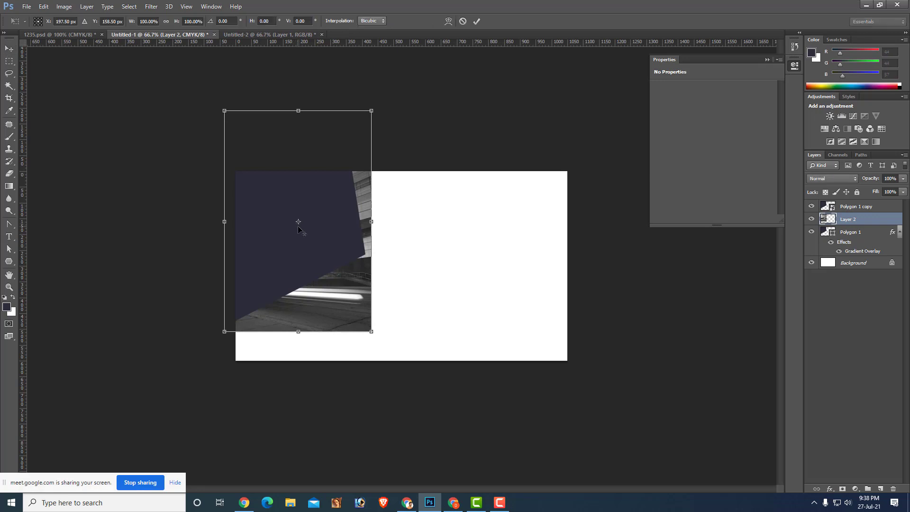
key("Return")
left_click(285, 236)
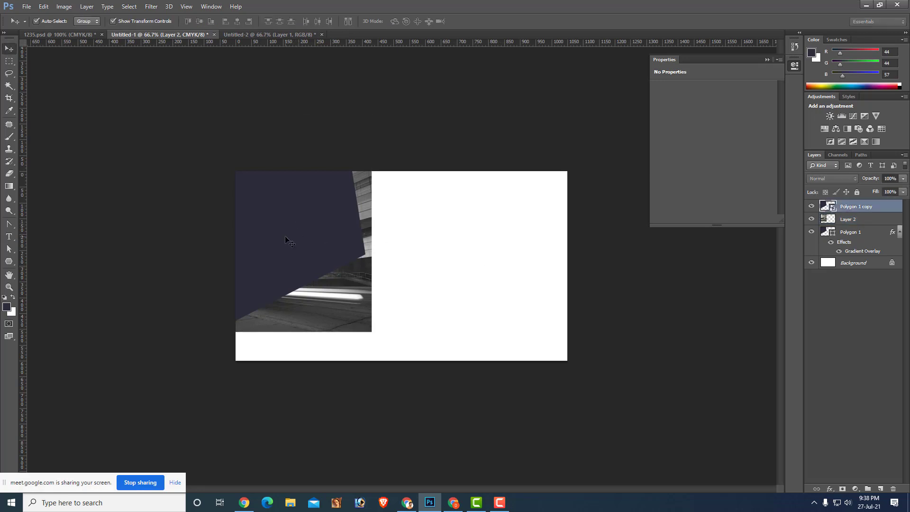
key("Delete")
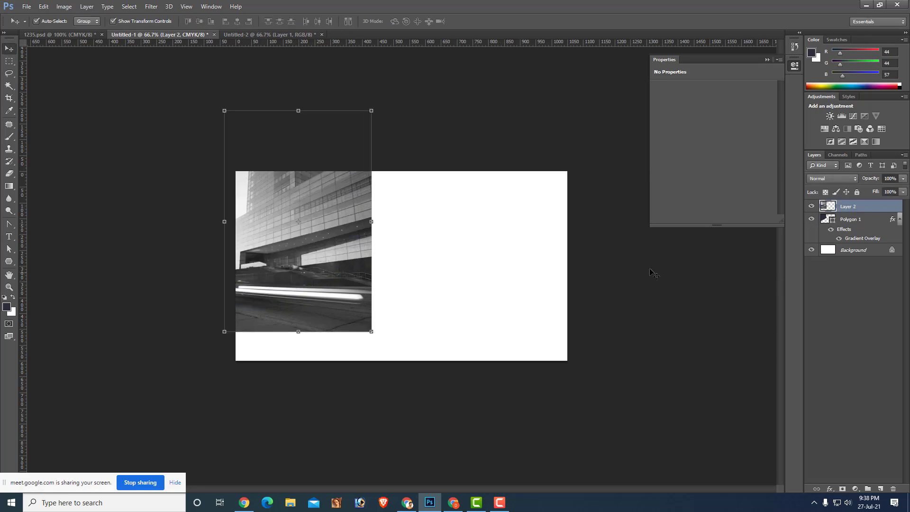
mouse_move(281, 289)
left_mouse_down()
mouse_move(317, 293)
mouse_move(292, 295)
left_mouse_up()
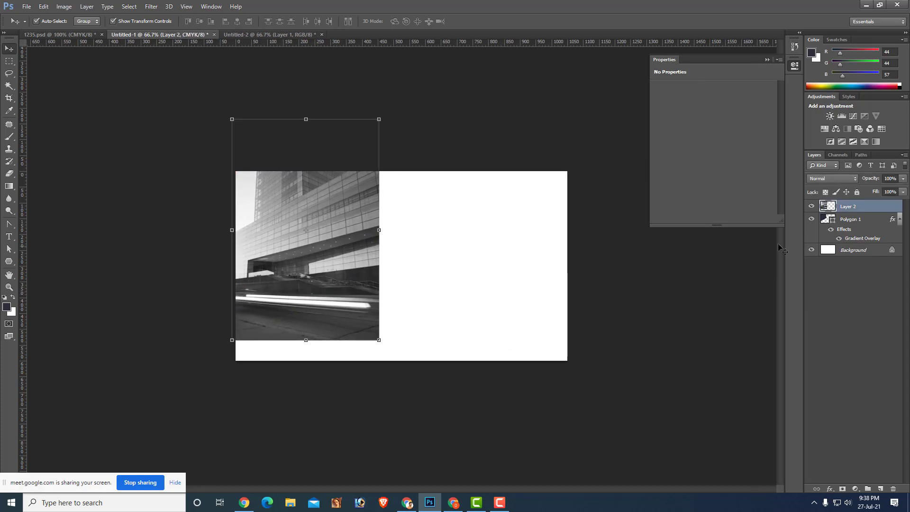
Try clipping the photo into the red Polygon 1, undo it, and convert Polygon 1 to a smart object.
left_click(862, 221, "shift")
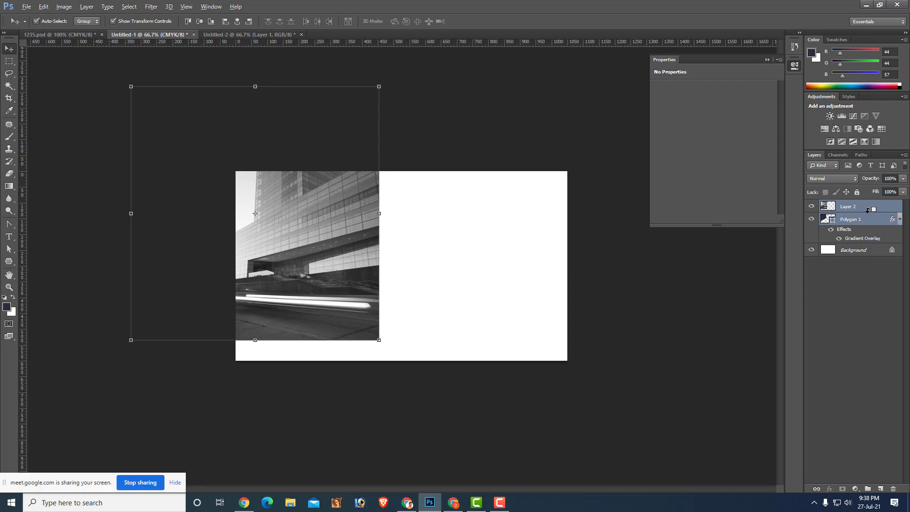
left_click(867, 210, "alt")
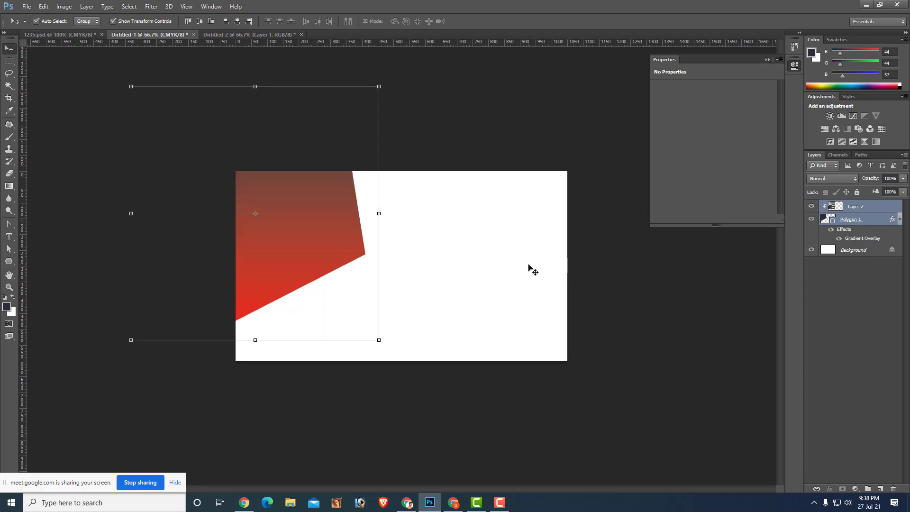
key("ctrl+z")
key("ctrl+alt+z")
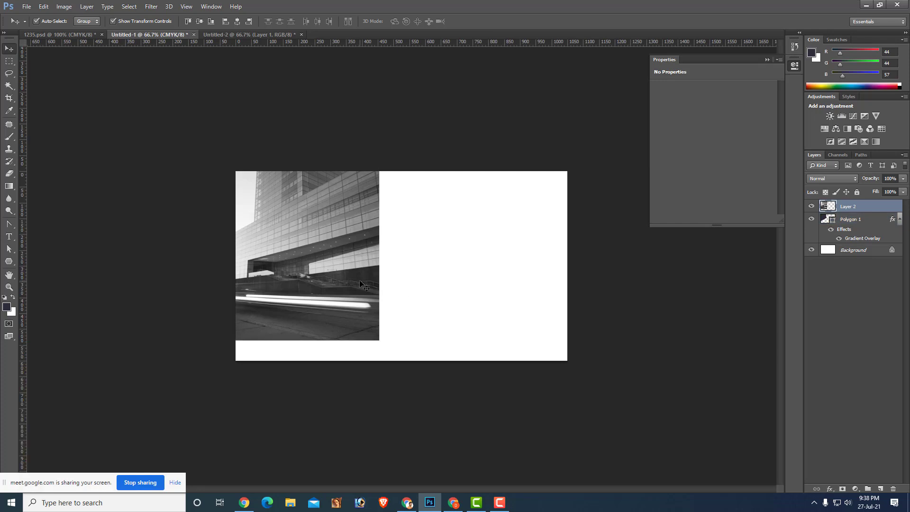
key("ctrl+alt+z")
left_click(288, 243)
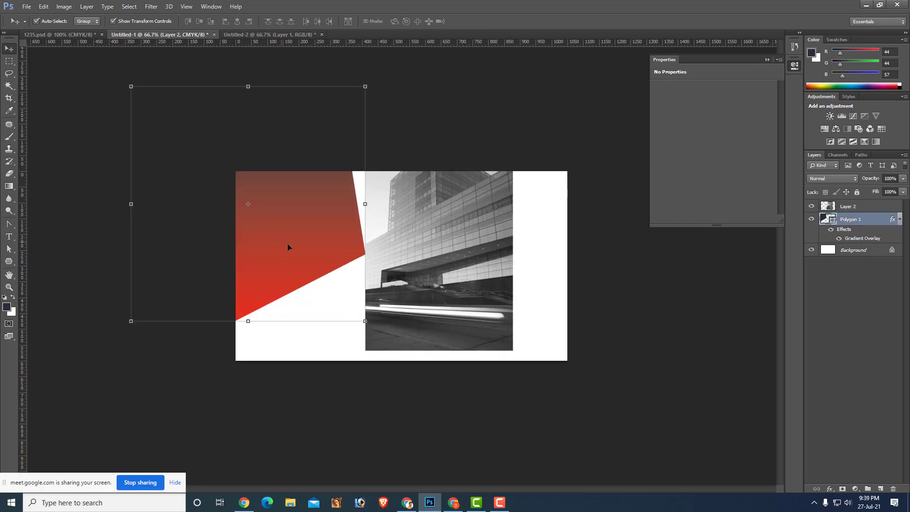
right_click(868, 222)
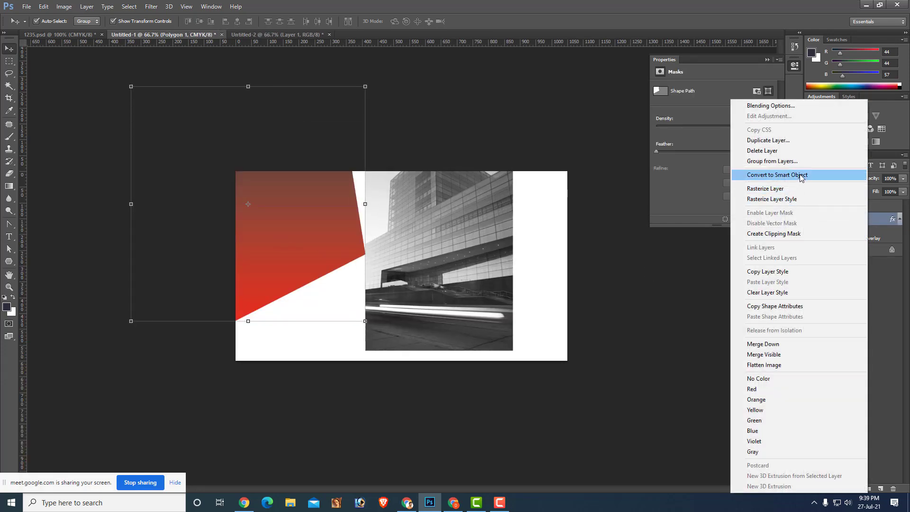
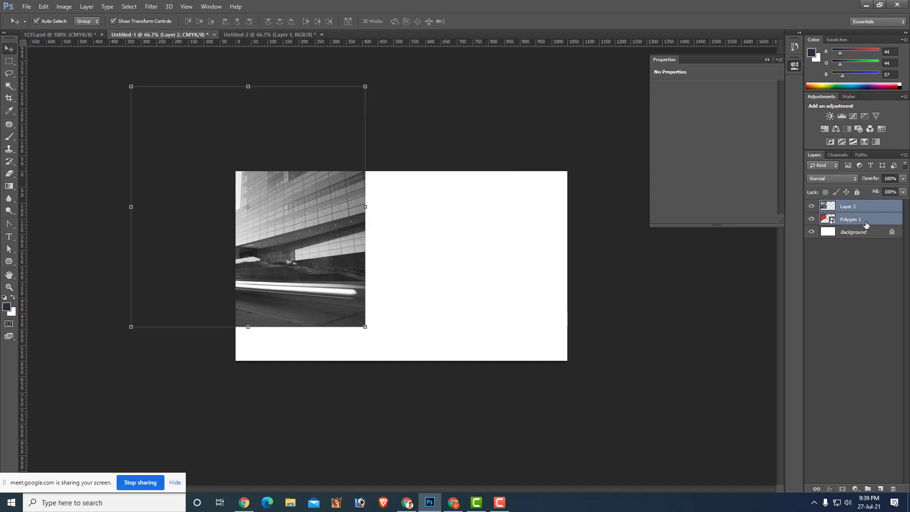
Clip the Layer 2 building photo into the red polygon and set its opacity to 40%.
left_click(868, 209, "alt")
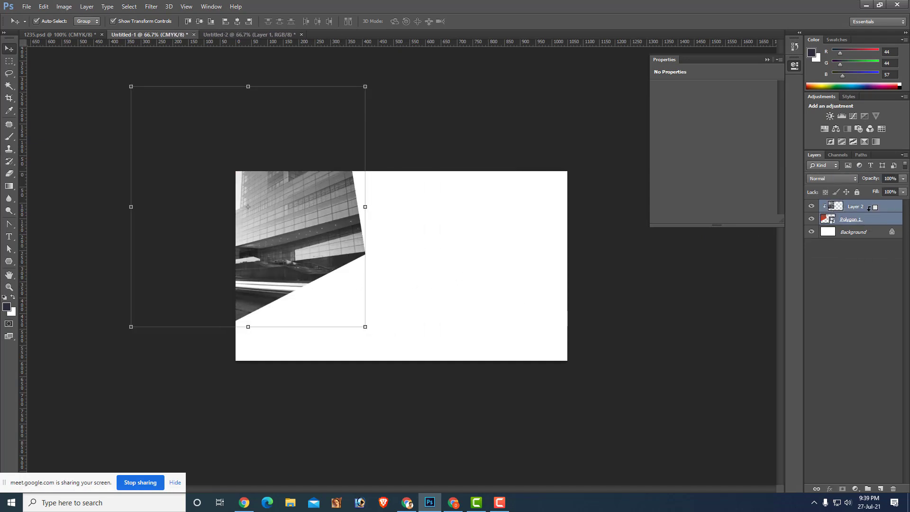
left_click(526, 299)
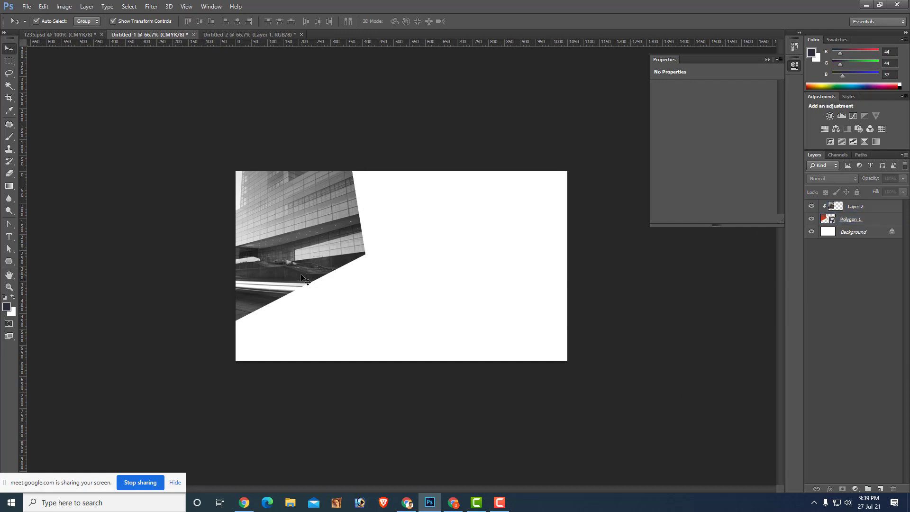
left_click(273, 267)
left_click(903, 180)
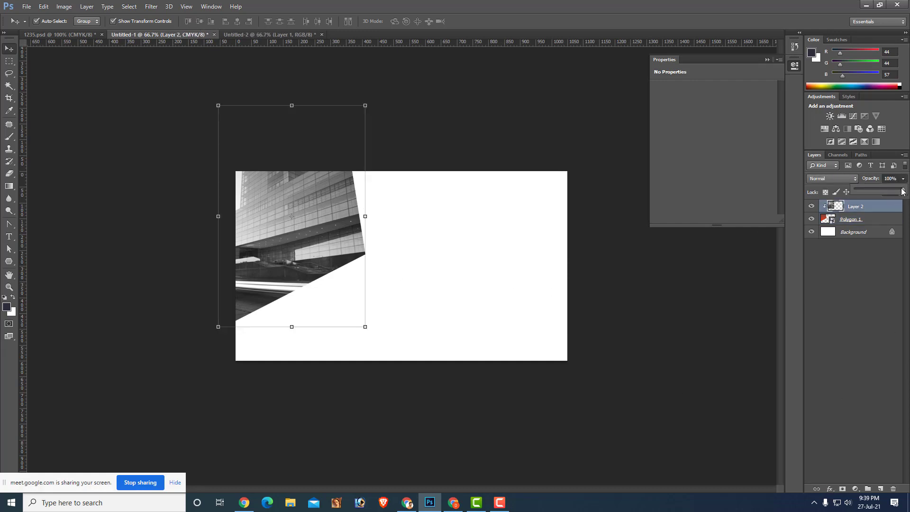
left_click_drag(903, 188, 887, 191)
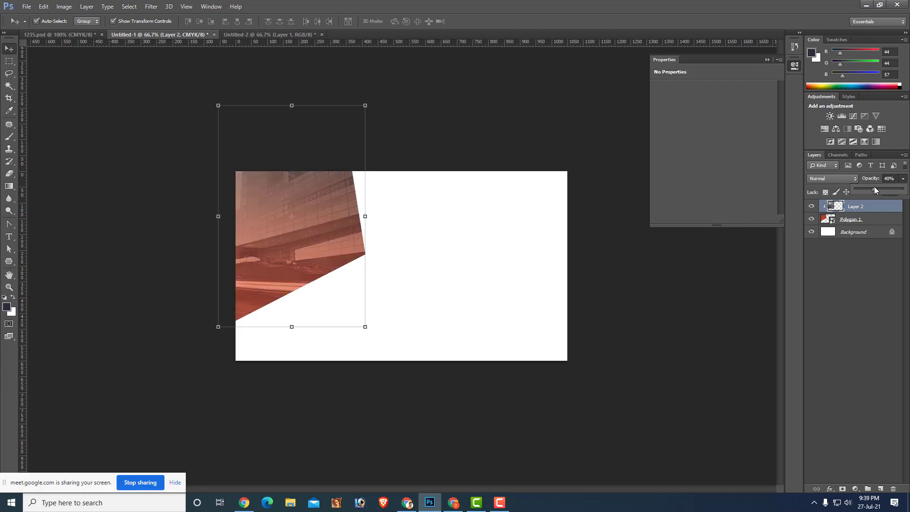
left_click(679, 344)
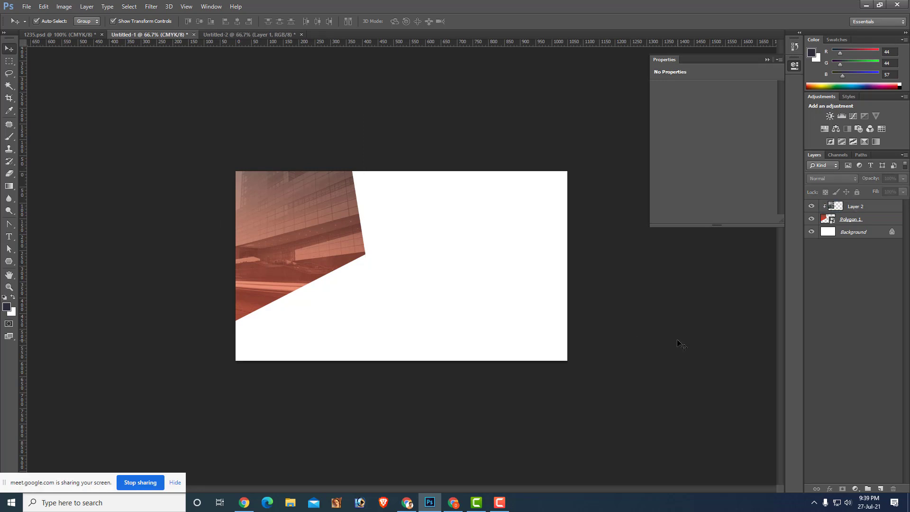
key("ctrl+plus")
key("ctrl+plus")
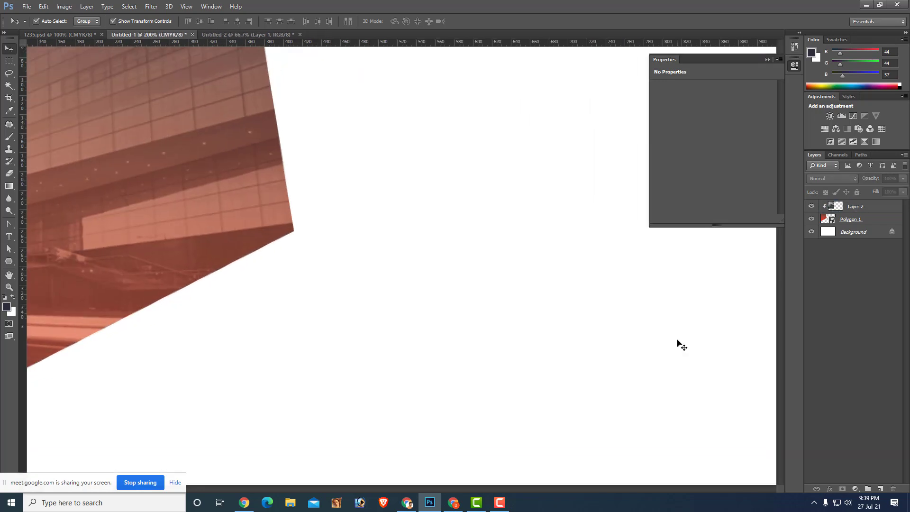
key("ctrl+minus")
key("ctrl+minus")
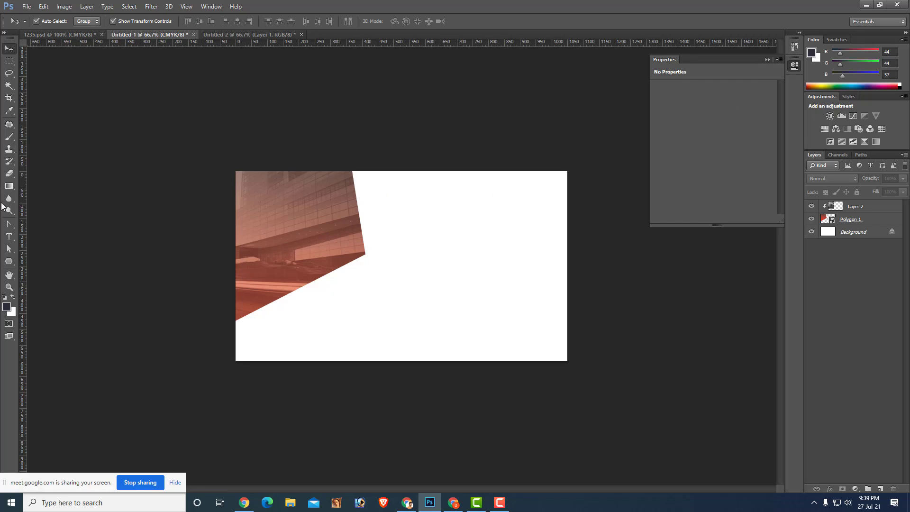
Type a bold Lato name heading on the photo in the card's upper left.
left_click(9, 236)
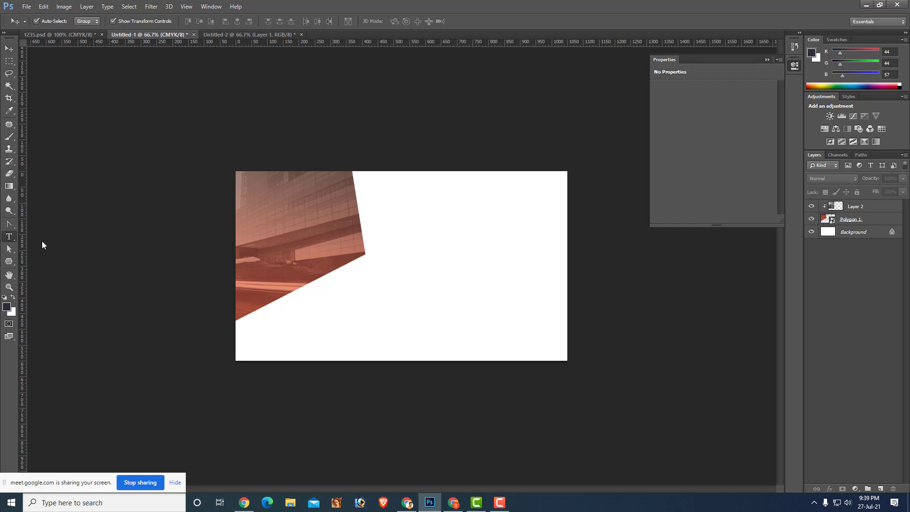
left_click(274, 218)
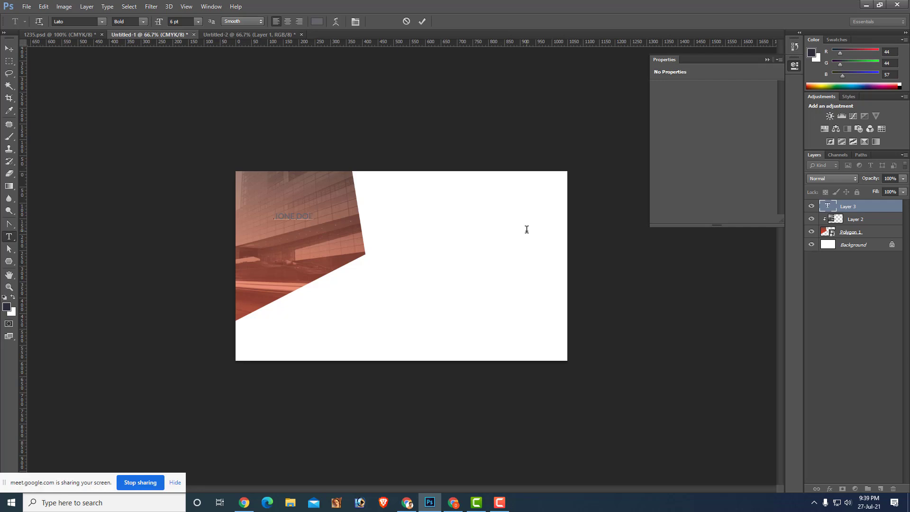
left_click(9, 48)
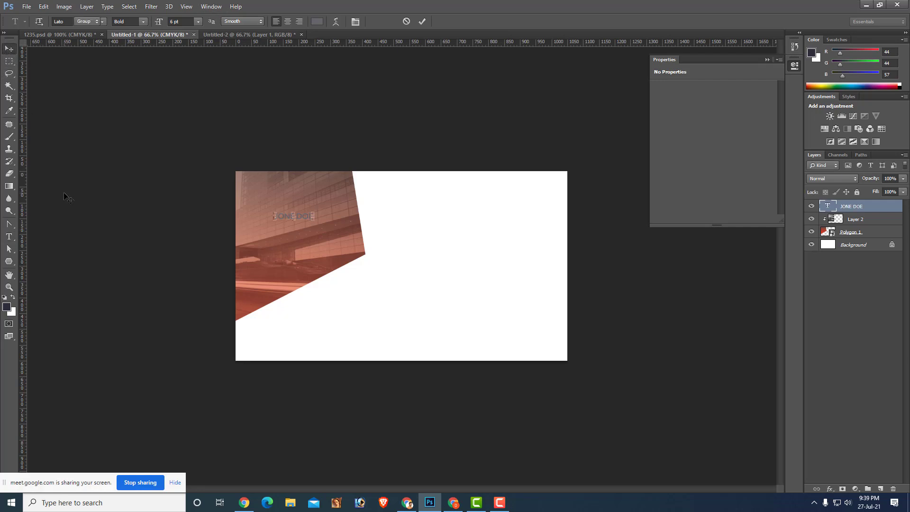
left_click(8, 237)
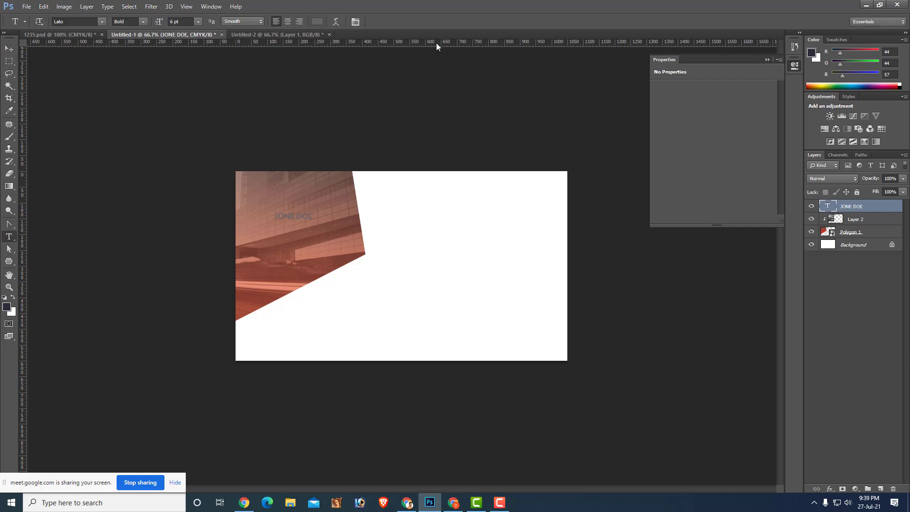
double_click(827, 207)
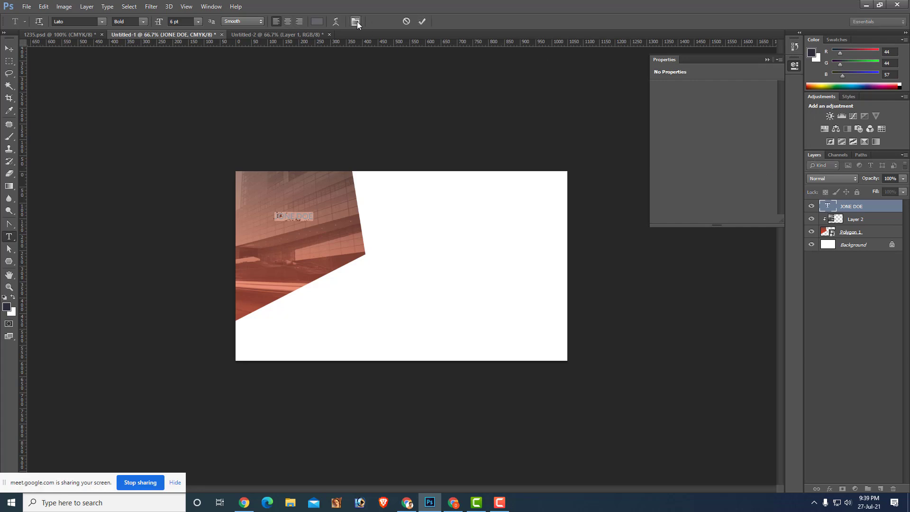
Make the name text white and enlarge it to about 172%.
left_click(318, 21)
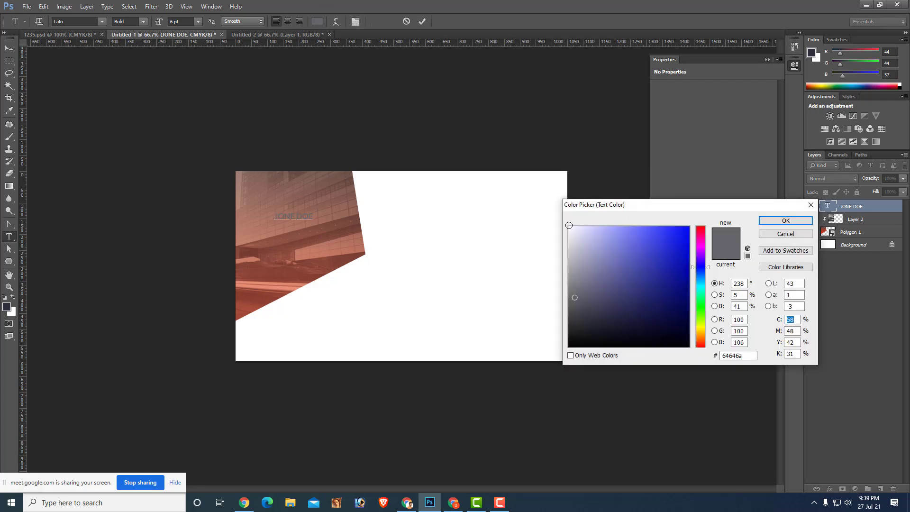
left_click(569, 227)
left_click(785, 220)
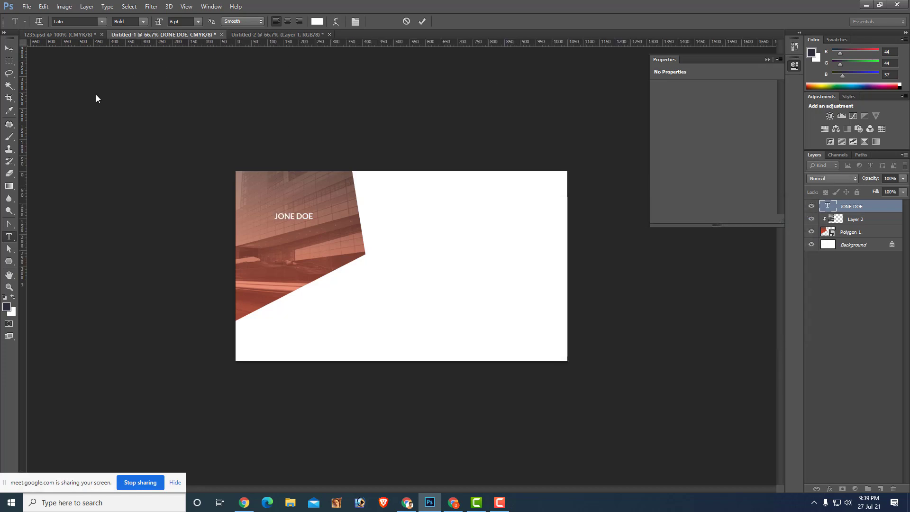
left_click(9, 48)
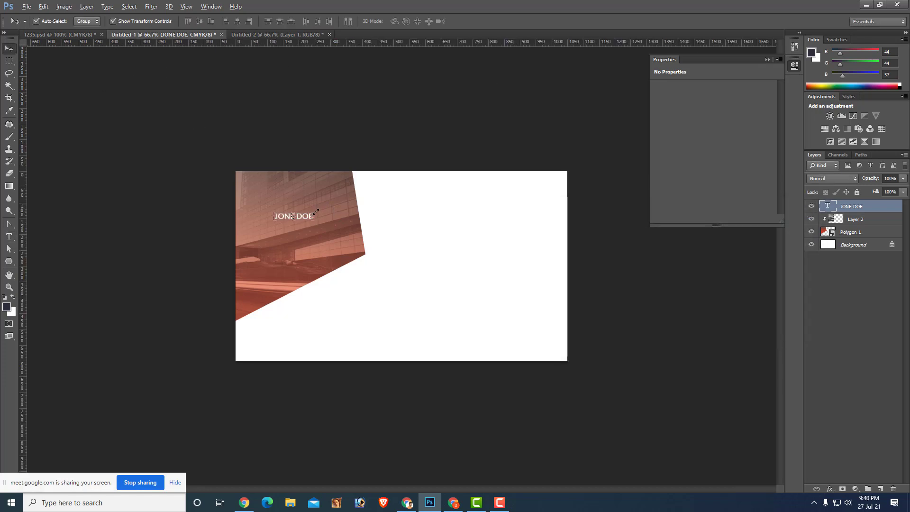
mouse_move(315, 211)
left_mouse_down()
mouse_move(333, 201)
mouse_move(309, 232)
left_mouse_up()
key("Return")
left_click(693, 267)
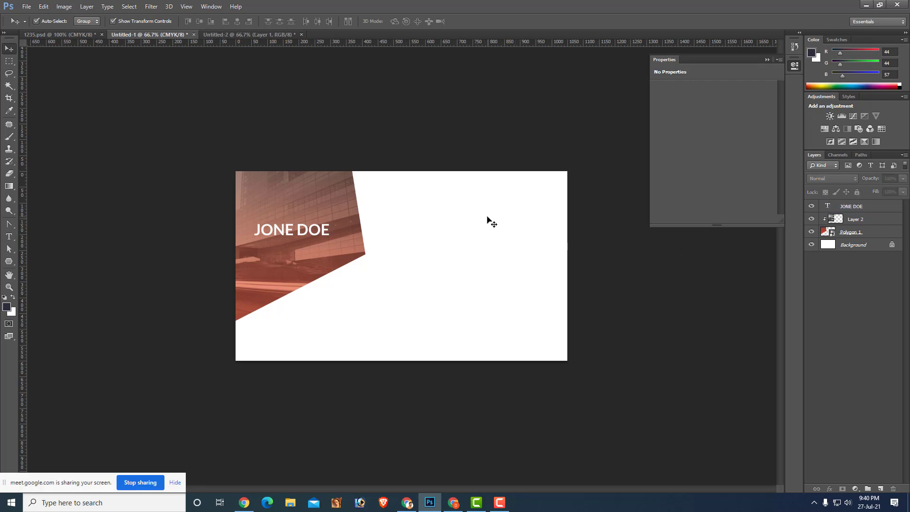
key("ctrl+minus")
key("ctrl+minus")
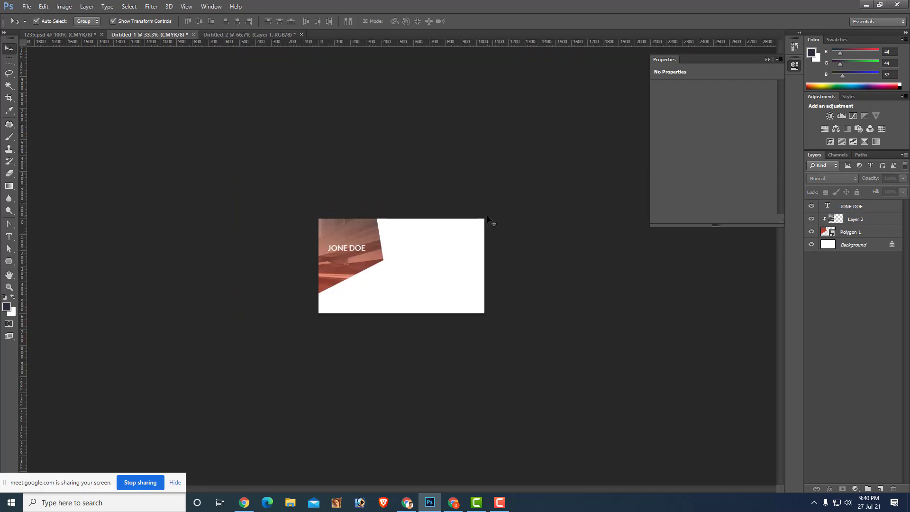
key("ctrl+plus")
key("ctrl+plus")
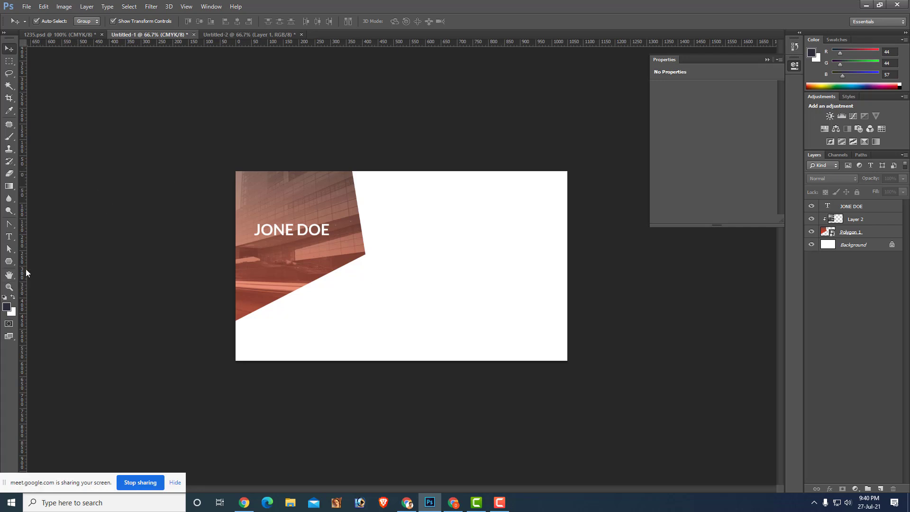
left_click_drag(338, 196, 354, 241)
left_click(516, 256)
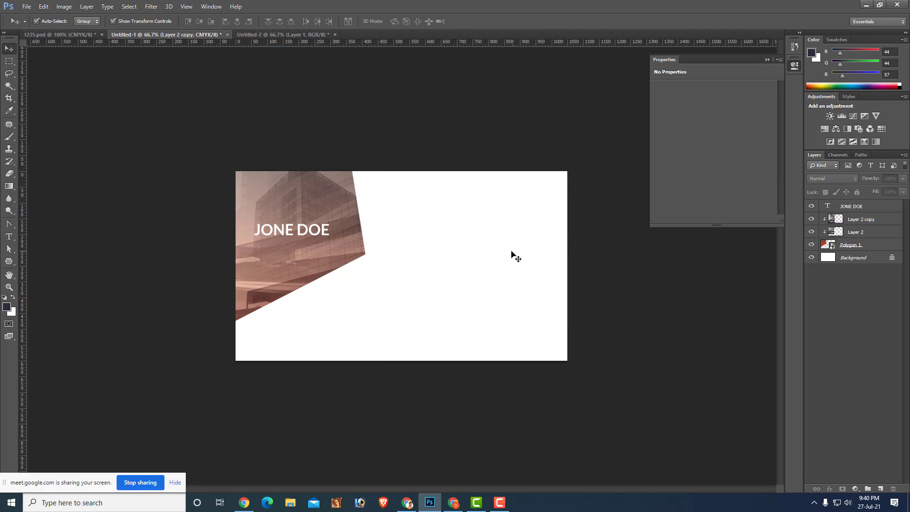
key("ctrl+alt+z")
key("ctrl+alt+z")
key("ctrl+alt+z")
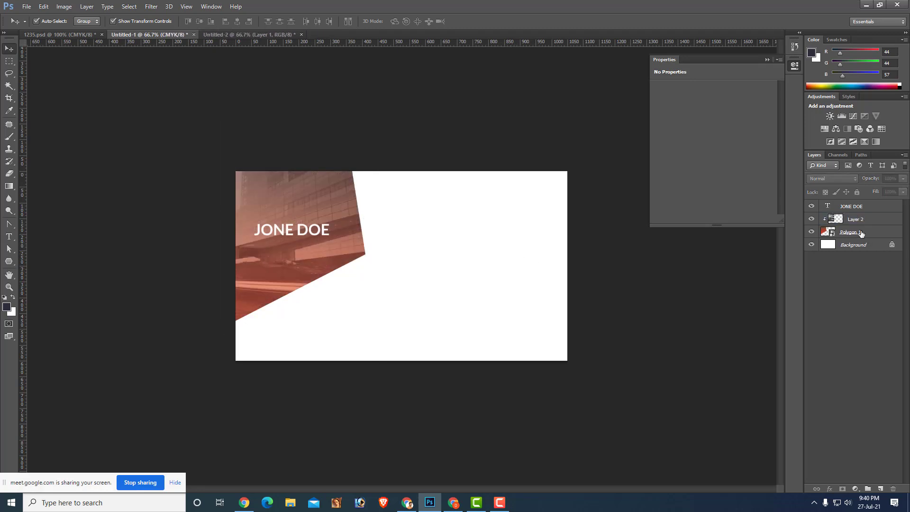
left_click(861, 233)
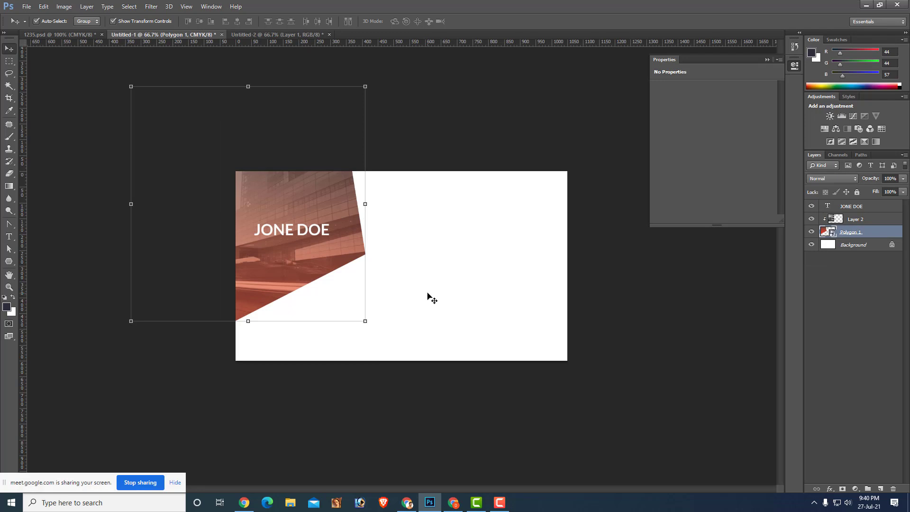
Duplicate Polygon 1, then nudge the original down and enlarge it.
key("ctrl+j")
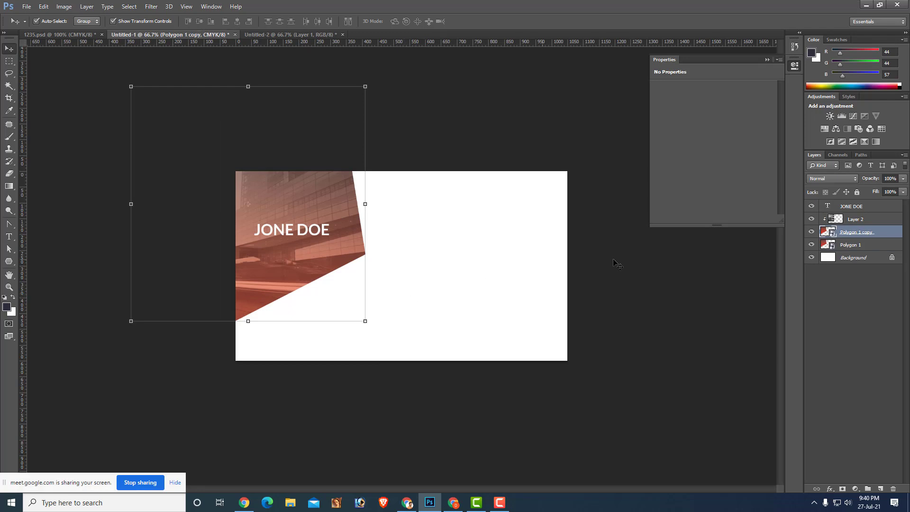
left_click(839, 246)
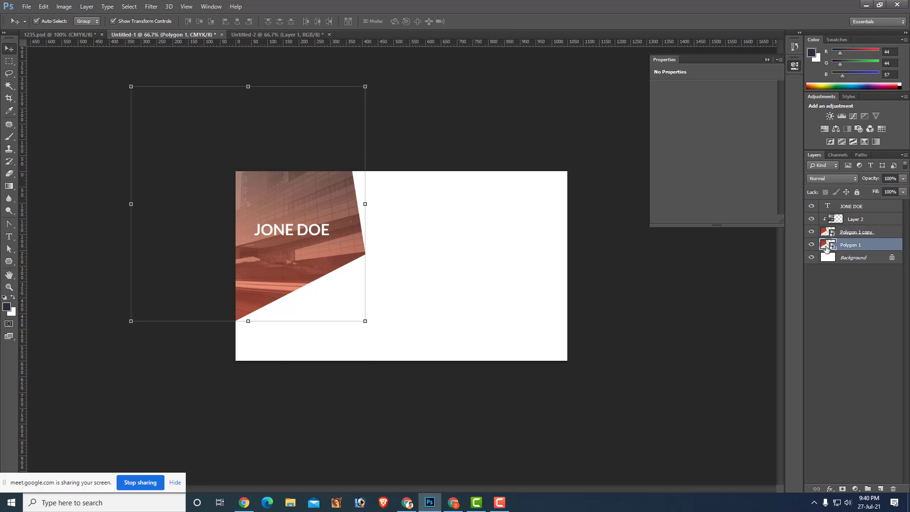
key("shift+Down")
key("shift+Down")
key("shift+Down")
key("shift+Down")
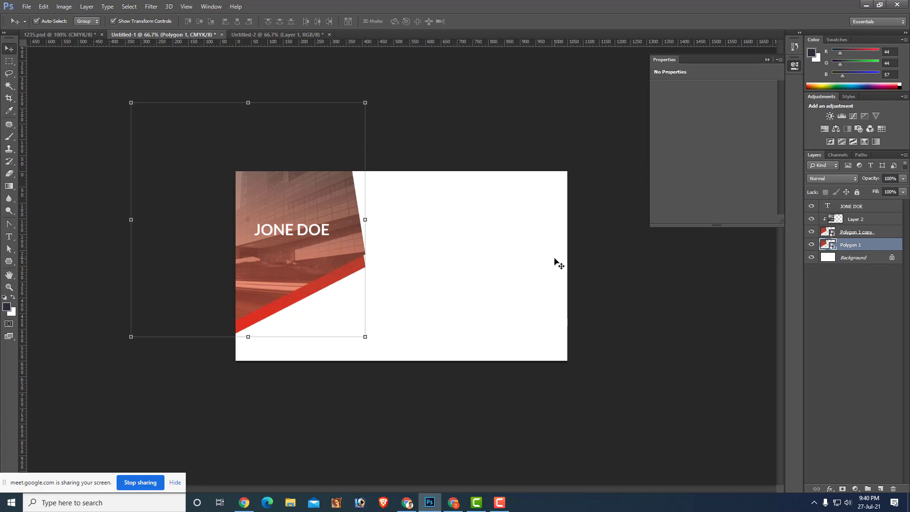
key("shift+Down")
key("shift+Down")
key("shift+Down")
key("shift+Down")
key("shift+Down")
key("shift+Down")
key("shift+Down")
key("shift+Down")
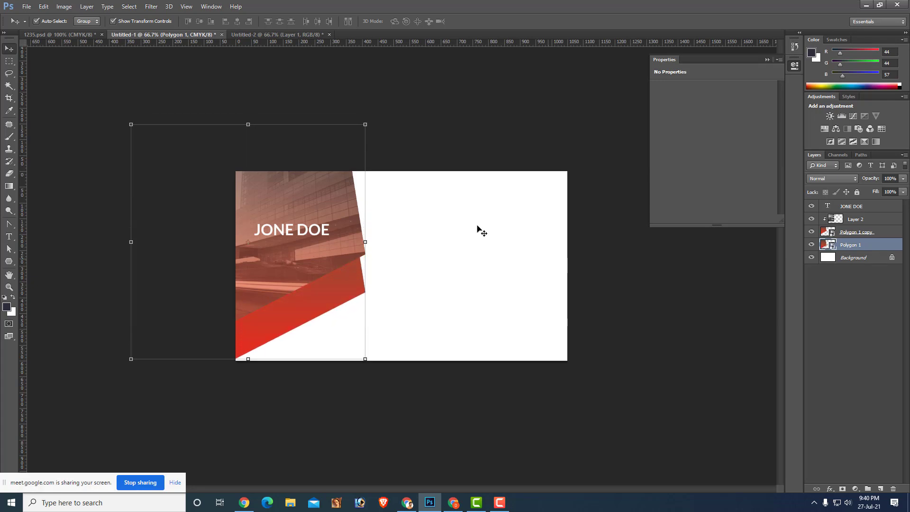
left_click_drag(365, 123, 400, 90)
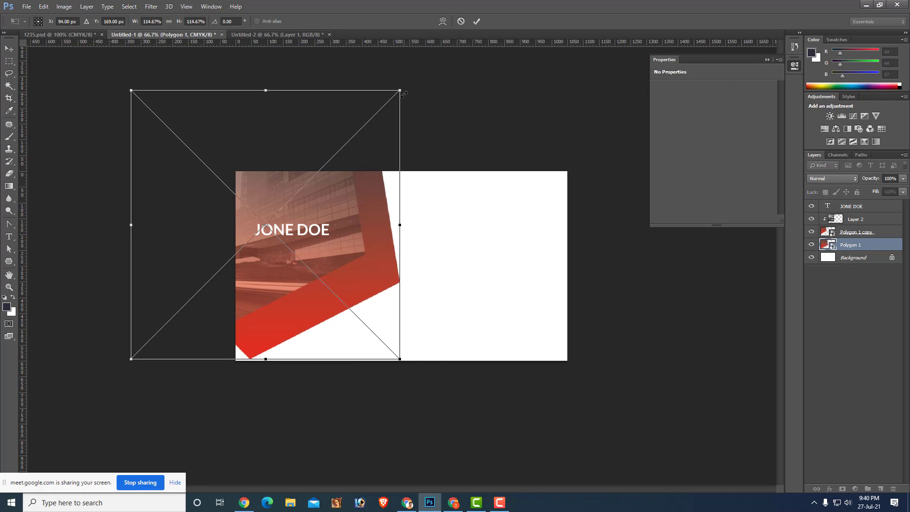
key("Return")
Try rotating the red polygon about 22.6°, then cancel and undo to its earlier shape.
left_click_drag(350, 296, 334, 298)
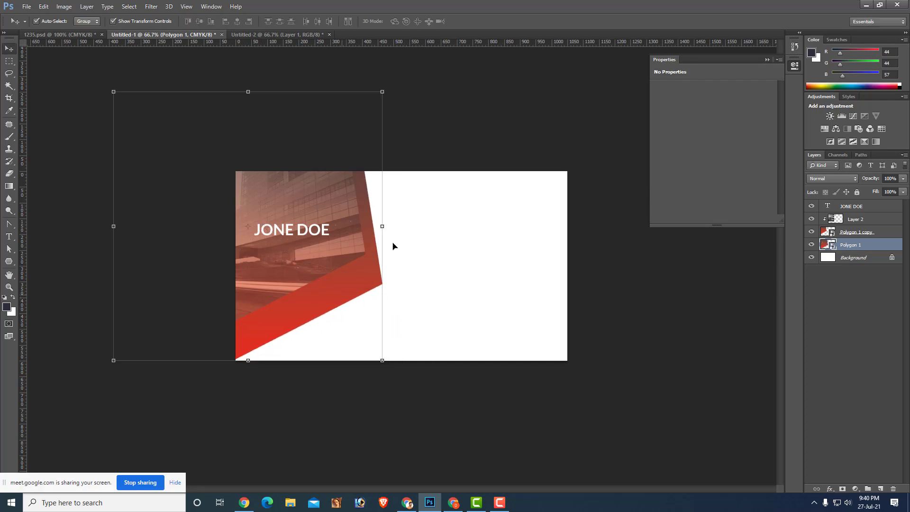
left_click_drag(393, 86, 407, 107)
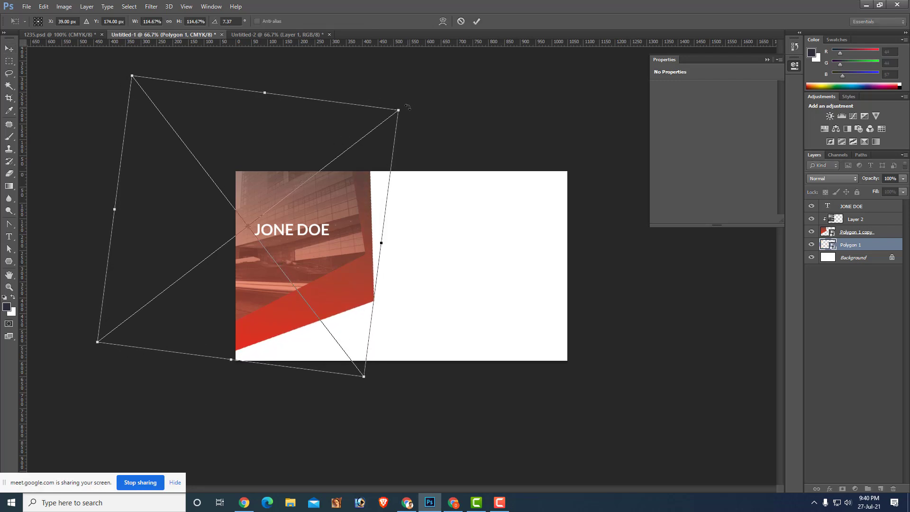
mouse_move(408, 107)
left_mouse_down()
mouse_move(412, 162)
mouse_move(423, 154)
left_mouse_up()
key("Escape")
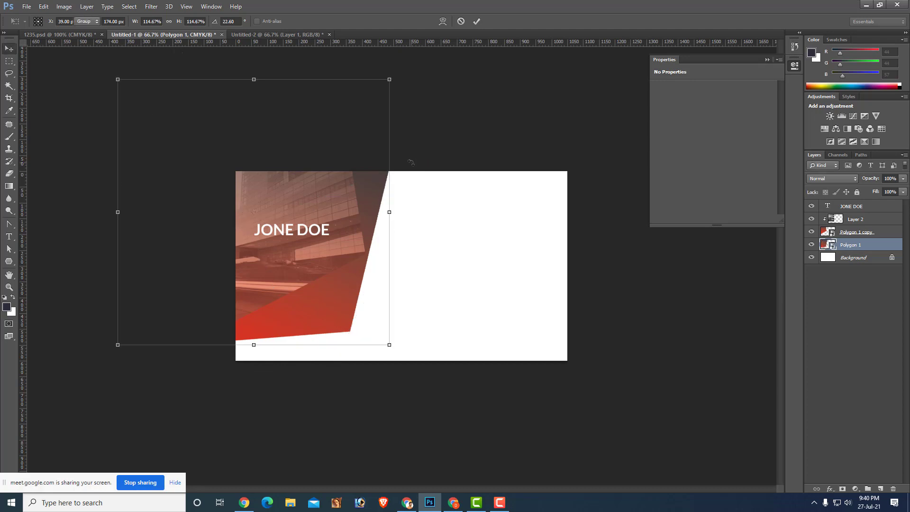
left_click_drag(393, 88, 415, 62)
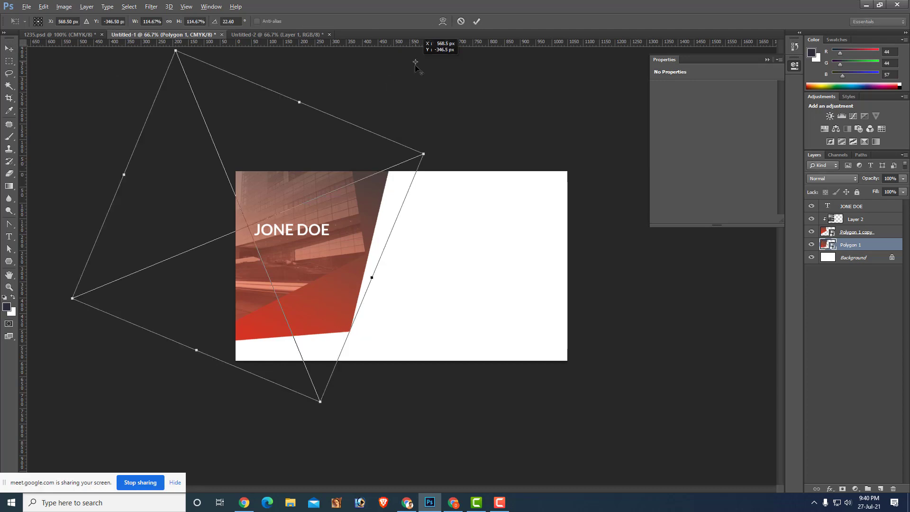
mouse_move(423, 154)
left_mouse_down()
mouse_move(426, 168)
mouse_move(432, 162)
left_mouse_up()
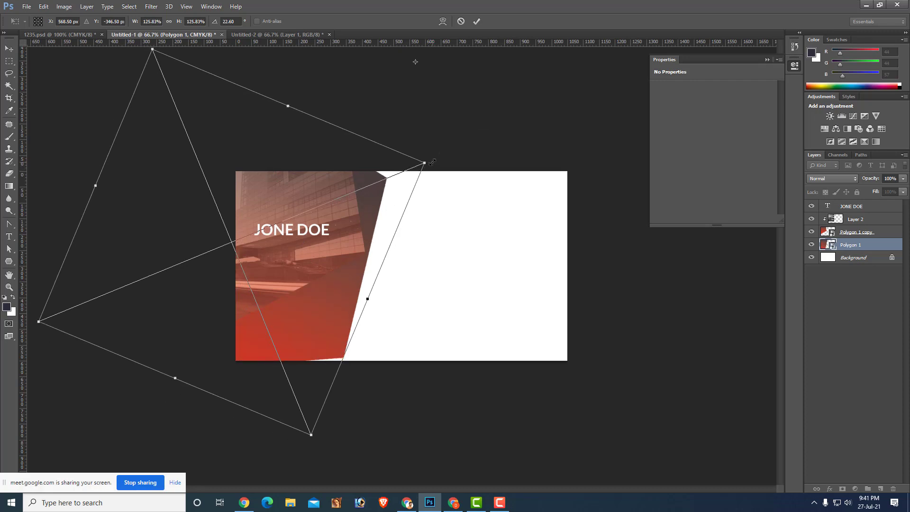
key("Escape")
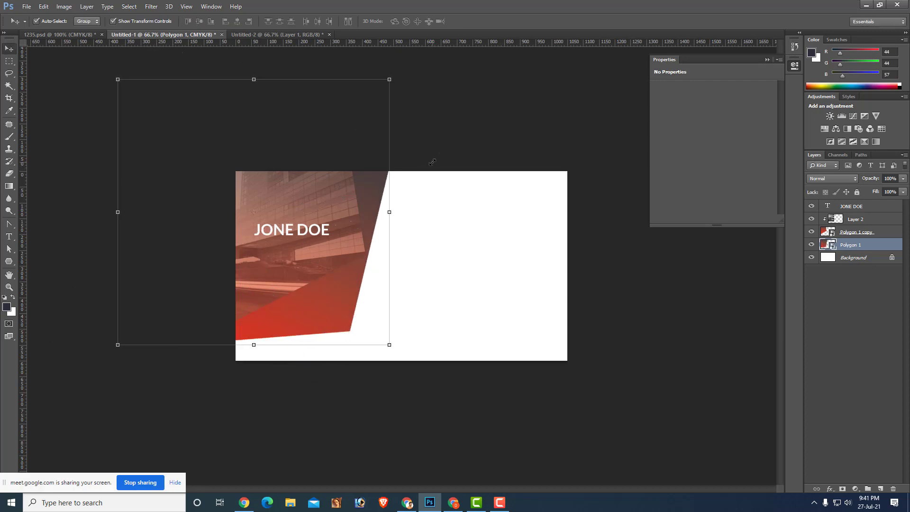
key("ctrl+z")
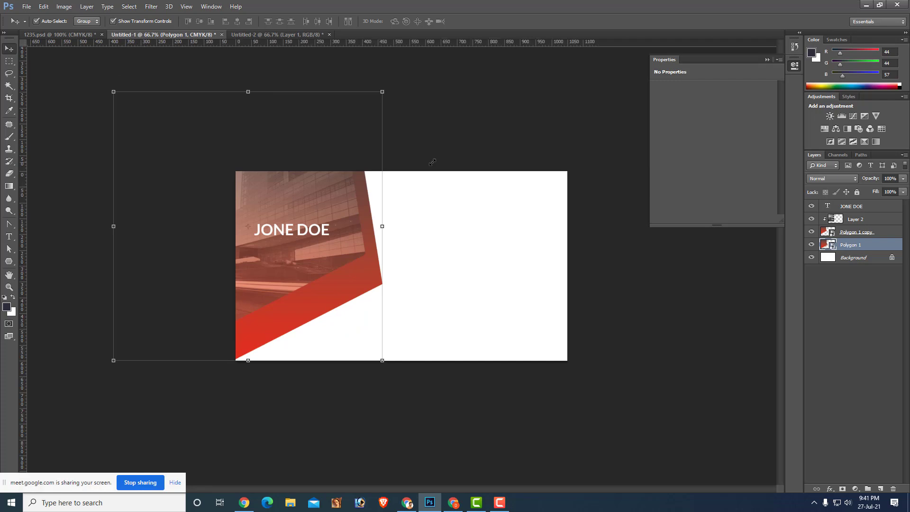
Enlarge the red polygon up and right into a wide diagonal band, then paste the building photo.
left_click_drag(383, 89, 395, 76)
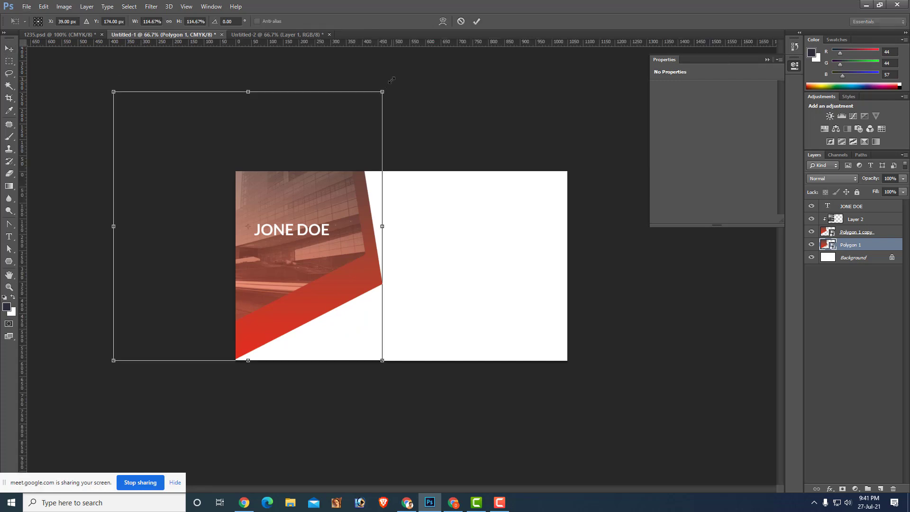
key("Return")
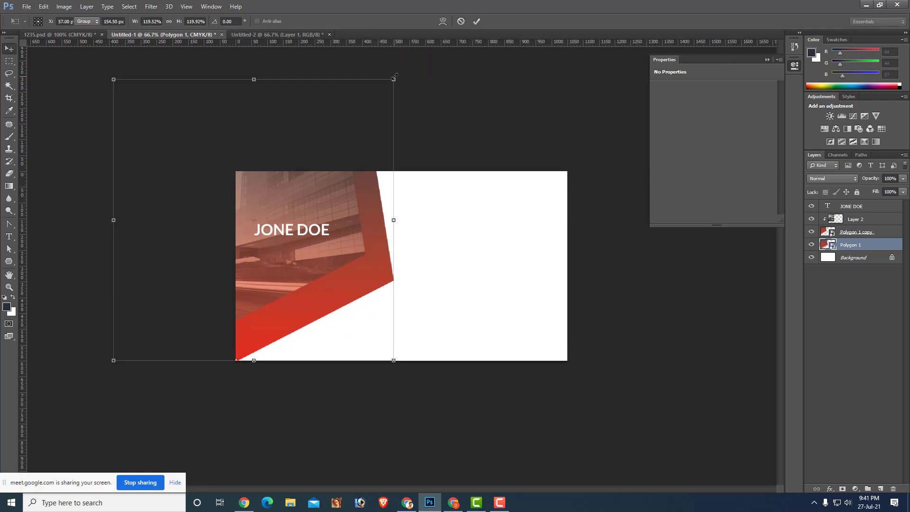
left_click_drag(361, 283, 363, 280)
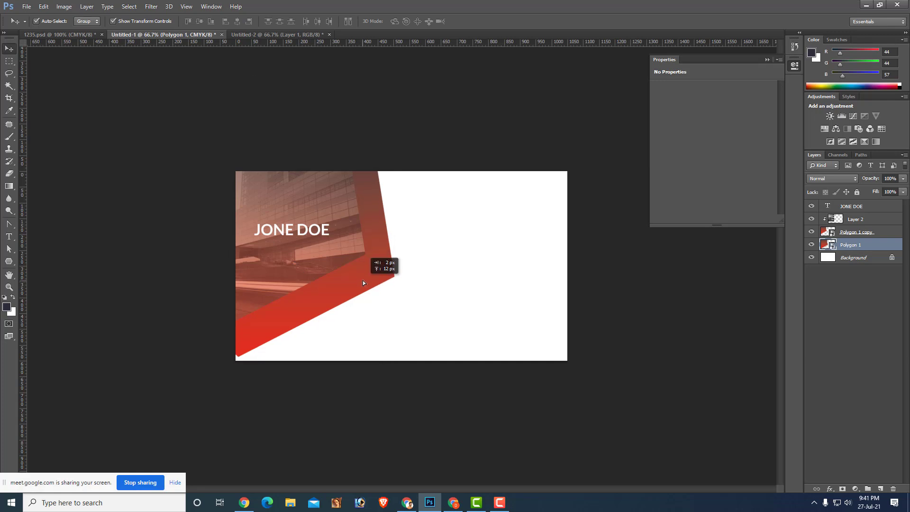
key("ctrl+t")
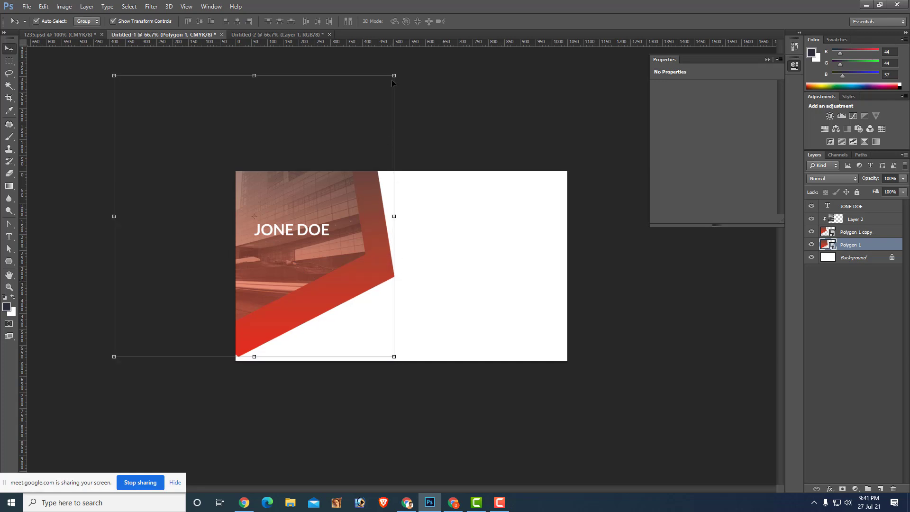
left_click_drag(394, 75, 409, 57)
key("Return")
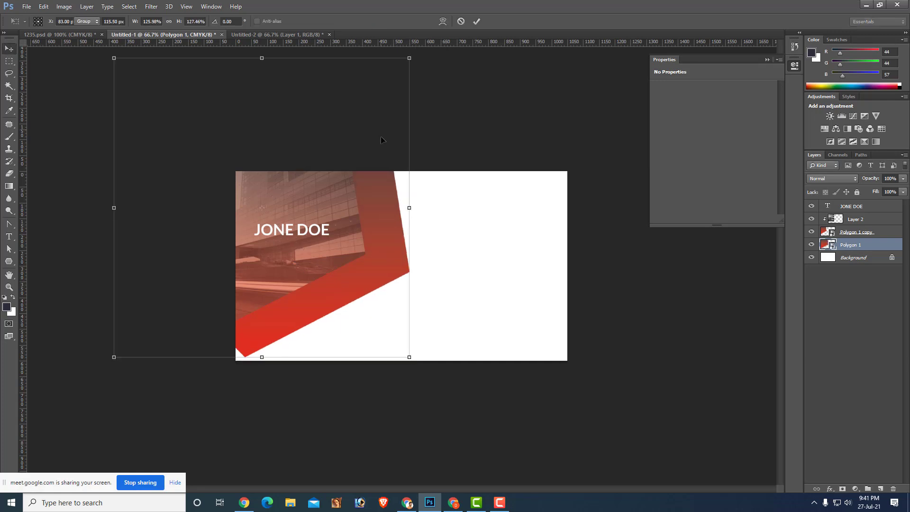
left_click_drag(373, 231, 370, 237)
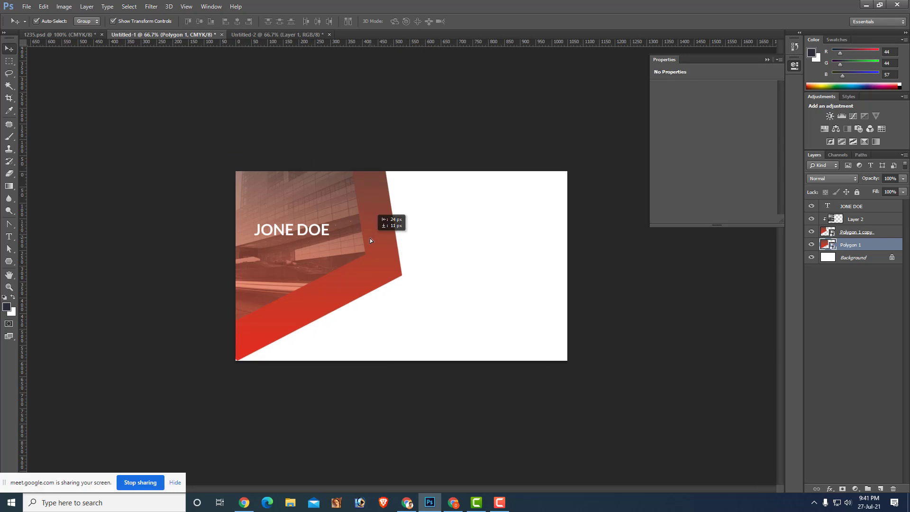
key("ctrl+t")
key("Return")
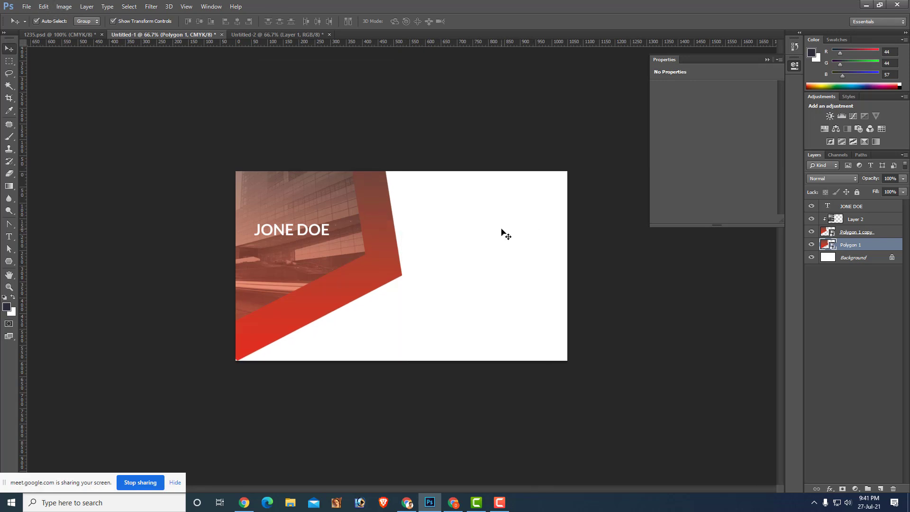
key("ctrl+v")
Move the pasted Layer 3 photo right so the name heading stays partly visible.
left_click_drag(442, 303, 389, 276)
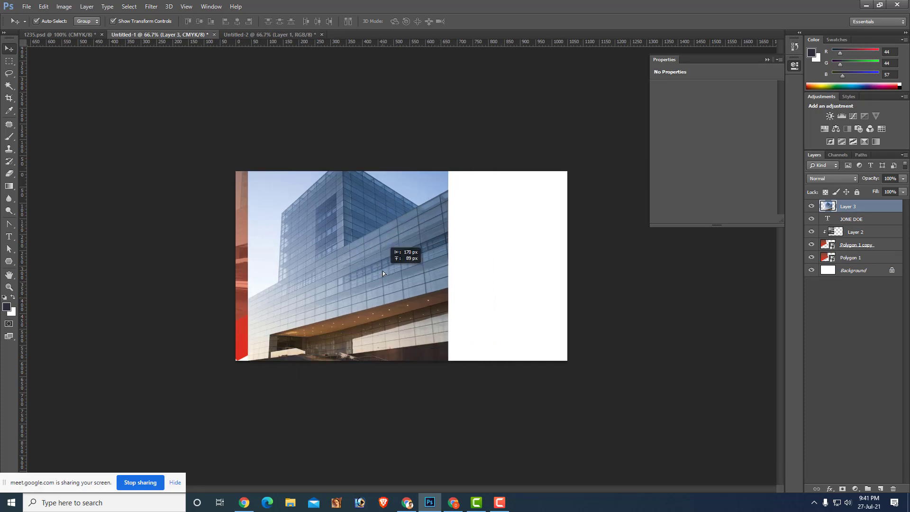
left_click_drag(386, 309, 451, 278)
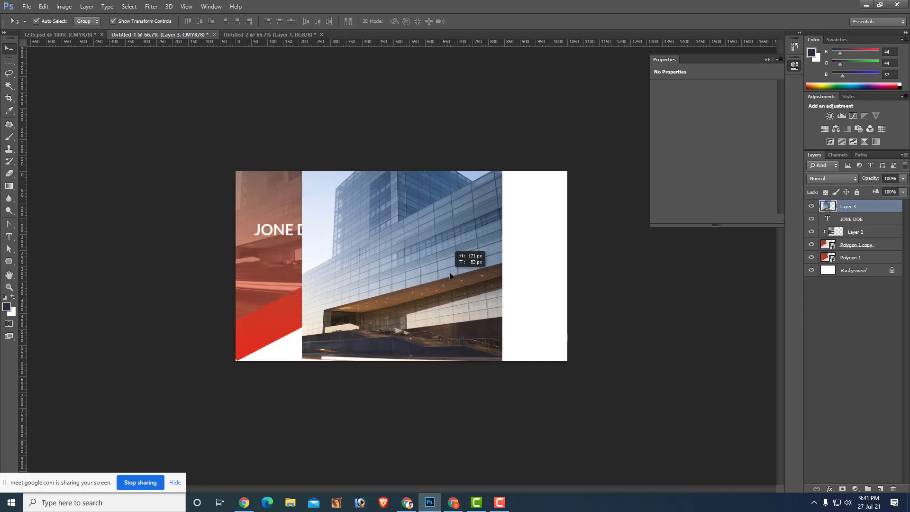
left_click(64, 6)
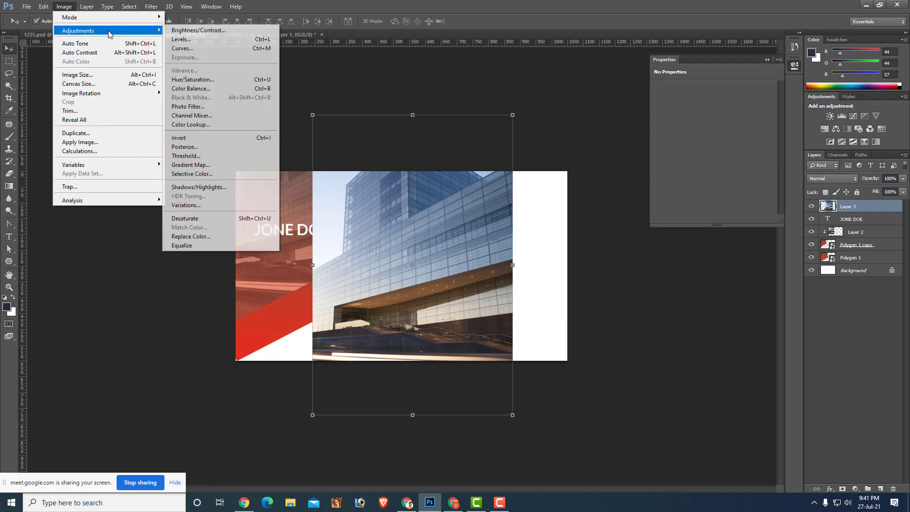
mouse_move(78, 30)
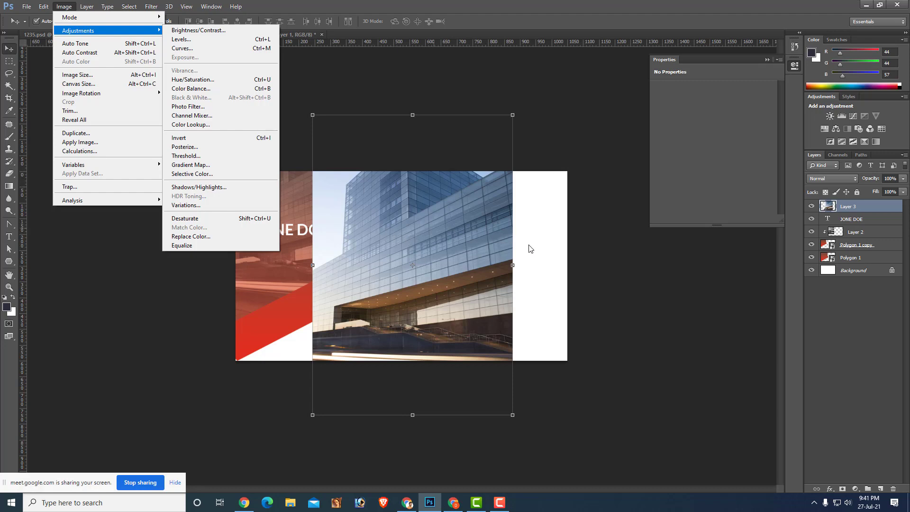
Try a strong yellow midtone shift in Color Balance, then cancel without applying.
left_click(227, 89)
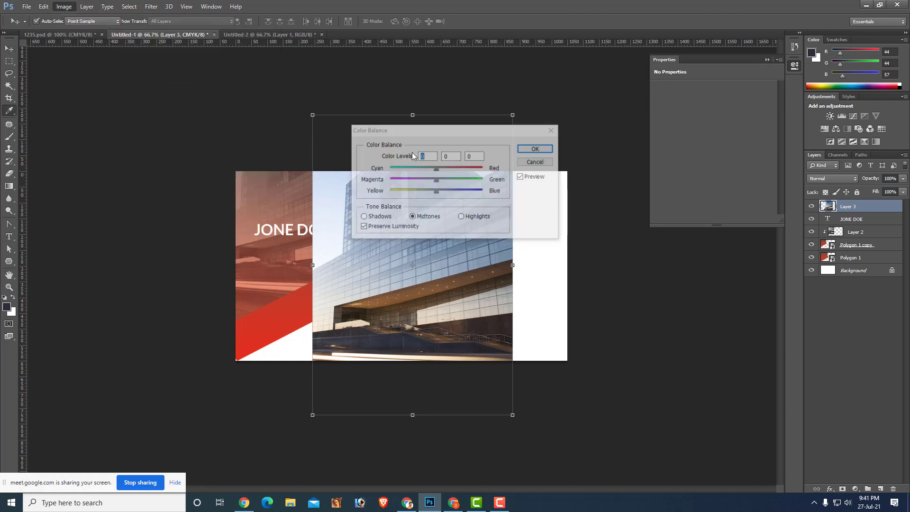
left_click_drag(480, 136, 636, 169)
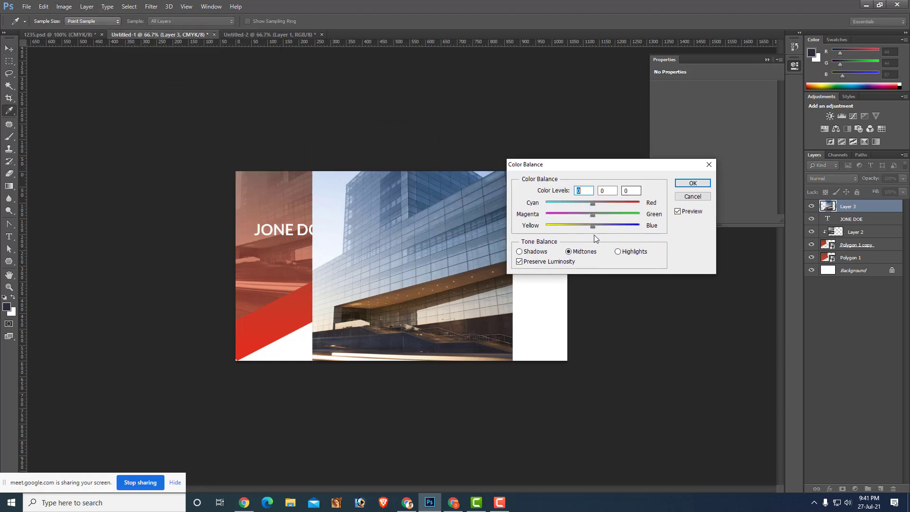
mouse_move(593, 226)
left_mouse_down()
mouse_move(546, 226)
mouse_move(545, 203)
mouse_move(616, 225)
mouse_move(548, 225)
left_mouse_up()
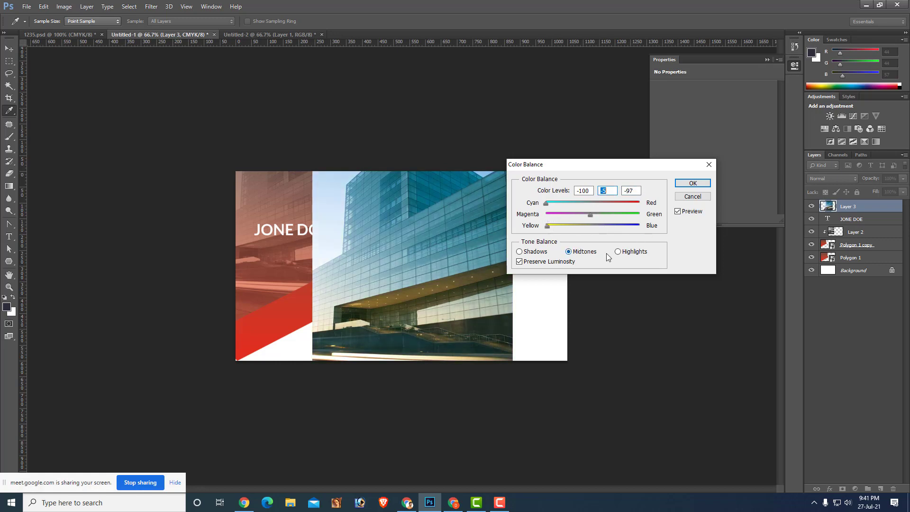
left_click(520, 252)
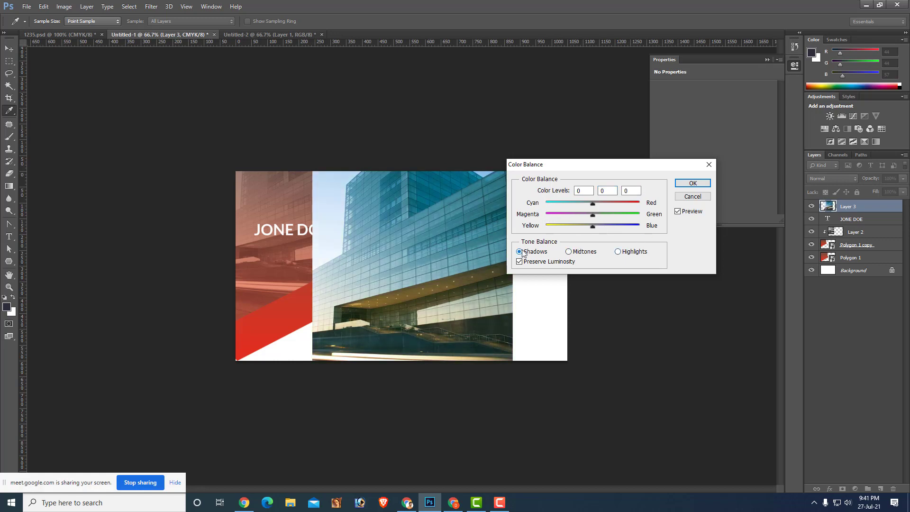
left_click(702, 196)
Delete the pasted photo and drag Untitled-2's black-and-white building photo into Untitled-1.
key("v")
left_click(461, 282)
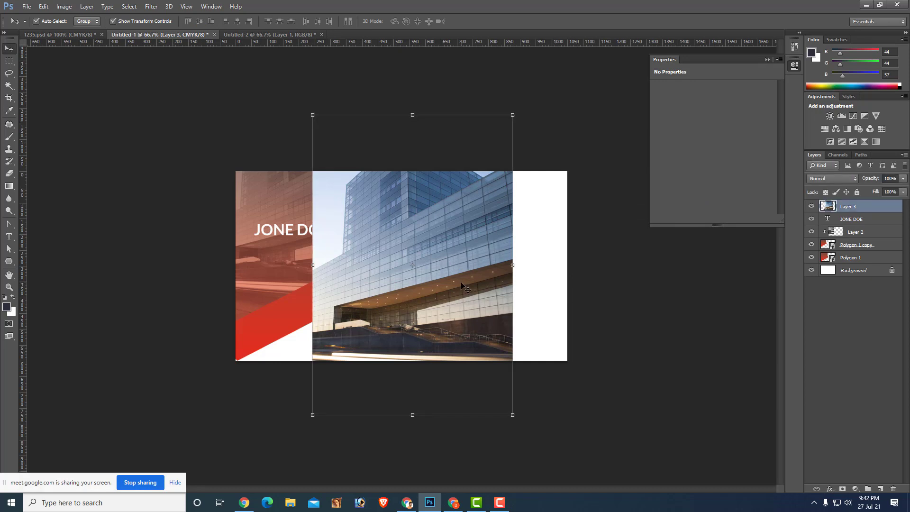
key("Delete")
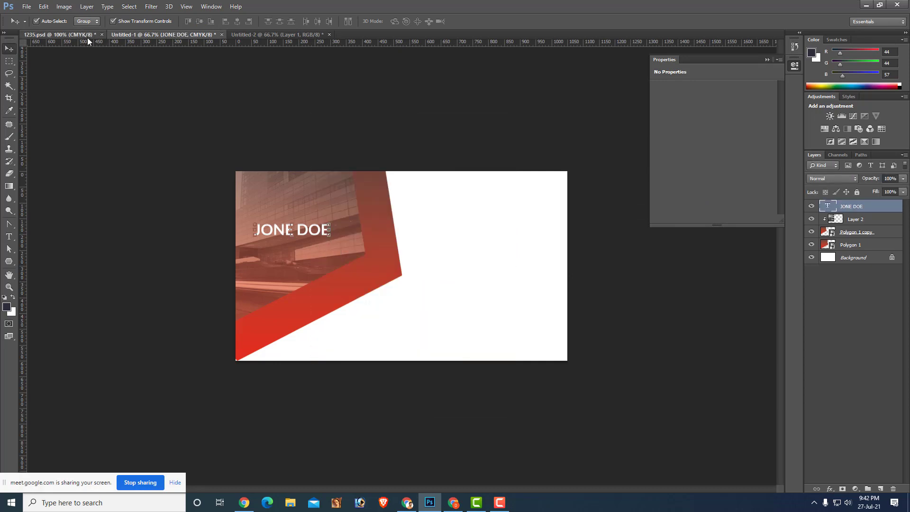
left_click(262, 36)
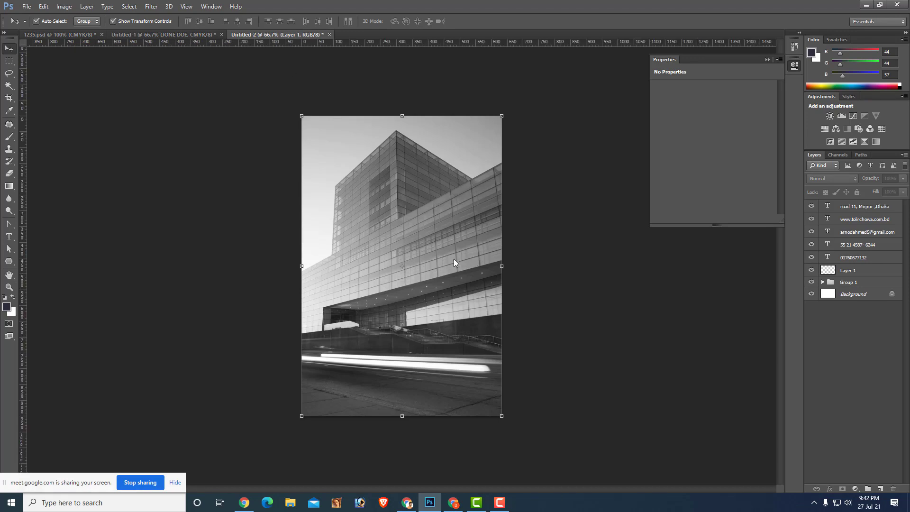
left_click_drag(453, 259, 144, 36)
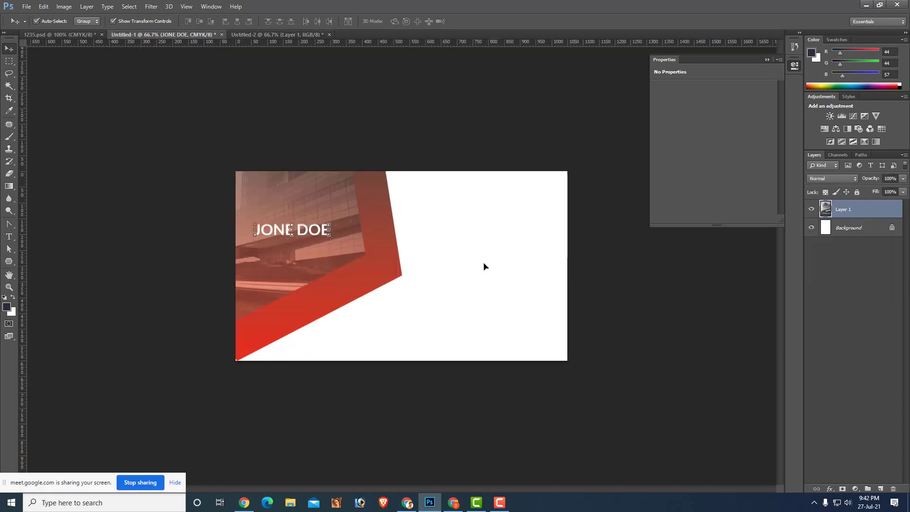
mouse_move(144, 36)
left_mouse_down()
mouse_move(486, 266)
mouse_move(368, 290)
left_mouse_up()
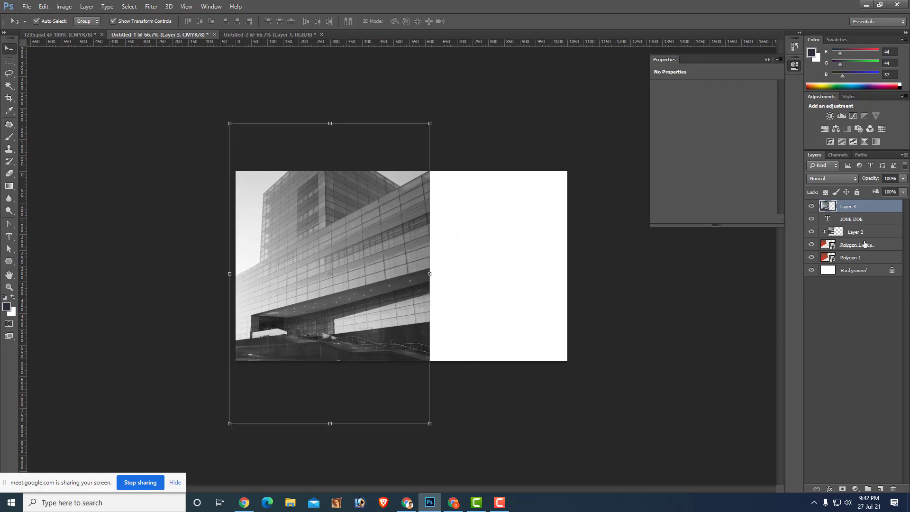
Move Polygon 1 just below the photo and clip the photo to it.
left_click(860, 258)
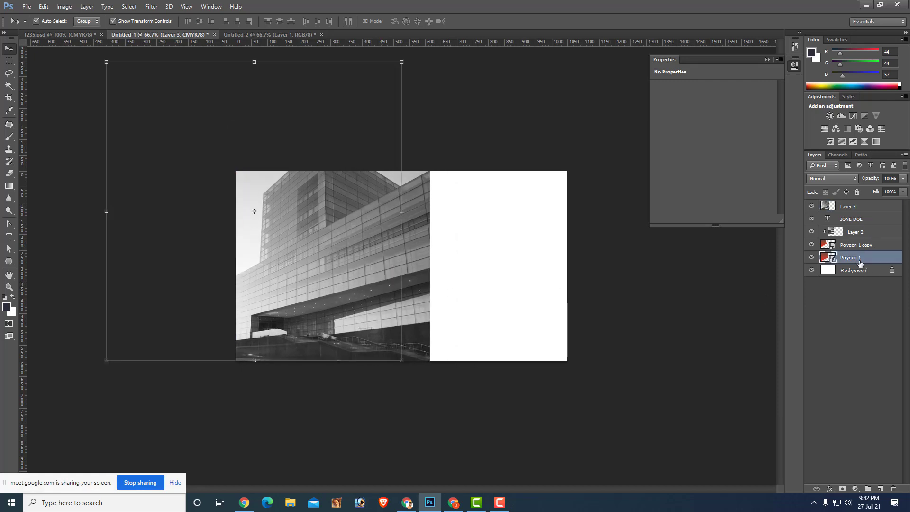
left_click_drag(860, 258, 854, 216)
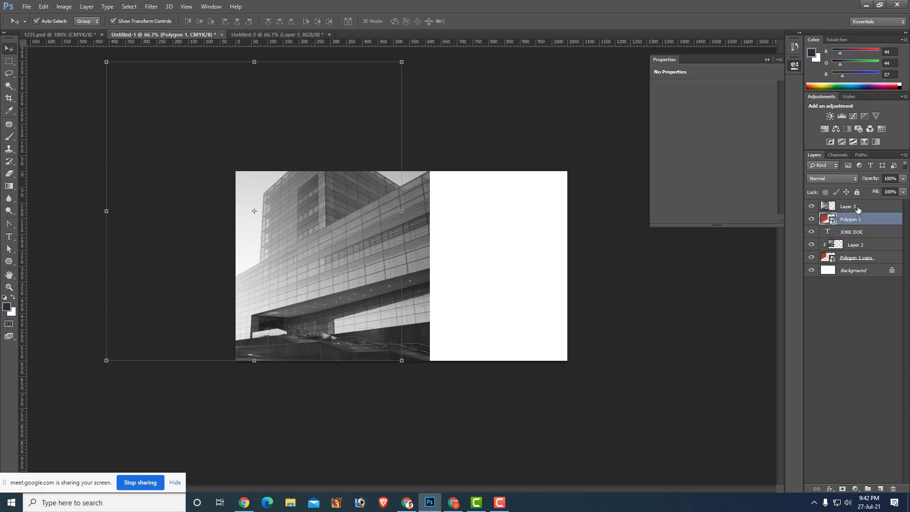
left_click(858, 207, "shift")
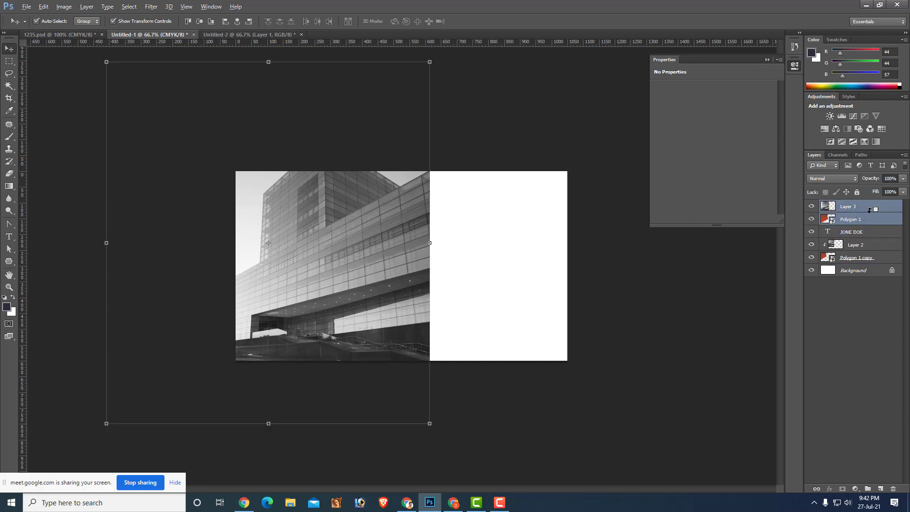
left_click(870, 211, "alt")
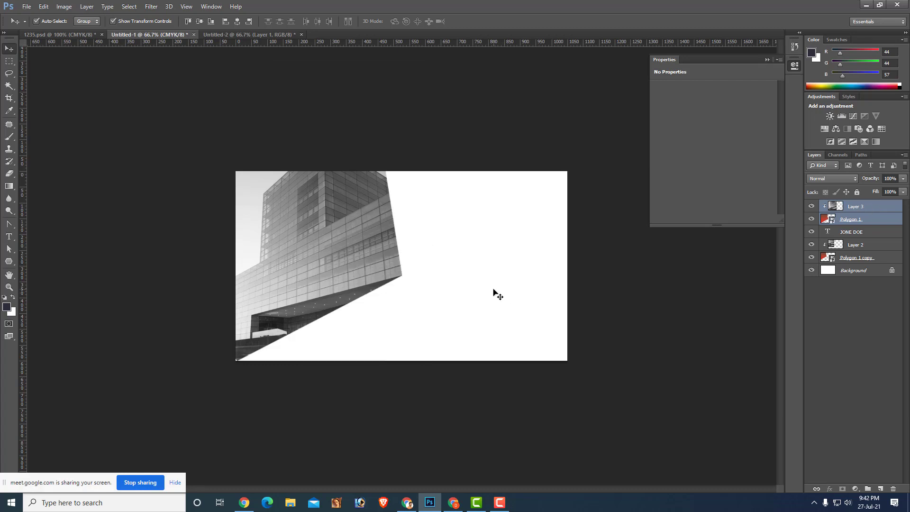
left_click(379, 272)
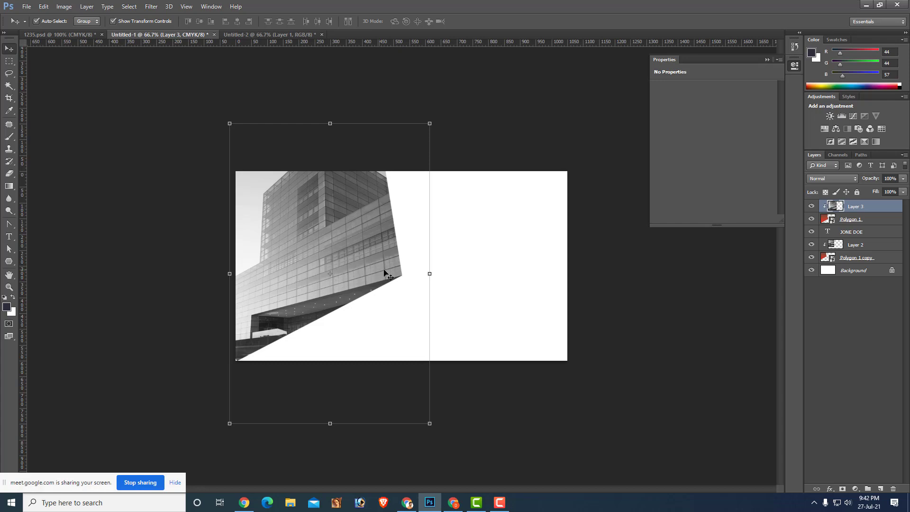
left_click(865, 221, "shift")
left_click(611, 283)
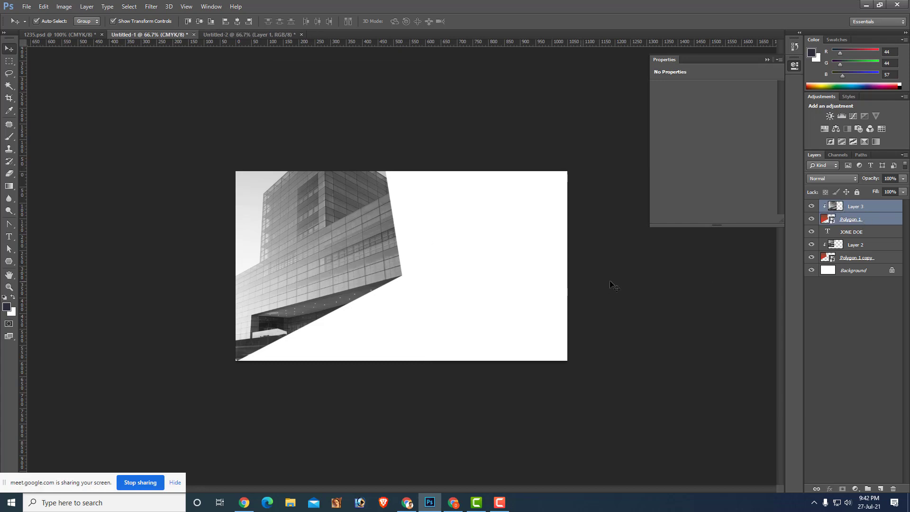
left_click(864, 209)
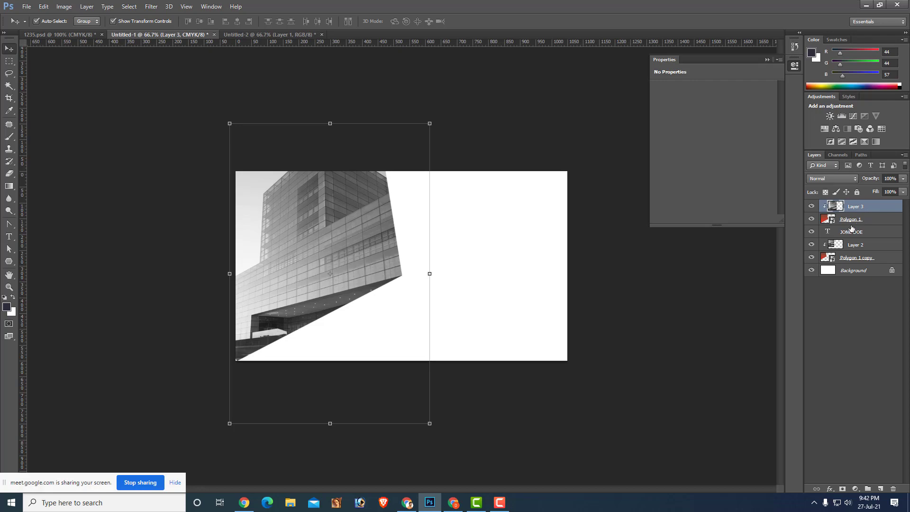
Move Layer 3 above Background, then step back through history to the earlier red design.
key("ctrl+shift+bracketleft")
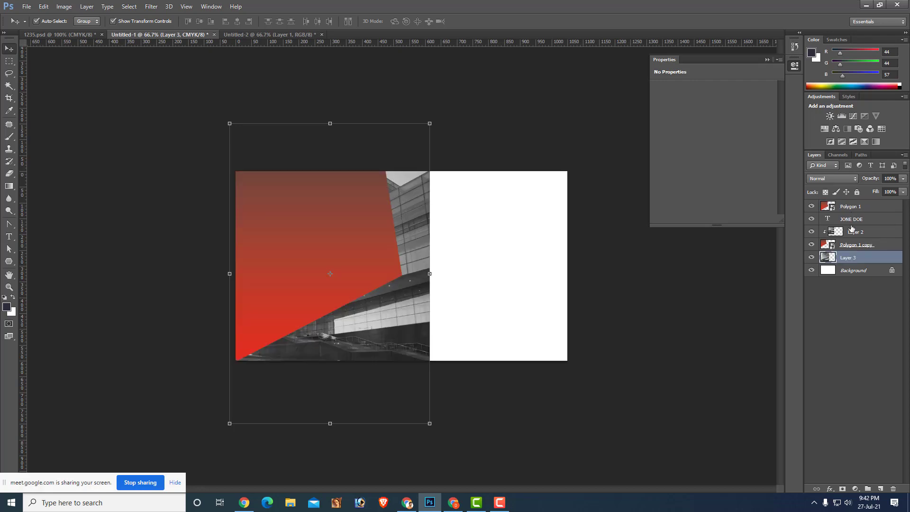
key("ctrl+z")
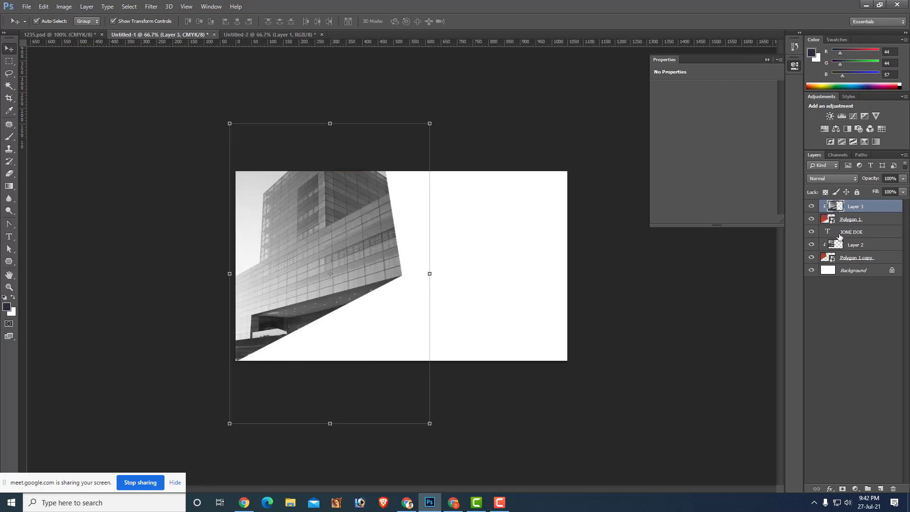
left_click(522, 284)
left_click(396, 263)
key("ctrl+shift+bracketleft")
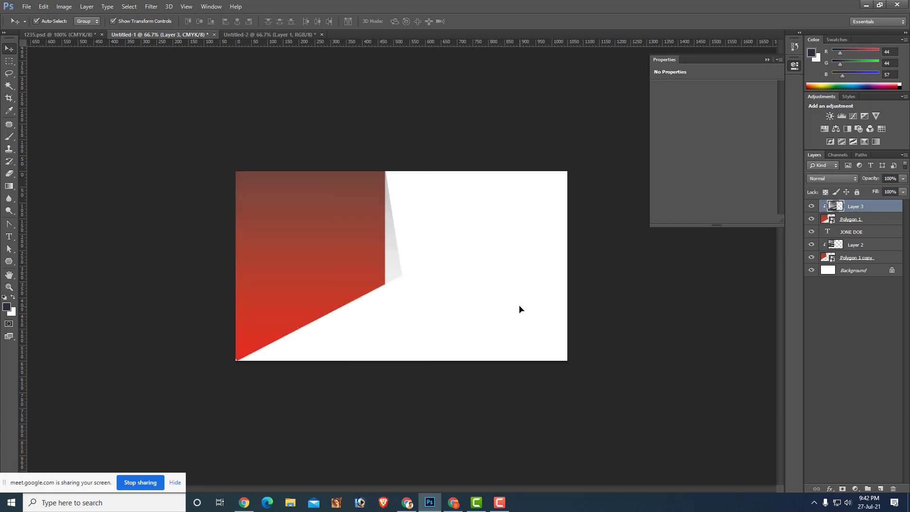
key("ctrl+z")
key("ctrl+alt+z")
key("ctrl+alt+z")
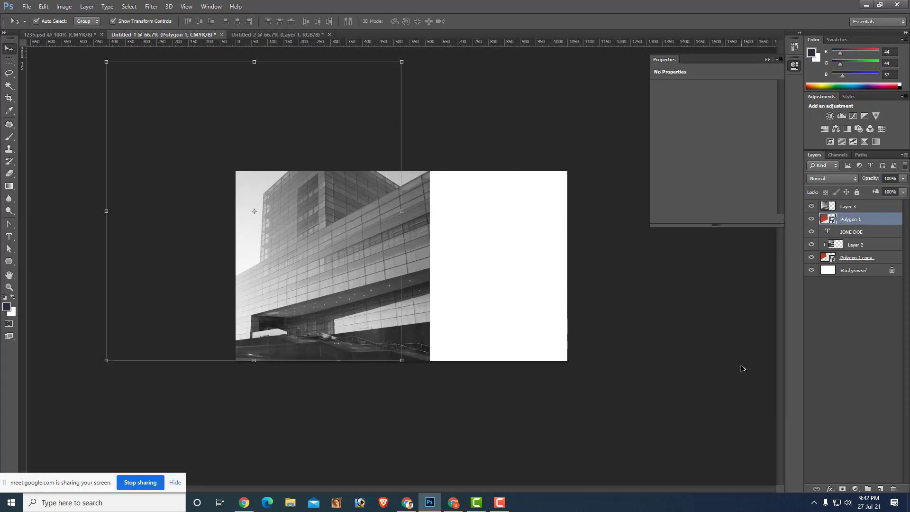
key("ctrl+alt+z")
key("ctrl+alt+z")
key("ctrl+alt+z")
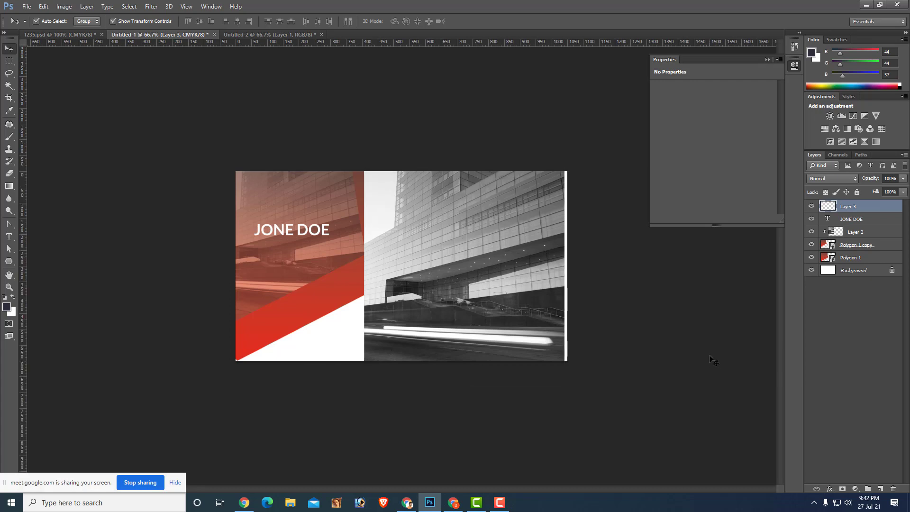
key("ctrl+alt+z")
key("ctrl+alt+z")
Shift the red band, move Polygon 1 to the top, and slide the photo left over it.
mouse_move(314, 298)
left_mouse_down()
mouse_move(333, 330)
mouse_move(324, 309)
left_mouse_up()
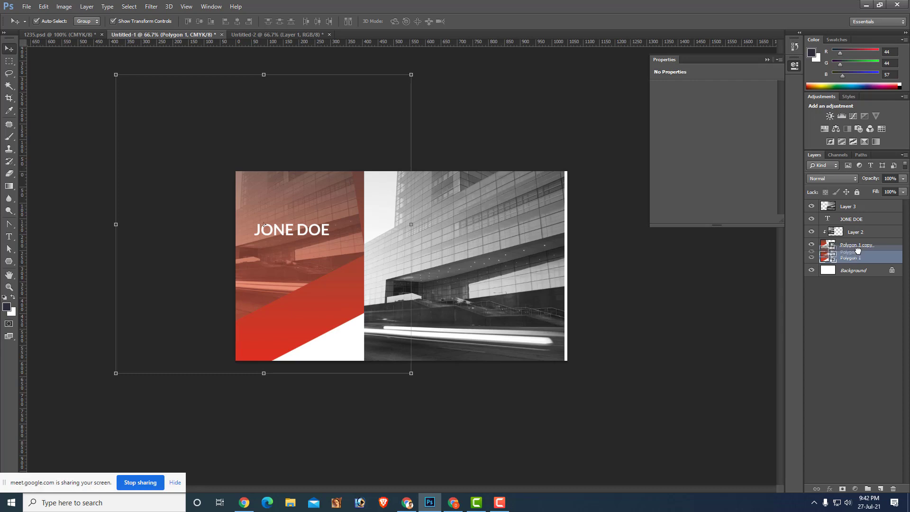
mouse_move(858, 257)
left_mouse_down()
mouse_move(858, 204)
mouse_move(864, 214)
left_mouse_up()
left_click(505, 420)
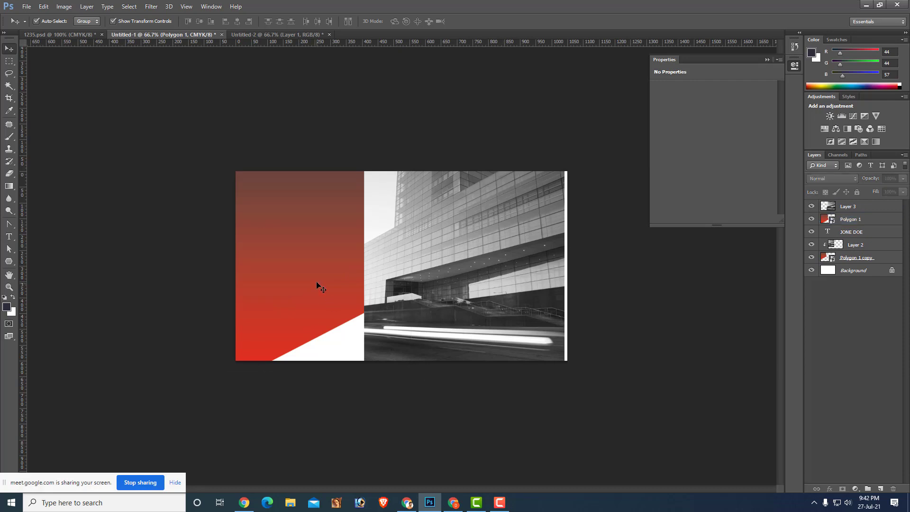
left_click(319, 284)
left_click(549, 303)
left_click_drag(551, 305, 401, 291)
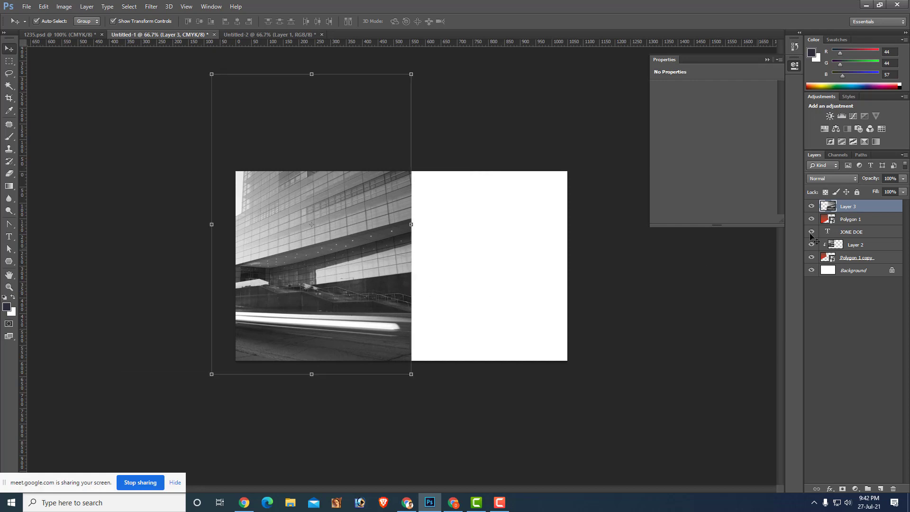
Clip the building photo to Polygon 1 and convert both into one smart object.
left_click(851, 216)
left_click(857, 211, "shift")
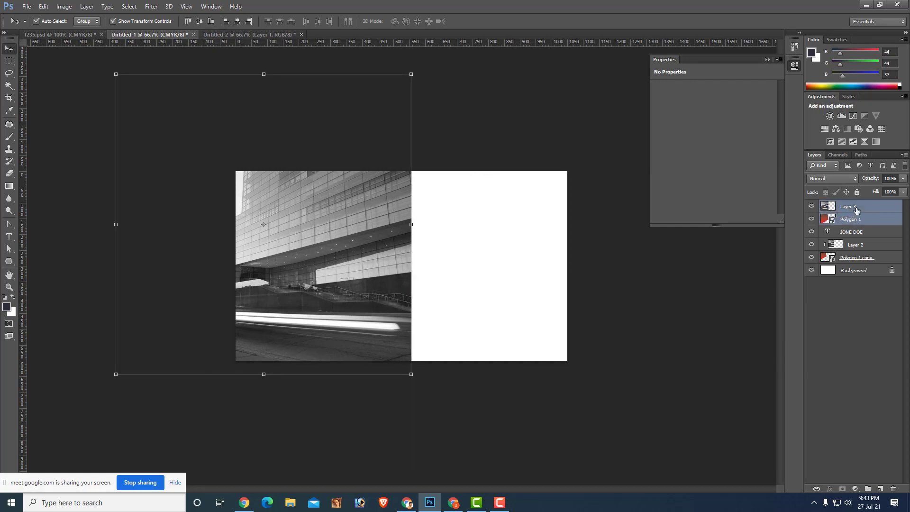
left_click(879, 209, "alt")
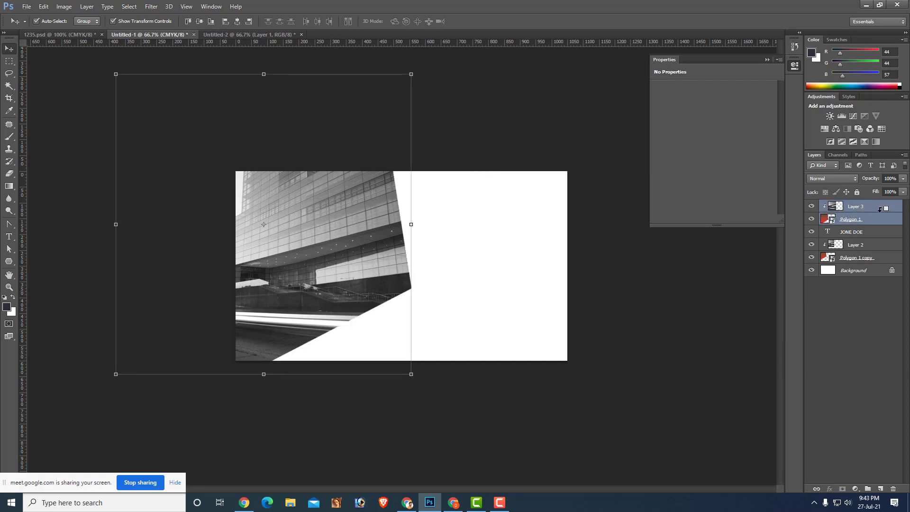
left_click(849, 220)
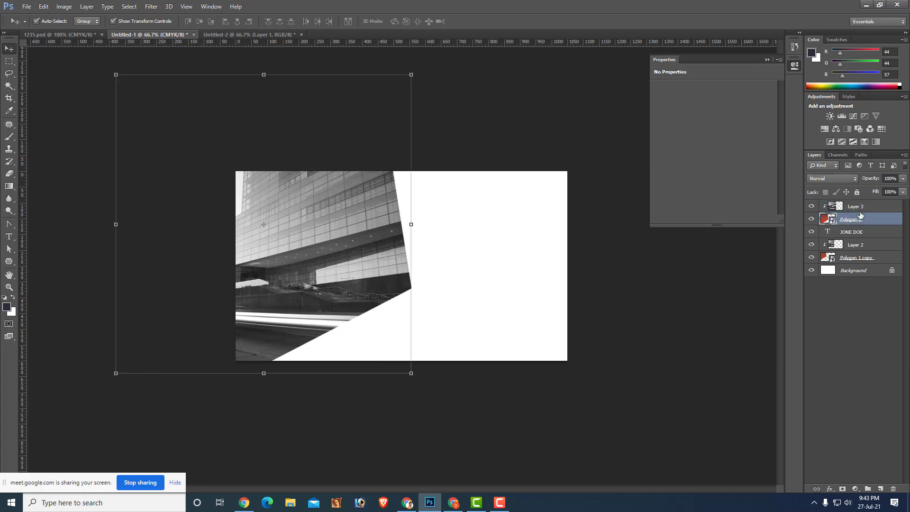
left_click(865, 208, "shift")
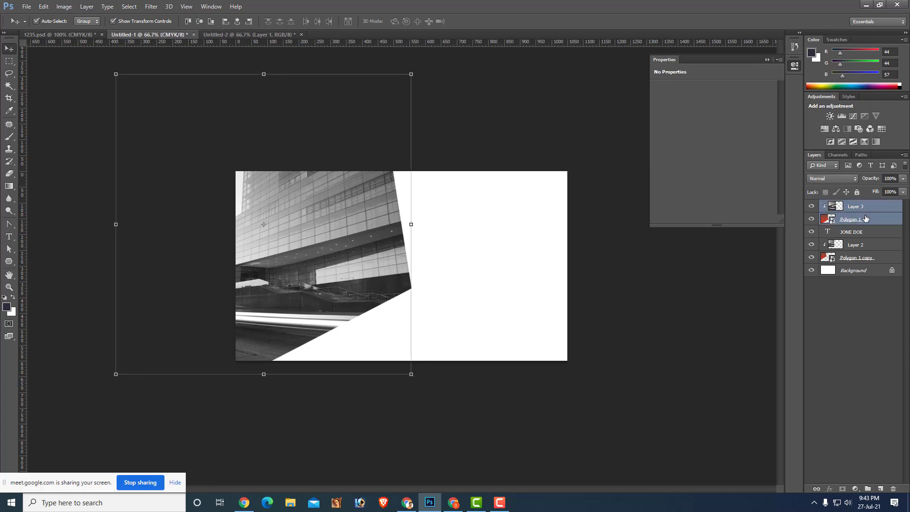
right_click(865, 217)
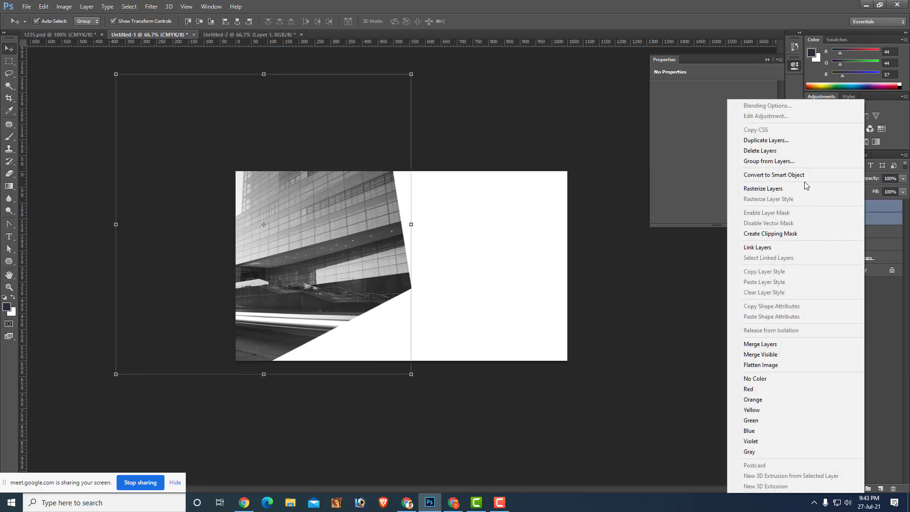
left_click(804, 175)
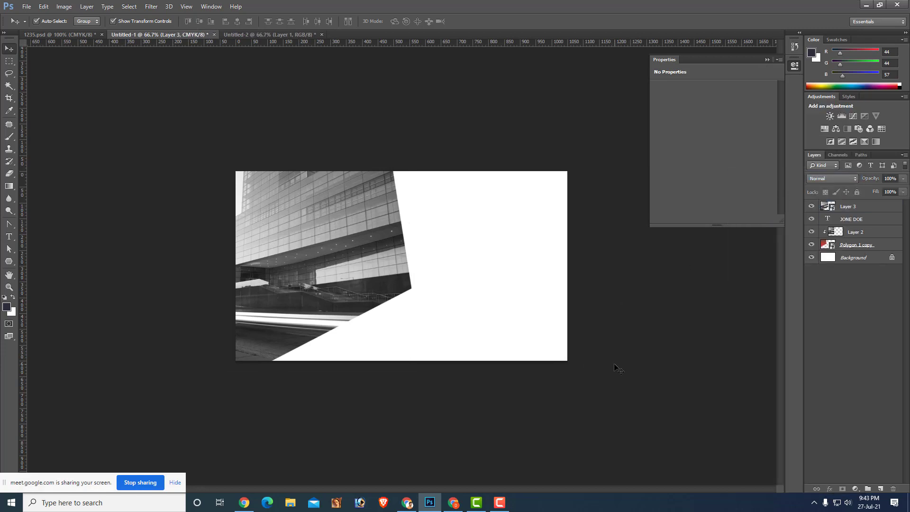
left_click(396, 287)
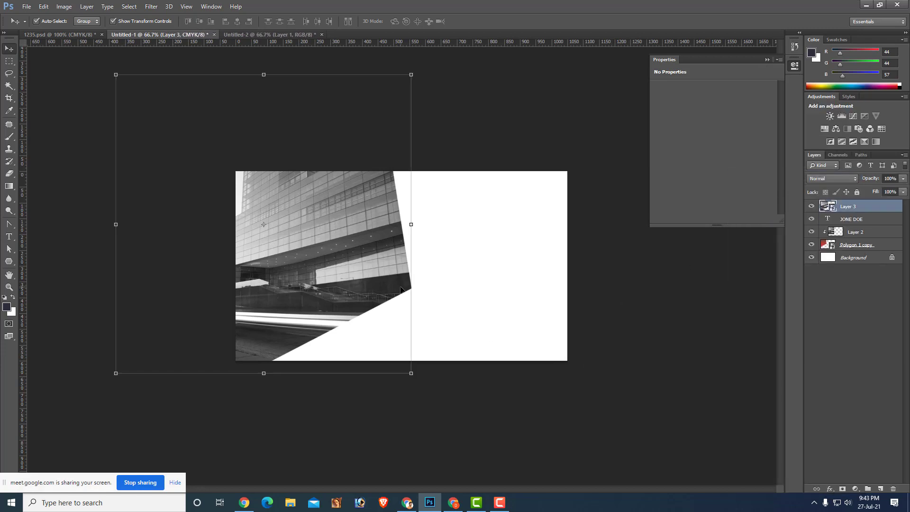
Move Layer 3 just above Background, nudge it up-left, and lower its Fill to 67%.
key("ctrl+shift+bracketleft")
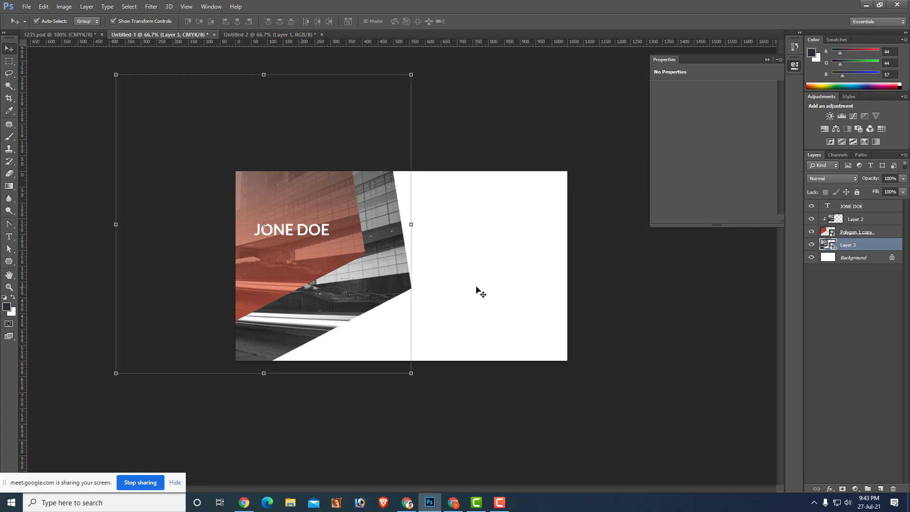
left_click(479, 290)
left_click(393, 277)
left_click_drag(385, 282, 380, 273)
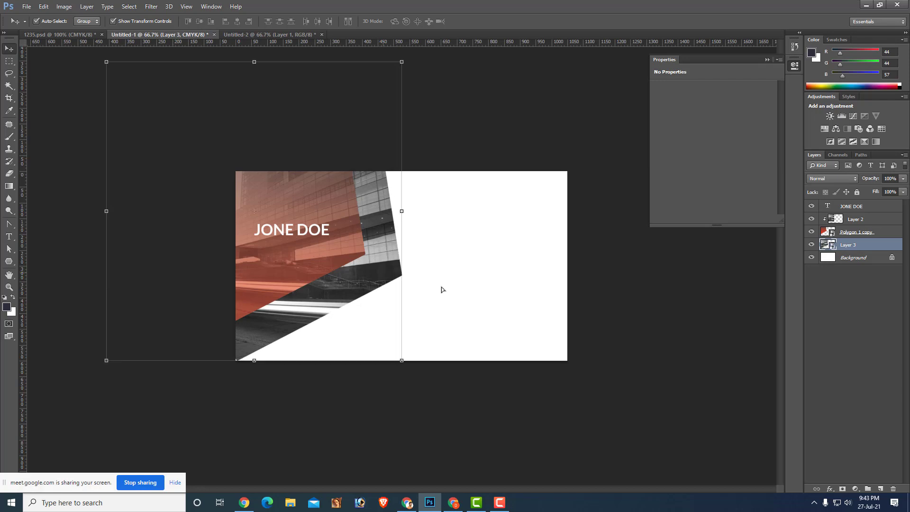
left_click(903, 192)
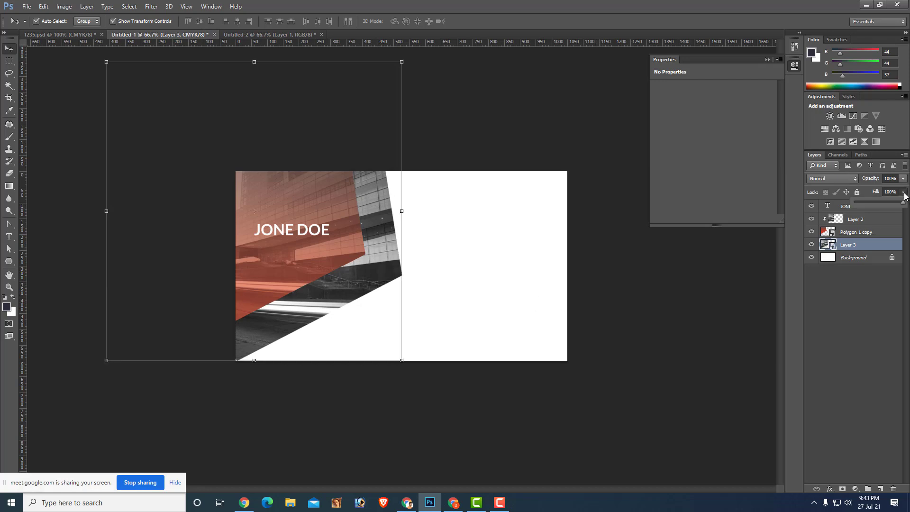
left_click_drag(903, 202, 887, 206)
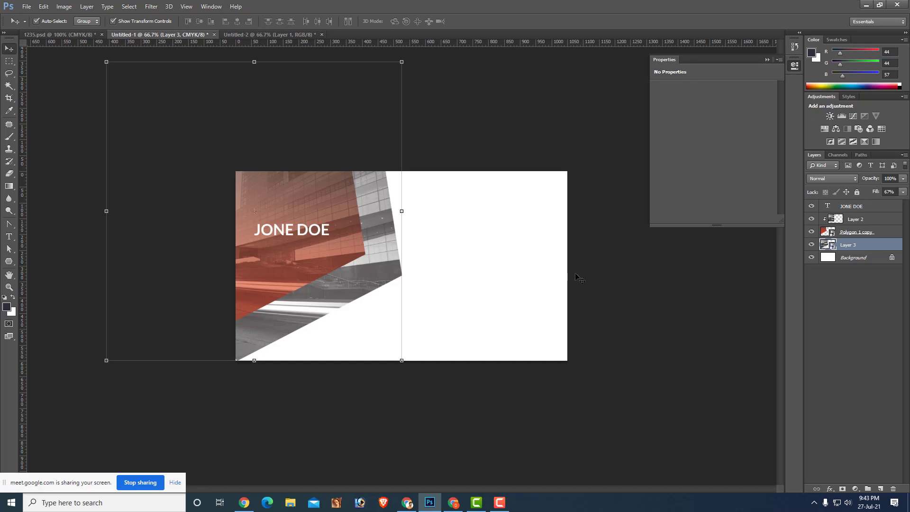
left_click(540, 284)
Select every layer except Background and delete them all.
key("ctrl+minus")
key("ctrl+minus")
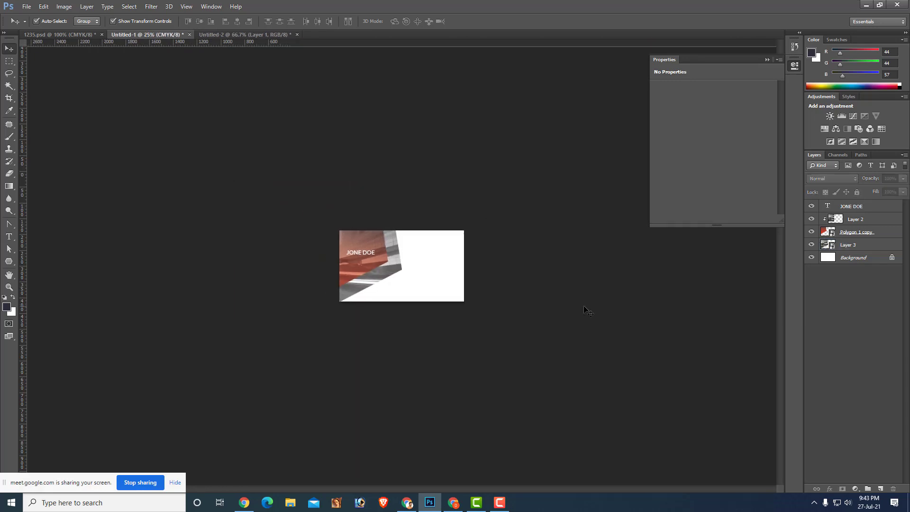
key("ctrl+minus")
key("ctrl+plus")
key("ctrl+plus")
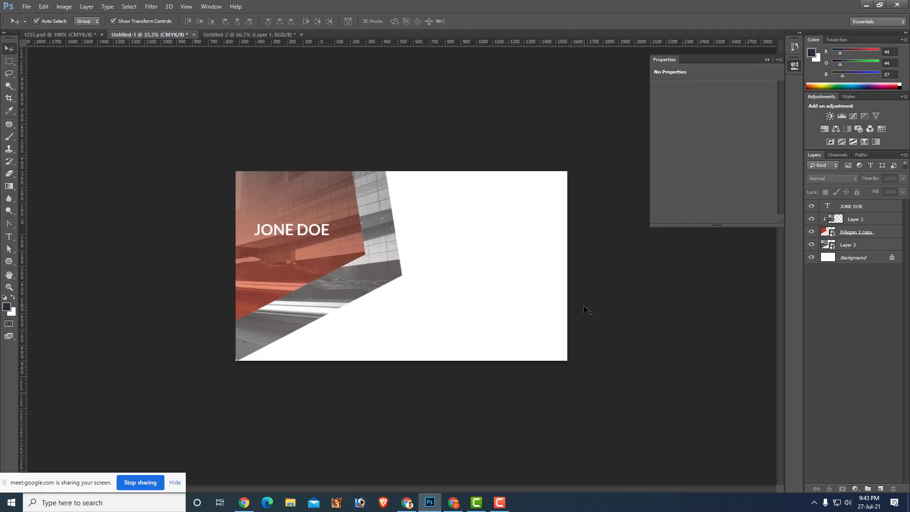
key("ctrl+plus")
key("ctrl+plus")
key("ctrl+minus")
key("ctrl+minus")
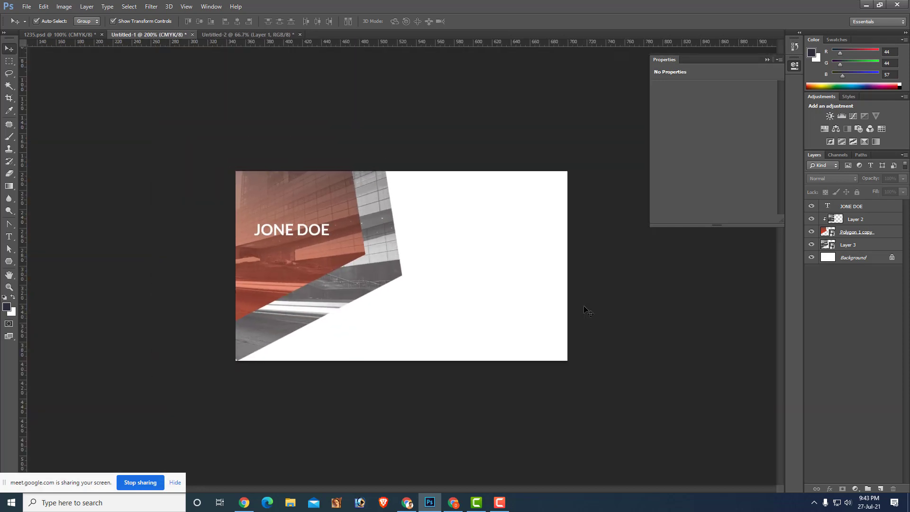
key("ctrl+alt+a")
key("Delete")
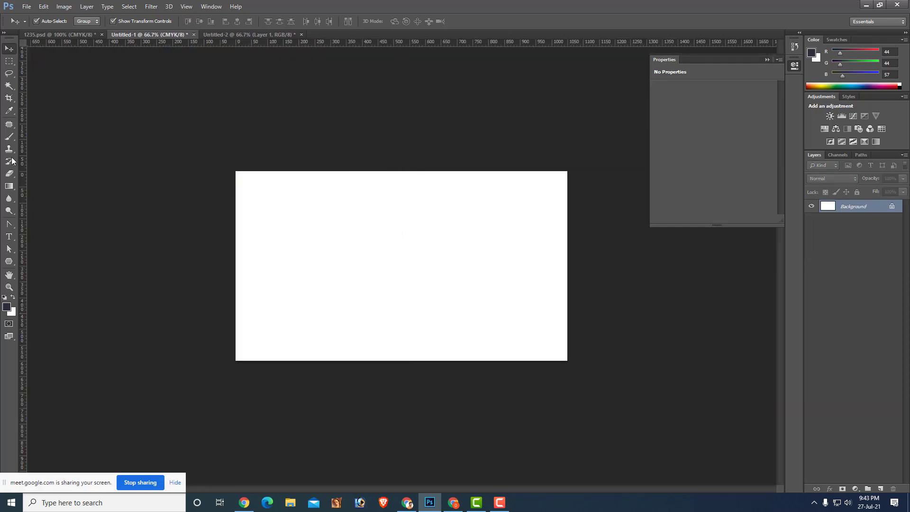
Draw a navy 395 × 395 px circle with the Ellipse Tool on the card's left side.
left_click(15, 261)
right_click(15, 261)
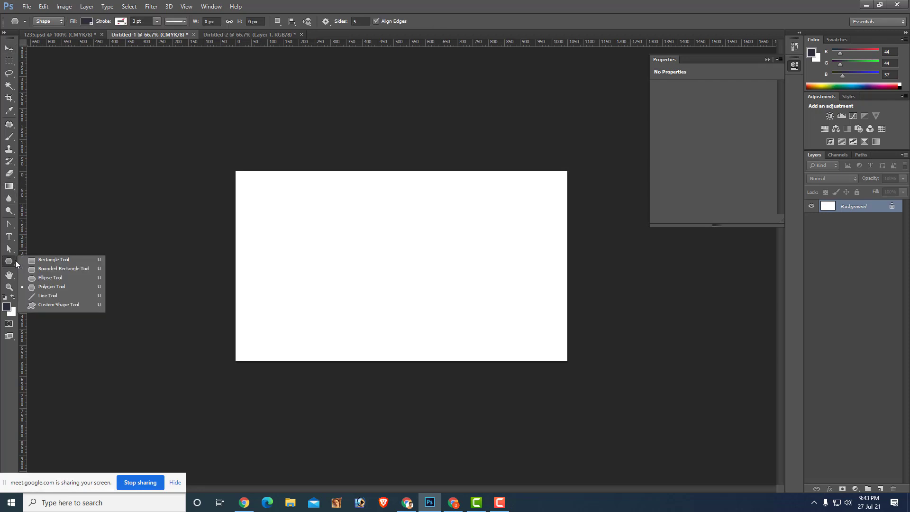
left_click(54, 279)
left_click_drag(291, 215, 538, 340)
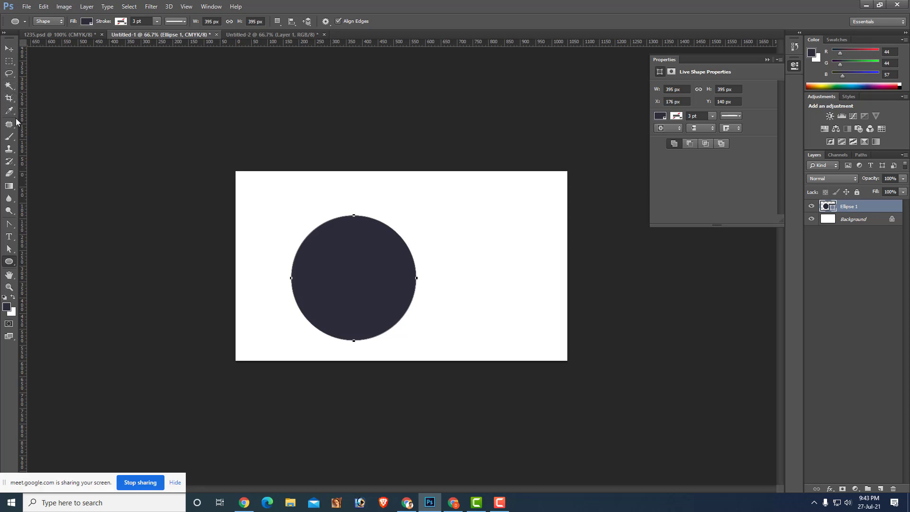
left_click(4, 34)
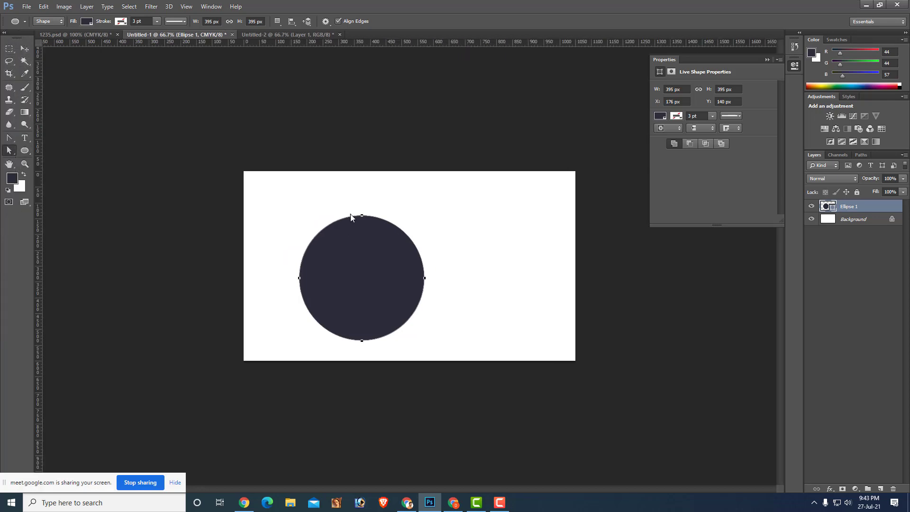
Reshape the navy circle into an organic blob by pulling its top point and bulging its left side.
left_click(381, 222)
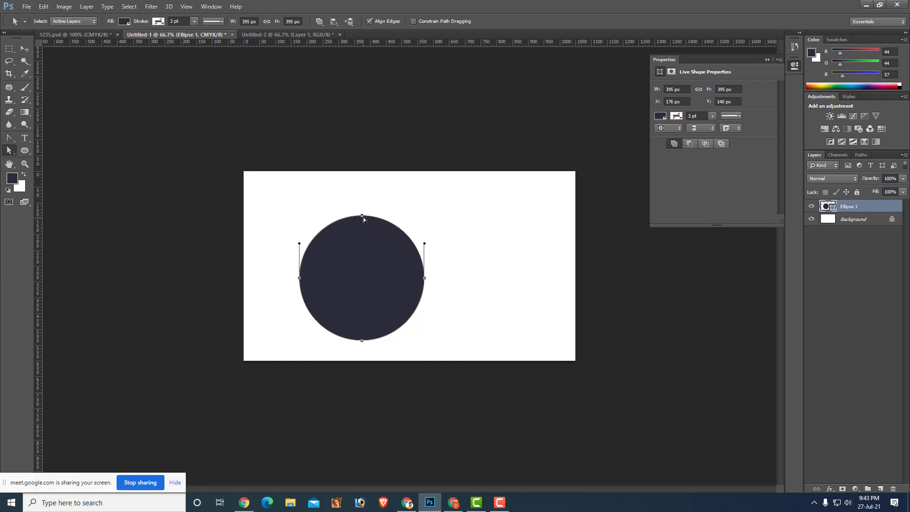
left_click_drag(362, 216, 366, 189)
left_click(405, 185)
left_click(437, 185)
mouse_move(401, 189)
left_mouse_down()
mouse_move(390, 225)
mouse_move(404, 265)
mouse_move(441, 215)
left_mouse_up()
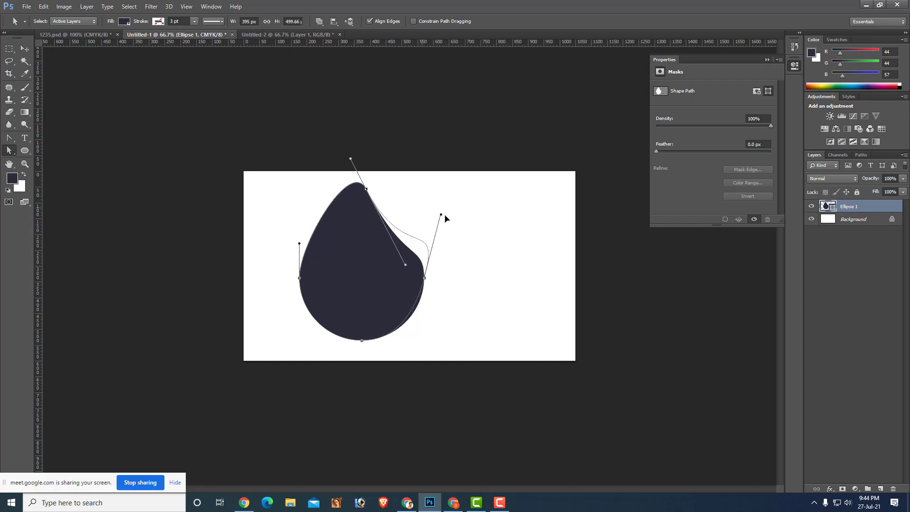
left_click_drag(299, 243, 248, 235)
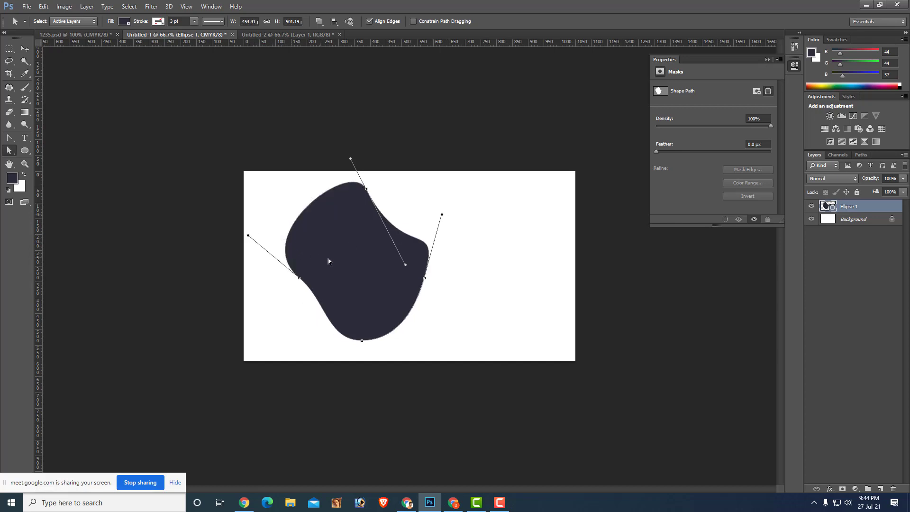
Scale the blob to about 174% and move it into the card's lower-left corner.
left_click(25, 48)
left_click_drag(352, 282, 253, 245)
left_click_drag(330, 304, 392, 358)
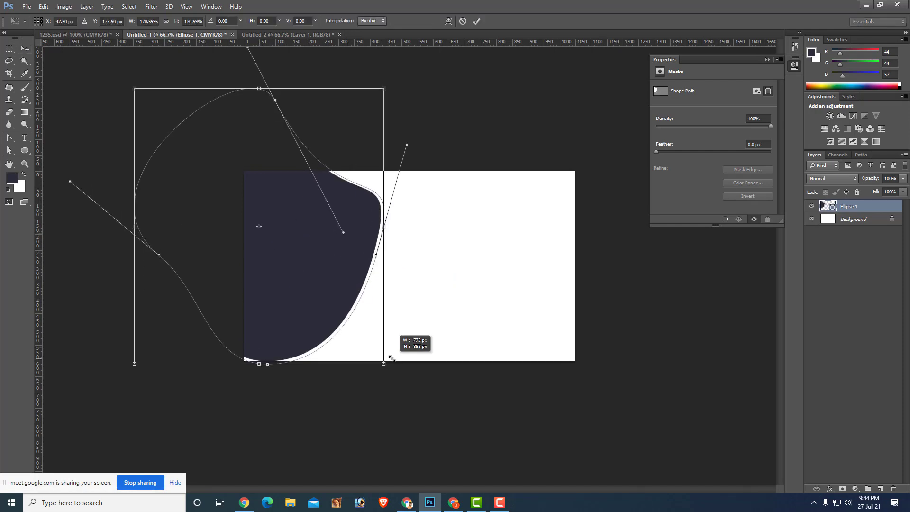
key("Return")
mouse_move(338, 291)
left_mouse_down()
mouse_move(322, 339)
mouse_move(341, 377)
mouse_move(371, 386)
left_mouse_up()
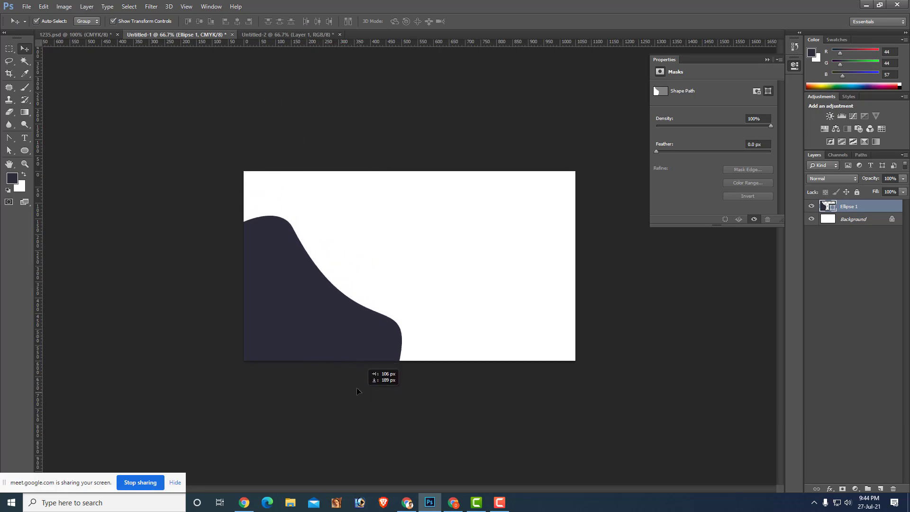
Alt-drag a duplicate of the blob and lower the copy's fill to 93%.
left_click(430, 367)
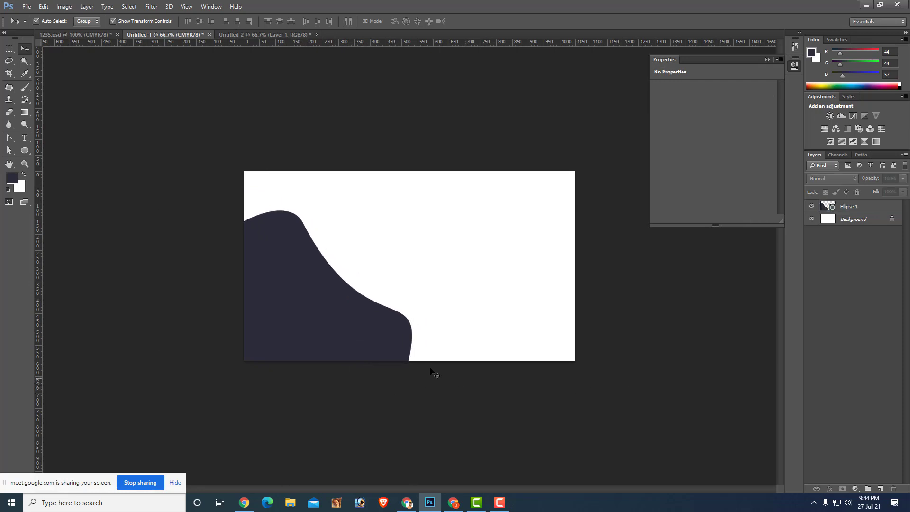
left_click(352, 342)
left_click_drag(353, 342, 373, 325, "alt")
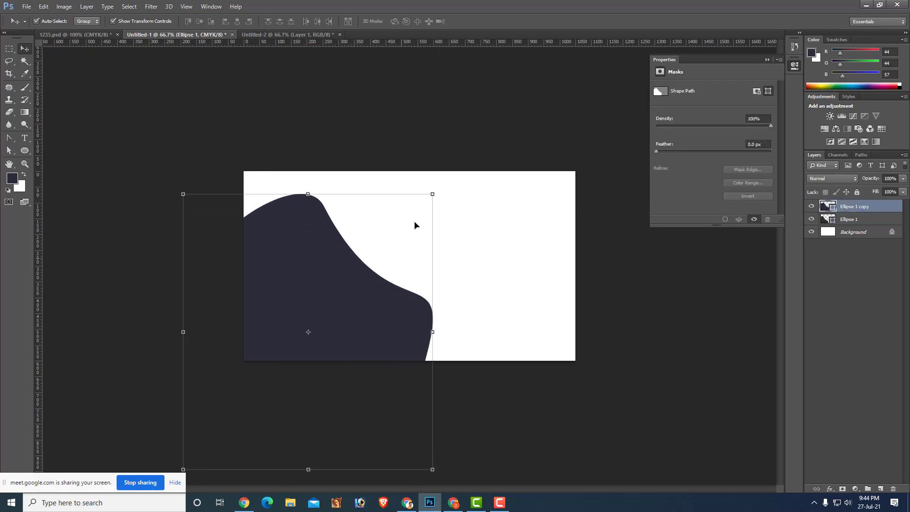
left_click_drag(438, 190, 446, 197)
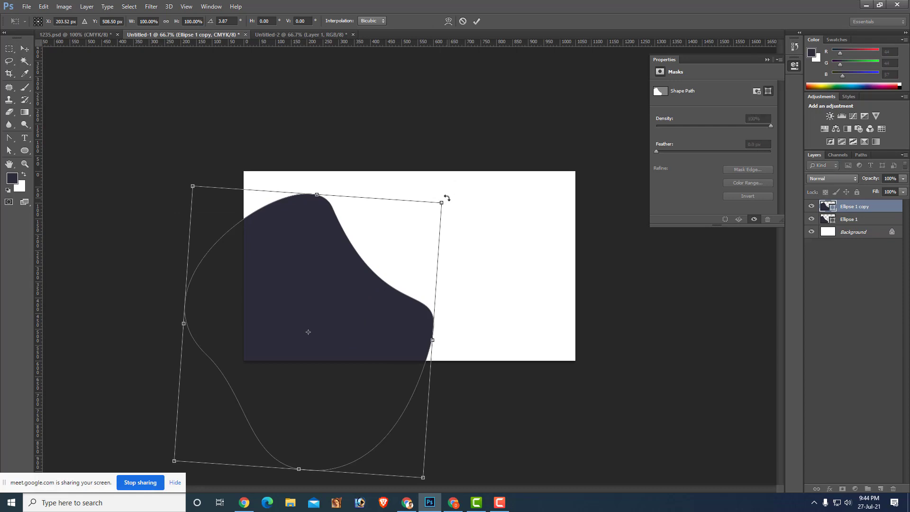
key("Escape")
left_click(903, 192)
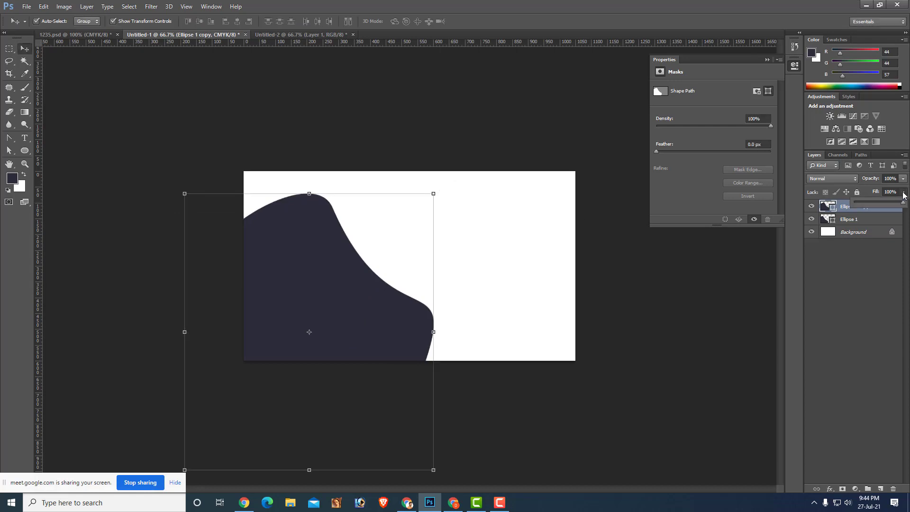
left_click_drag(901, 203, 902, 204)
Nudge the copy and scale it to about 105% and then 103% over the original.
left_click_drag(412, 317, 395, 312)
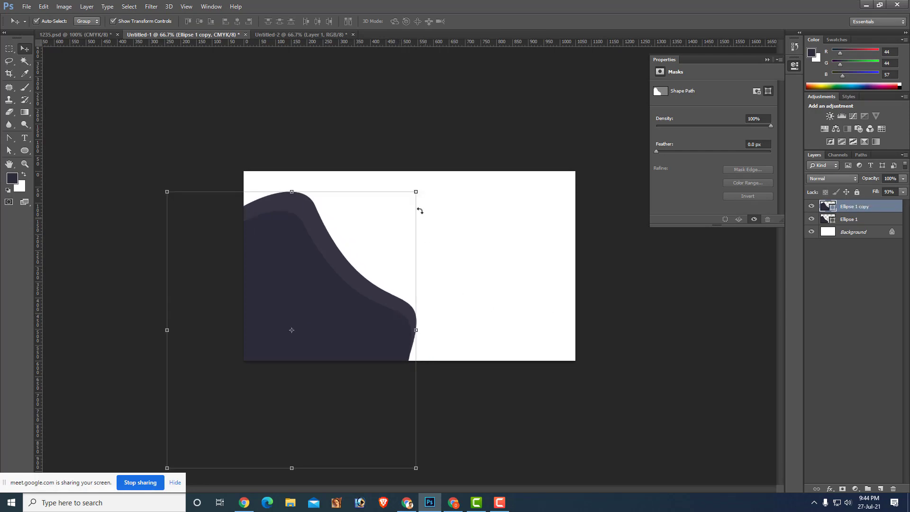
left_click_drag(417, 189, 430, 175)
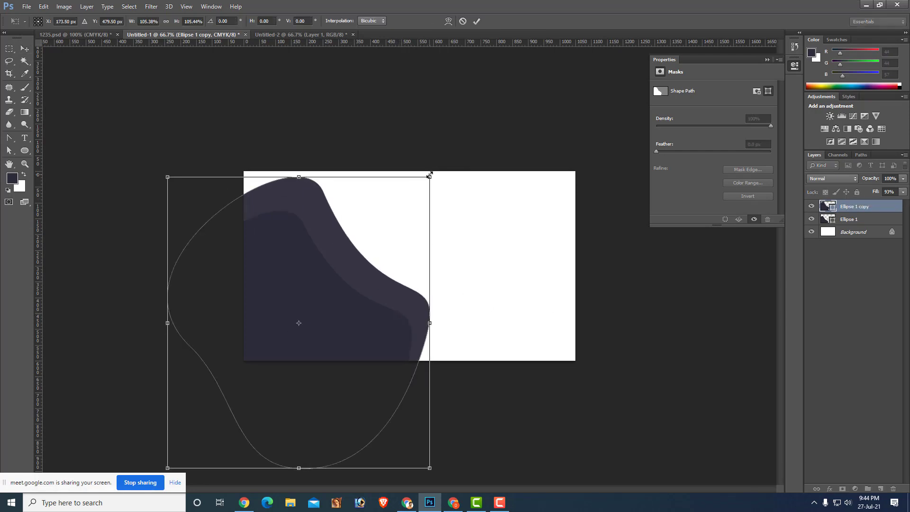
key("Return")
mouse_move(360, 263)
left_mouse_down()
mouse_move(349, 258)
mouse_move(348, 269)
left_mouse_up()
key("ctrl+t")
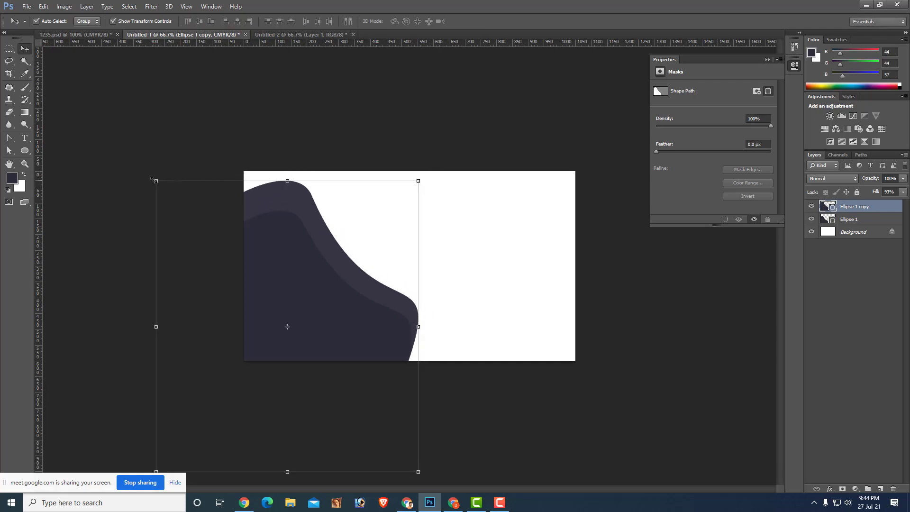
left_click_drag(153, 179, 146, 171)
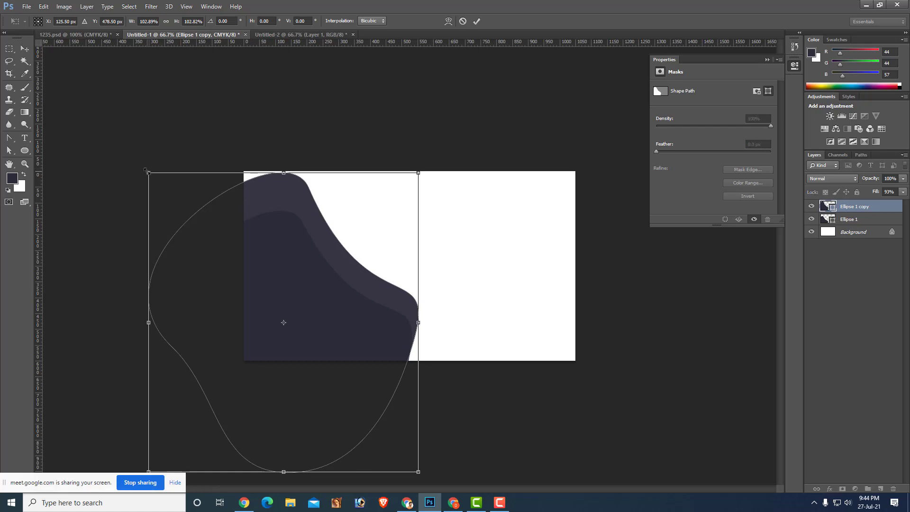
key("Return")
left_click(706, 340)
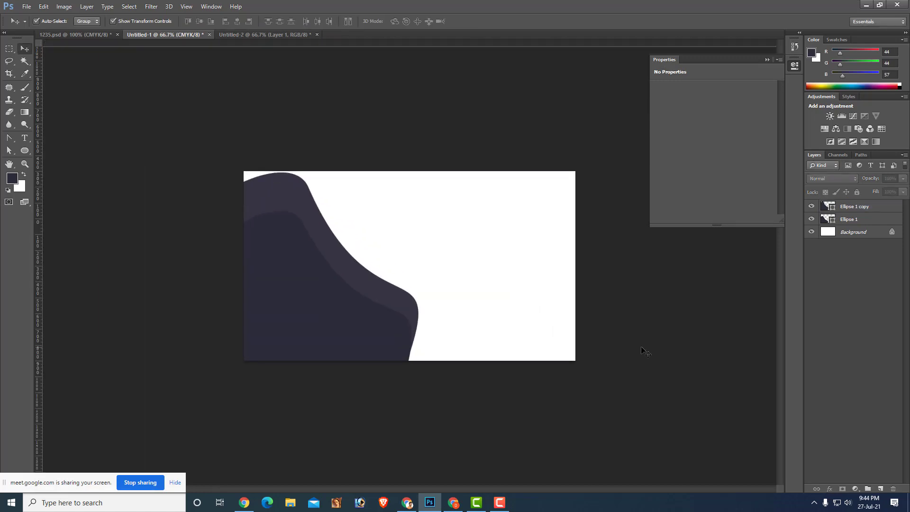
left_click(362, 334)
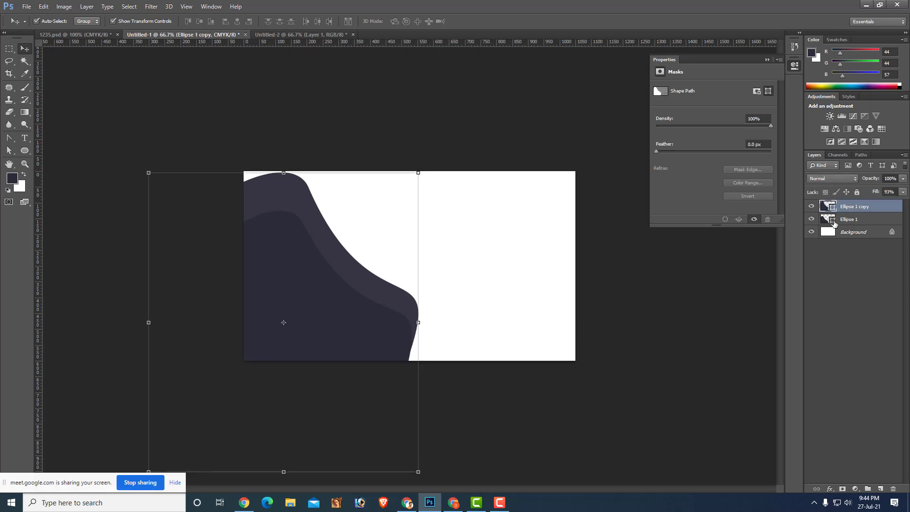
Try blue fills on the original blob, then cancel the colour change.
double_click(834, 222)
left_click(667, 269)
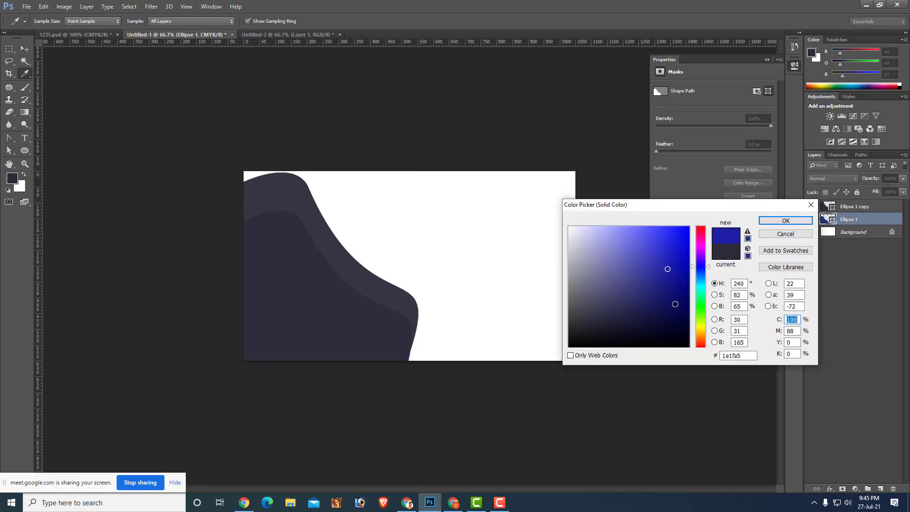
left_click(675, 304)
left_click(792, 237)
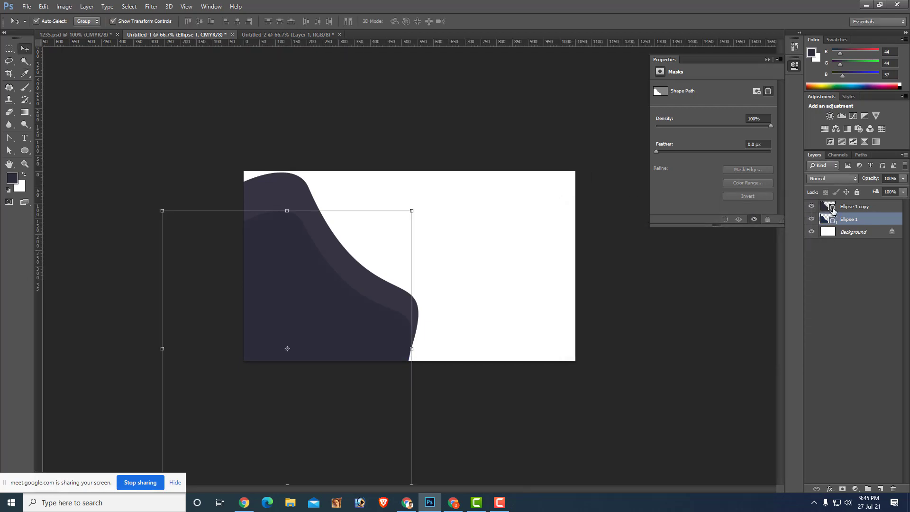
Give Ellipse 1 copy the indigo fill 212173, then drag it to the right.
double_click(832, 211)
left_click(656, 270)
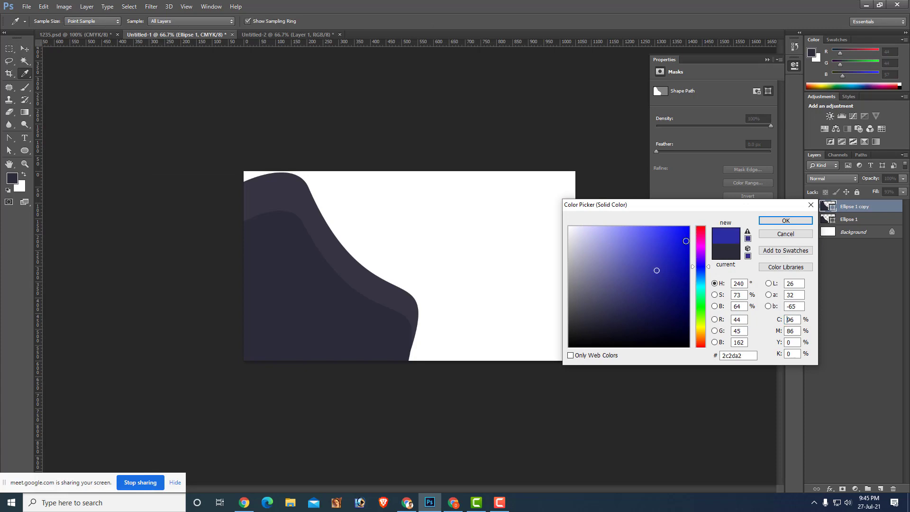
left_click(664, 267)
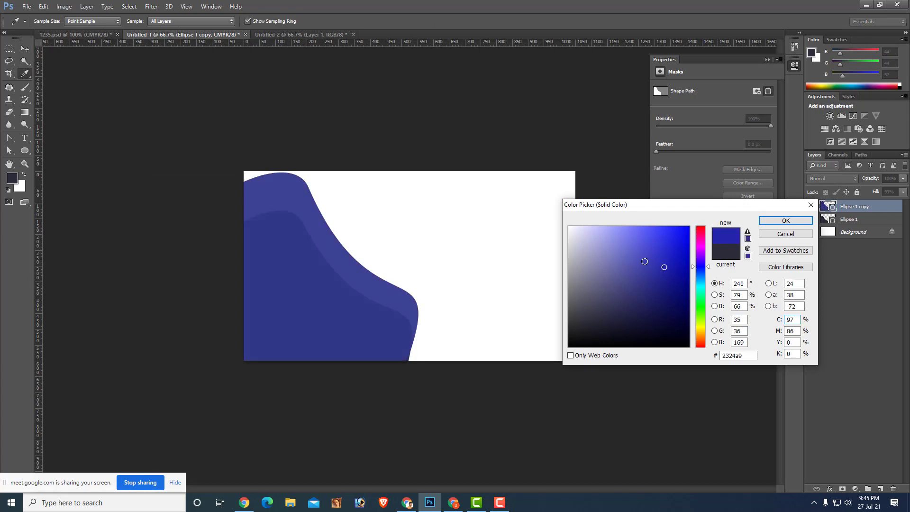
left_click(639, 232)
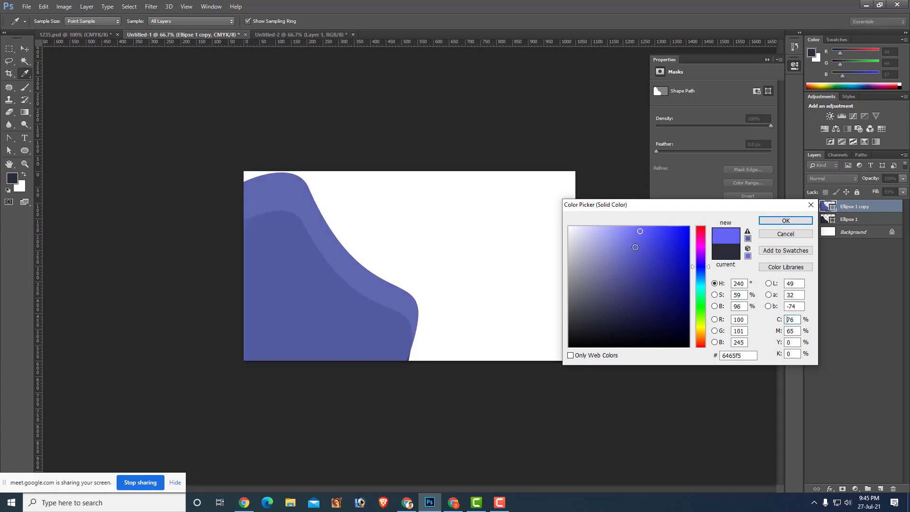
left_click(640, 277)
left_click(640, 254)
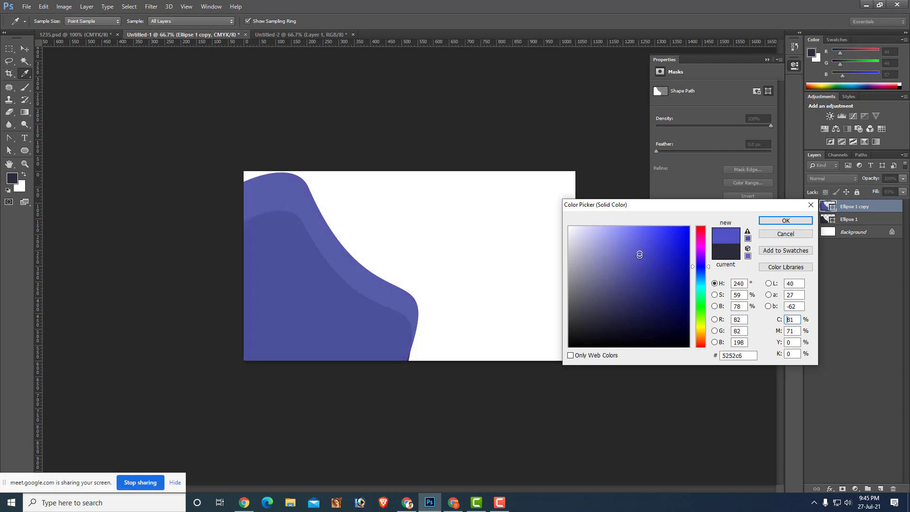
left_click(654, 268)
left_click(678, 340)
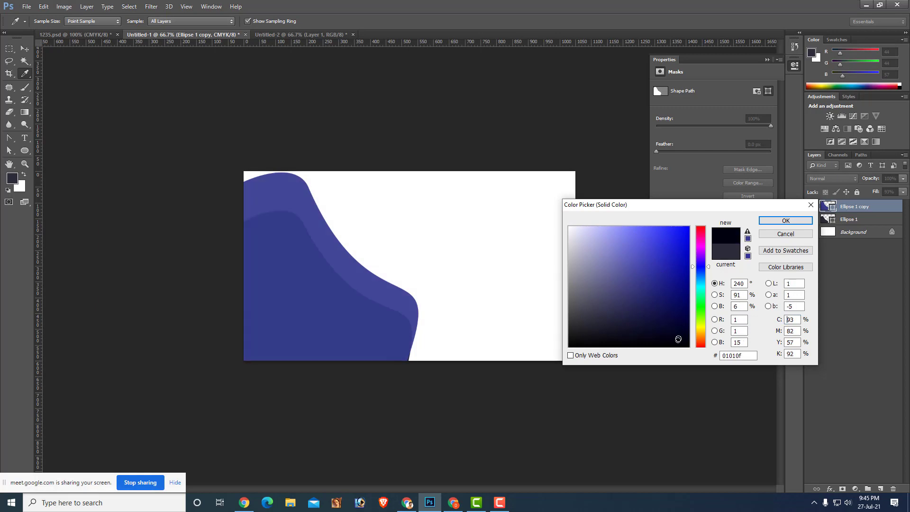
left_click(686, 303)
left_click(620, 283)
left_click(615, 228)
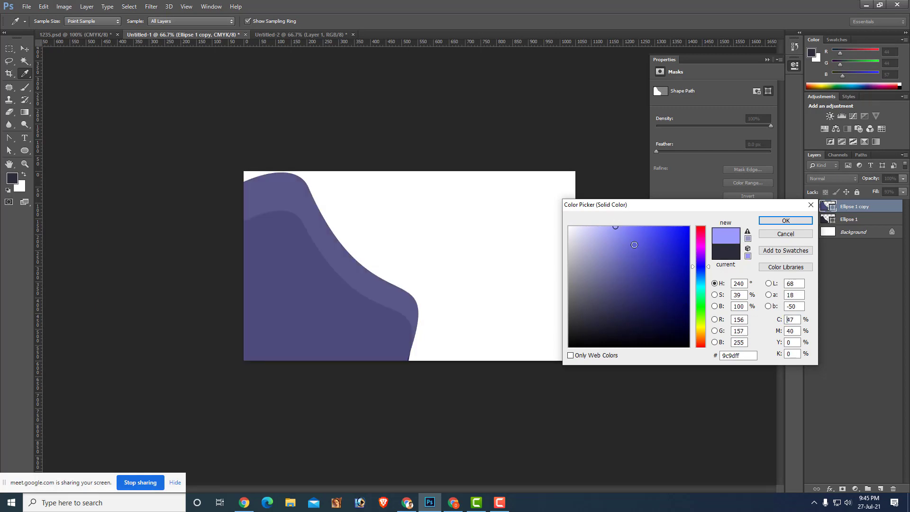
left_click(677, 303)
left_click(654, 292)
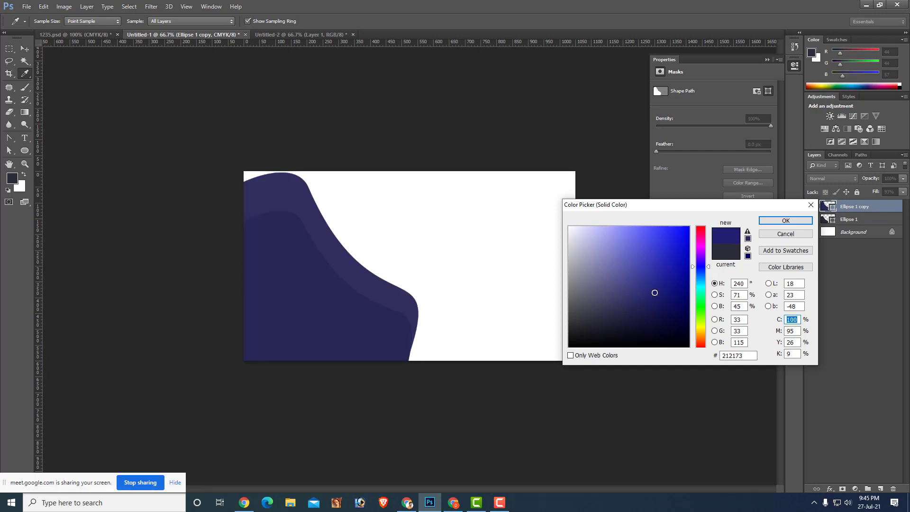
left_click(792, 221)
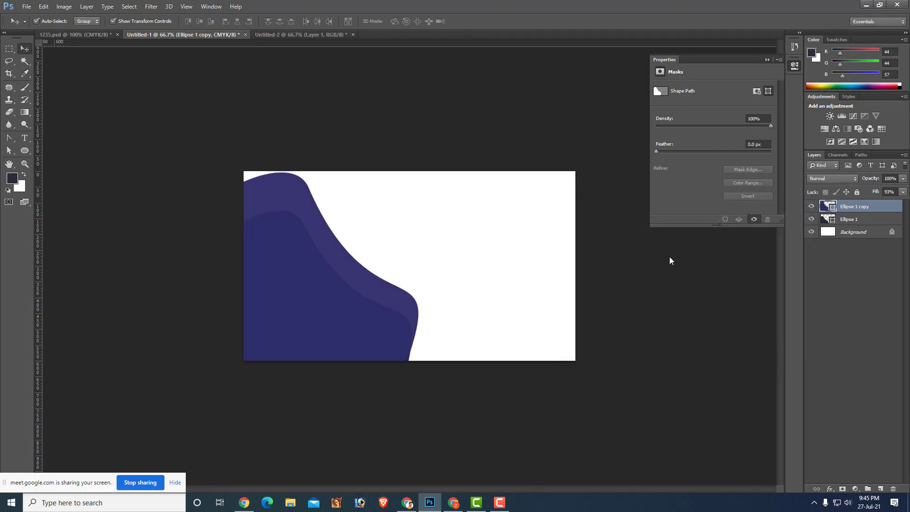
left_click(633, 267)
left_click_drag(310, 200, 432, 241)
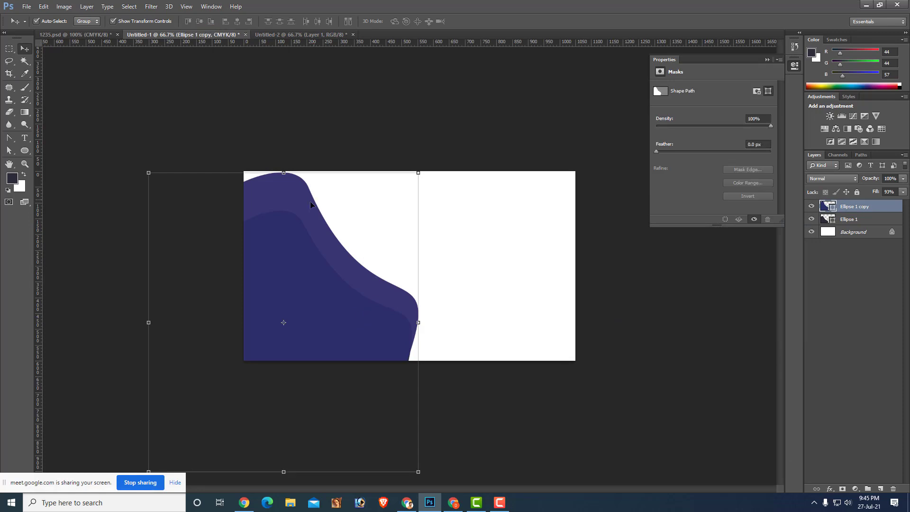
Undo the move, select both blobs, rotate the pair and shift it right.
key("ctrl+z")
mouse_move(507, 252)
left_mouse_down()
mouse_move(361, 327)
mouse_move(377, 312)
mouse_move(552, 309)
left_mouse_up()
mouse_move(598, 164)
left_mouse_down()
mouse_move(387, 300)
mouse_move(366, 233)
left_mouse_up()
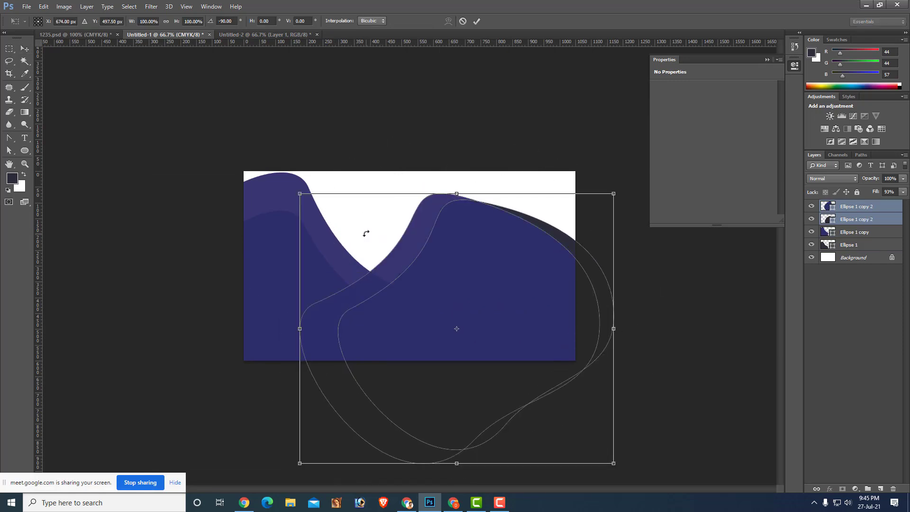
key("Return")
left_click_drag(429, 234, 605, 186)
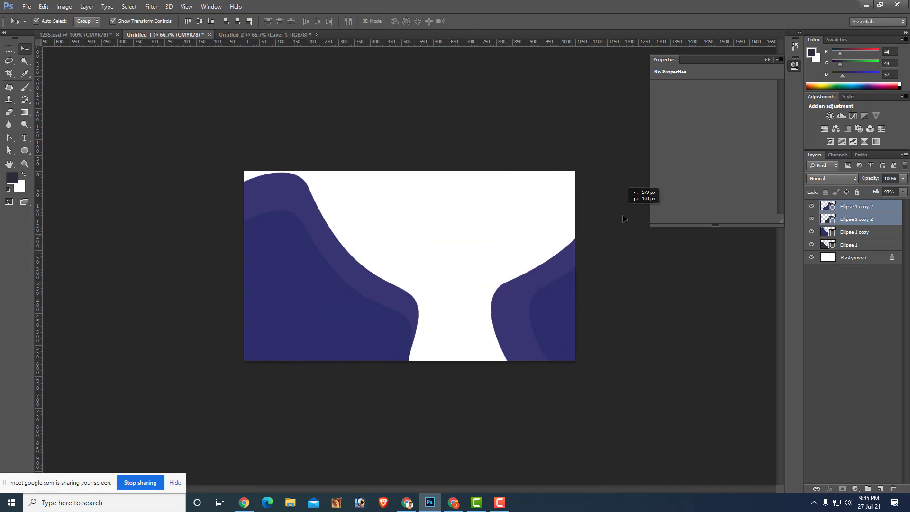
mouse_move(606, 189)
left_mouse_down()
mouse_move(623, 274)
mouse_move(710, 340)
left_mouse_up()
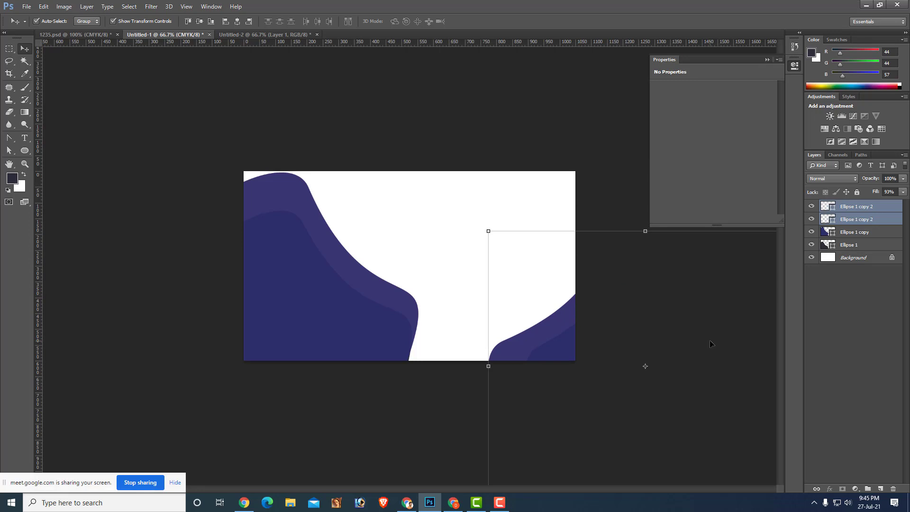
Rotate the blob pair further into the top-right corner, deselect, and switch to the meeting.
key("ctrl+minus")
key("ctrl+minus")
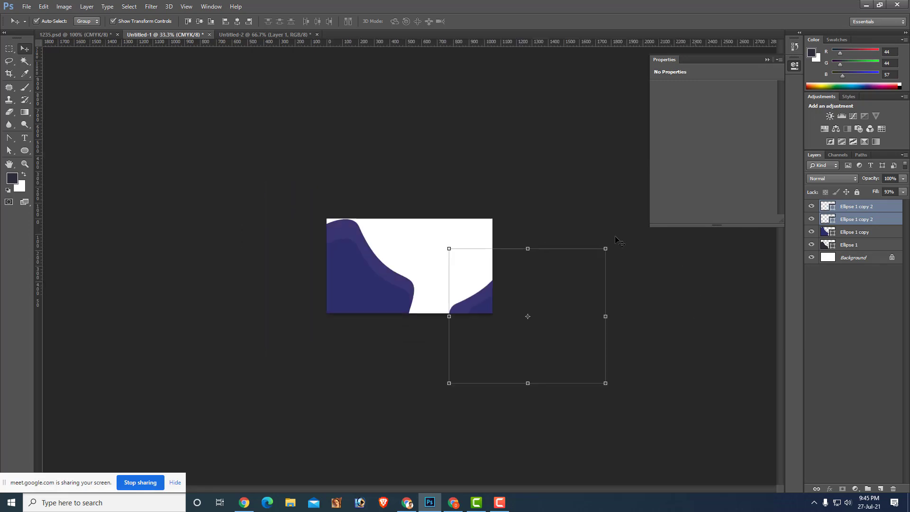
mouse_move(613, 240)
left_mouse_down()
mouse_move(453, 265)
mouse_move(447, 164)
left_mouse_up()
key("Return")
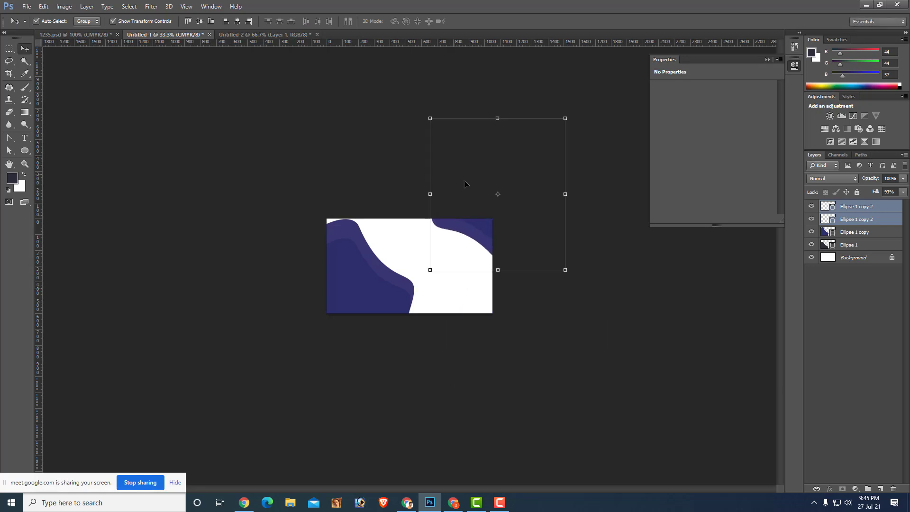
left_click(672, 285)
key("ctrl+plus")
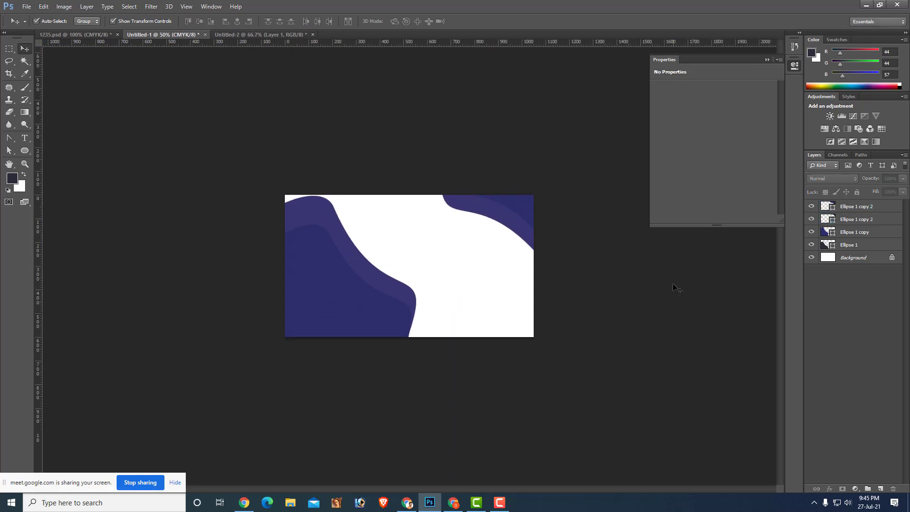
key("ctrl+minus")
key("ctrl+minus")
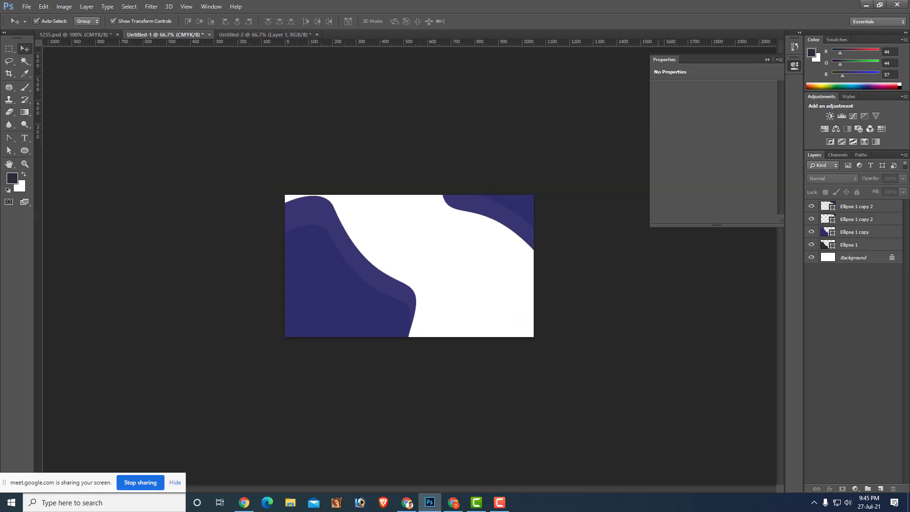
left_click(463, 505)
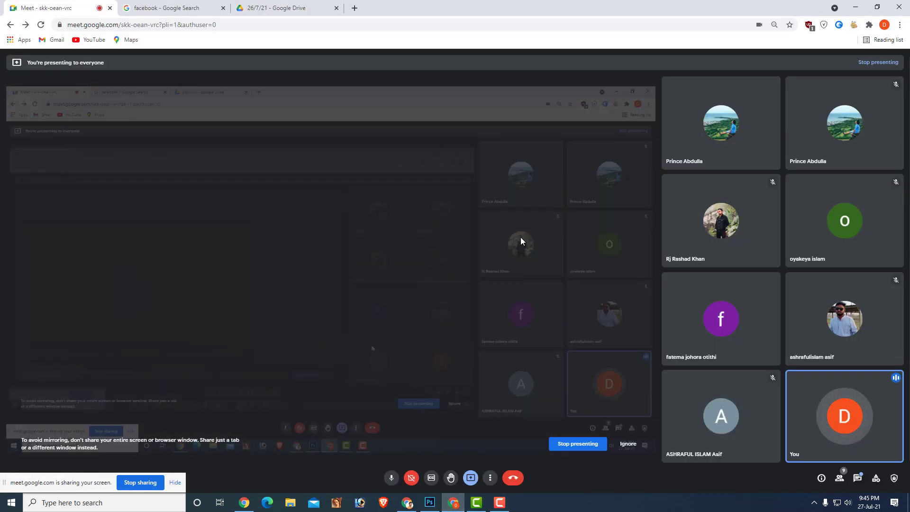
Check the Chrome tabs and Camtasia, then return to the Photoshop business card.
left_click(198, 3)
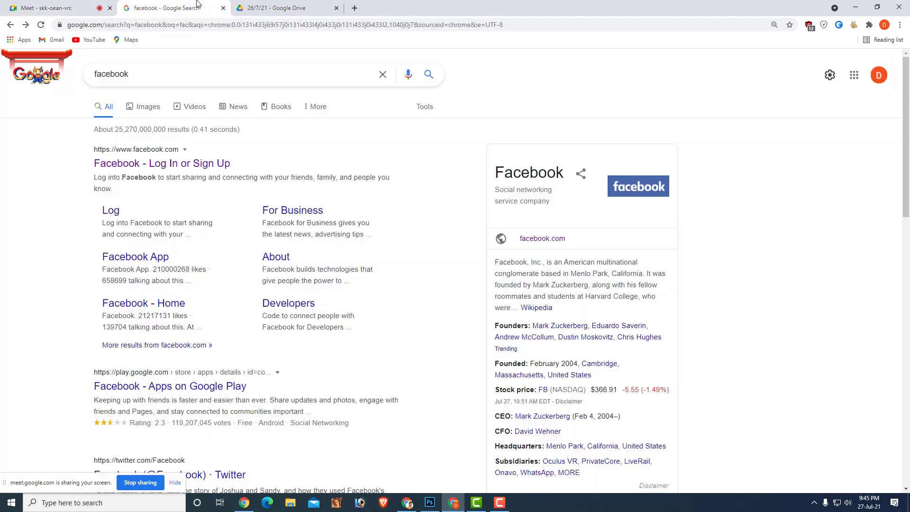
left_click(255, 3)
left_click(43, 7)
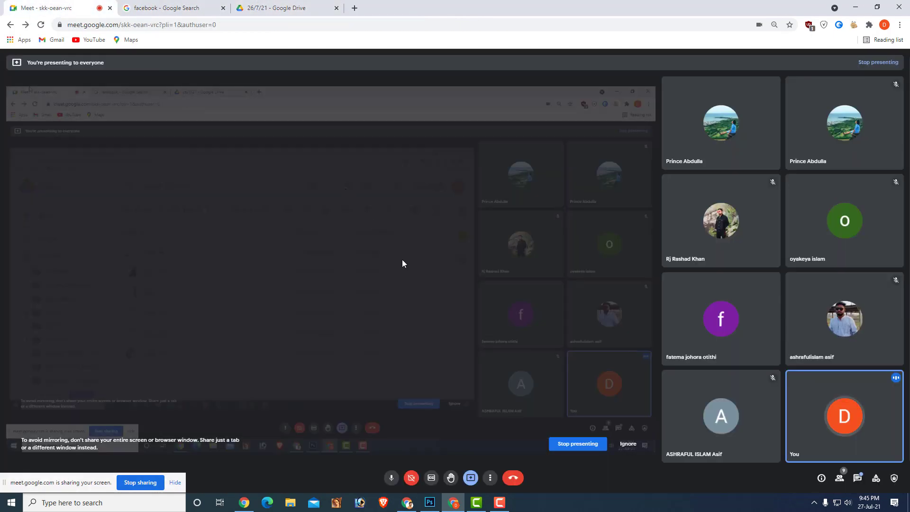
left_click(474, 502)
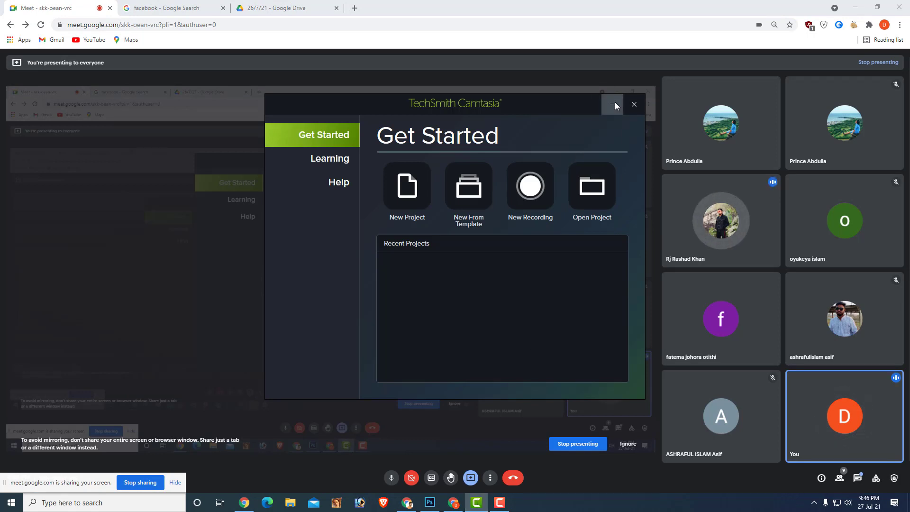
left_click(614, 104)
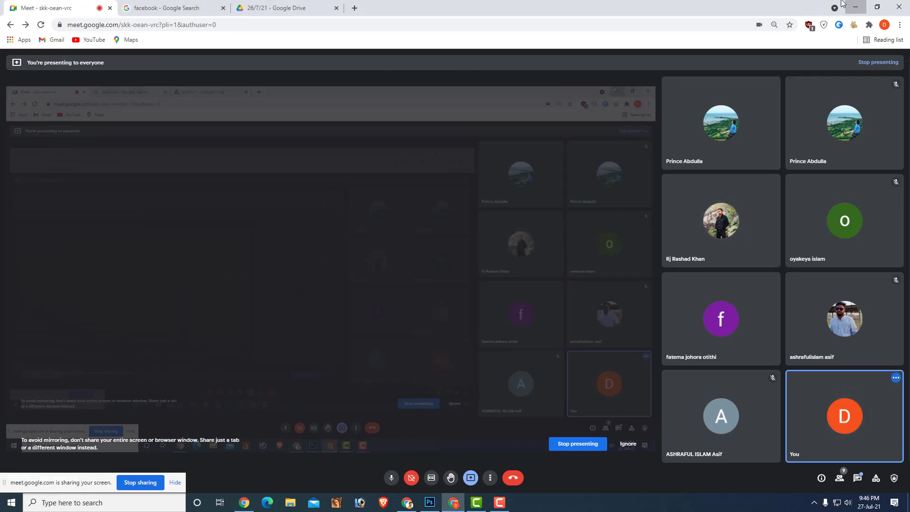
left_click(429, 502)
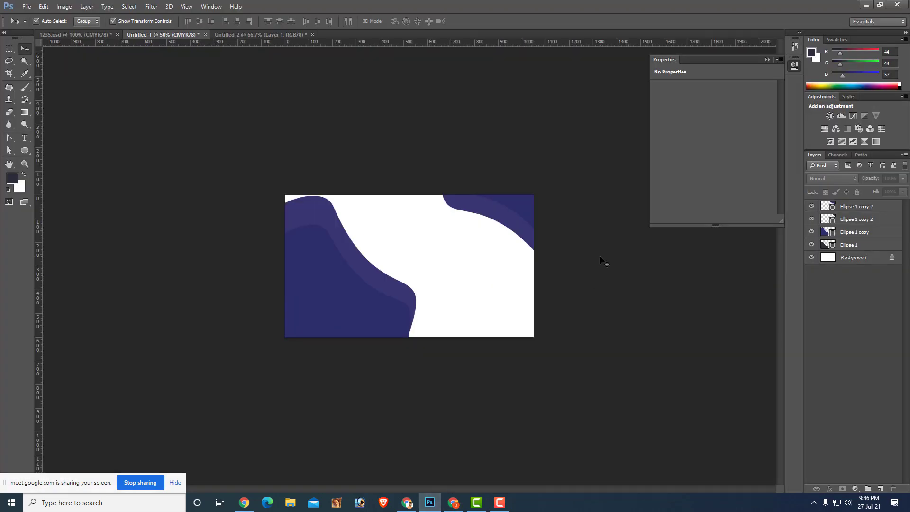
Delete all the blob layers, leaving a blank white card.
left_click_drag(647, 48, 199, 369)
key("Delete")
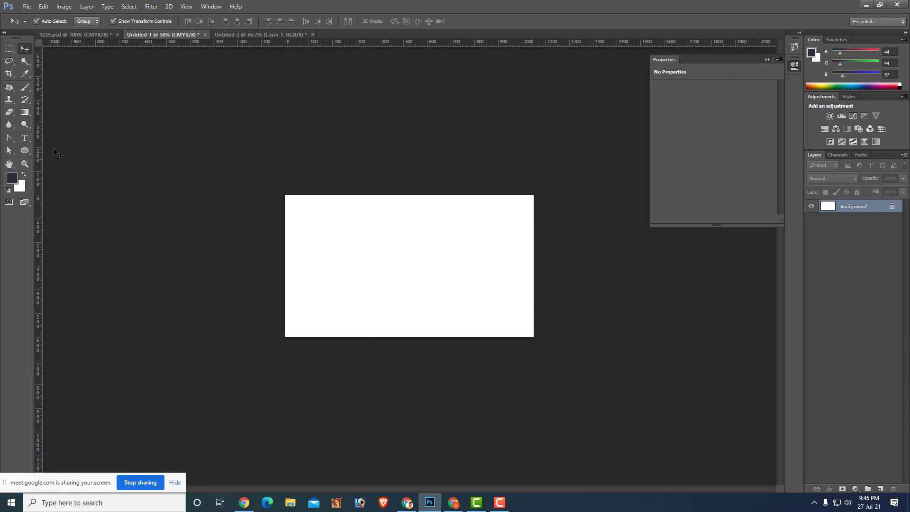
left_click(9, 142)
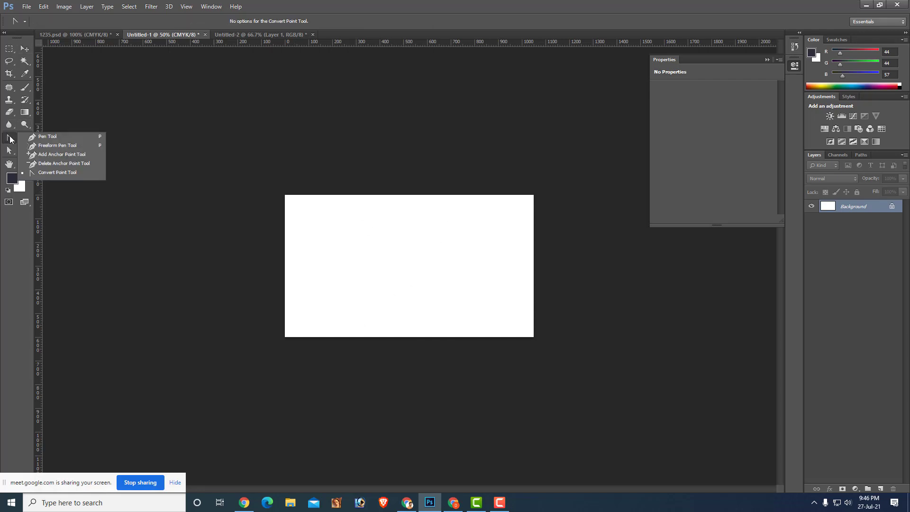
left_click(61, 137)
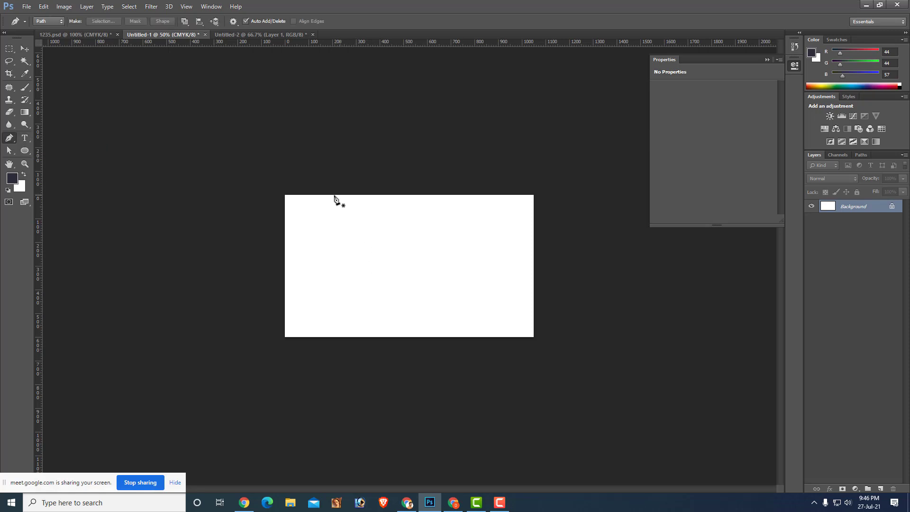
Draw a closed crescent pen path along the top-left edge and fill it navy.
left_click(314, 194)
left_click_drag(357, 274, 350, 354)
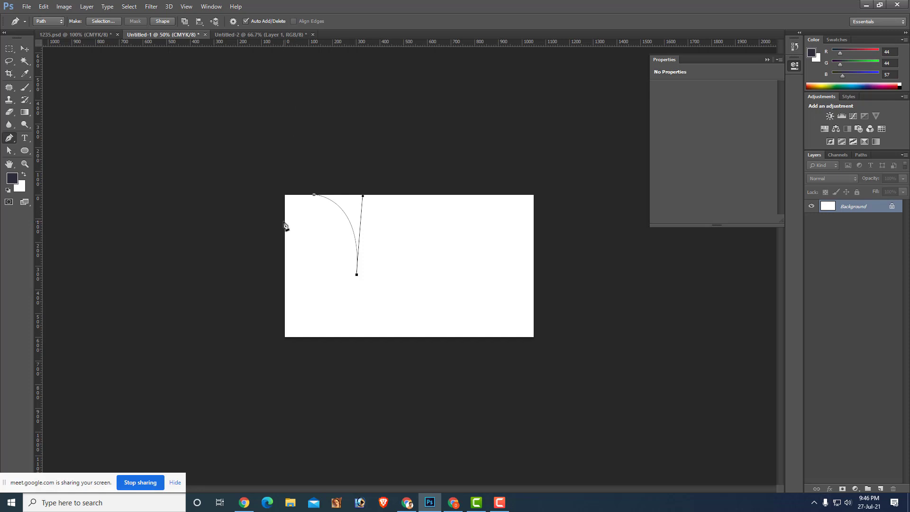
left_click_drag(274, 219, 218, 242)
left_click_drag(347, 194, 327, 183)
mouse_move(325, 182)
left_mouse_down()
mouse_move(378, 205)
mouse_move(319, 290)
left_mouse_up()
mouse_move(316, 184)
left_mouse_down()
mouse_move(348, 187)
mouse_move(346, 196)
left_mouse_up()
left_click(272, 194)
left_click(314, 195)
key("ctrl+Return")
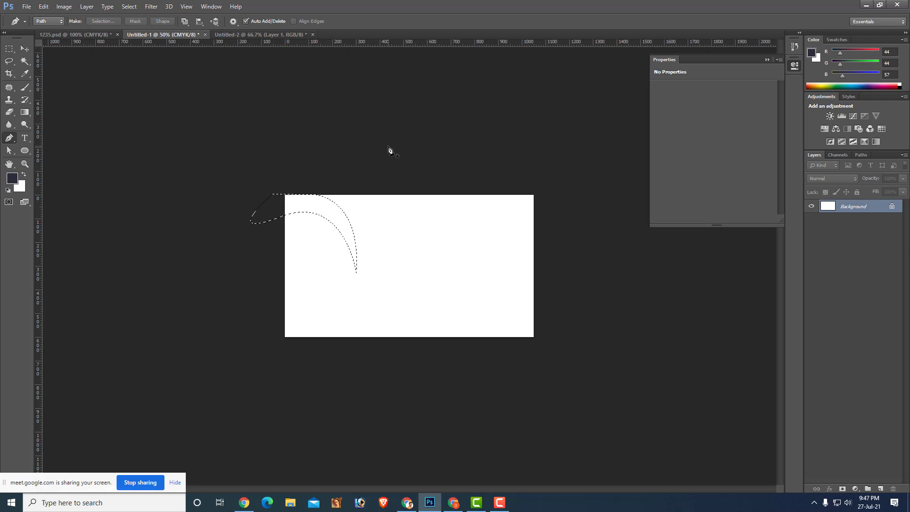
key("alt+BackSpace")
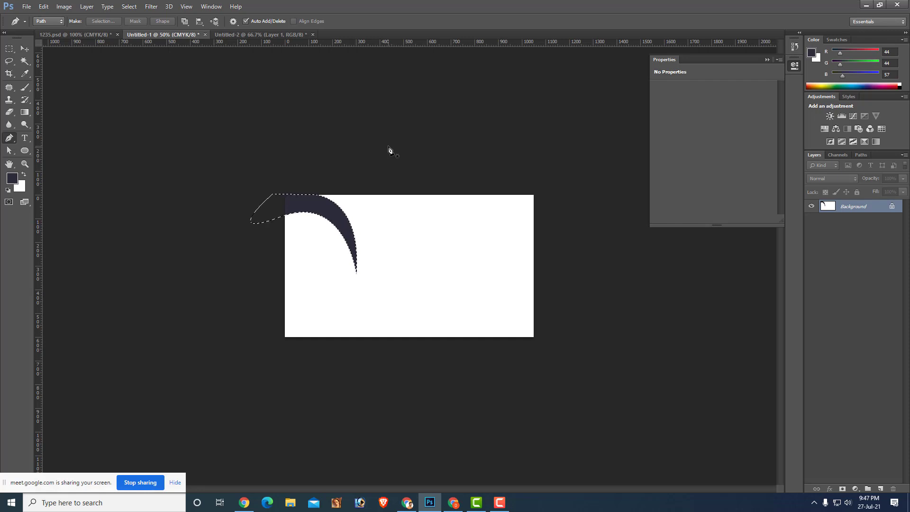
key("ctrl+d")
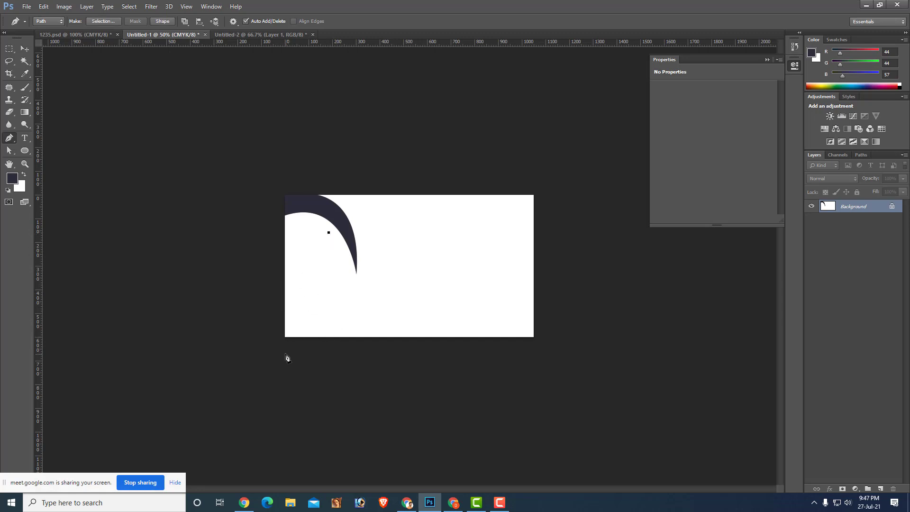
Draw a longer crescent path sweeping to the bottom-left corner and fill it navy.
mouse_move(285, 353)
left_mouse_down()
mouse_move(151, 383)
mouse_move(172, 405)
left_mouse_up()
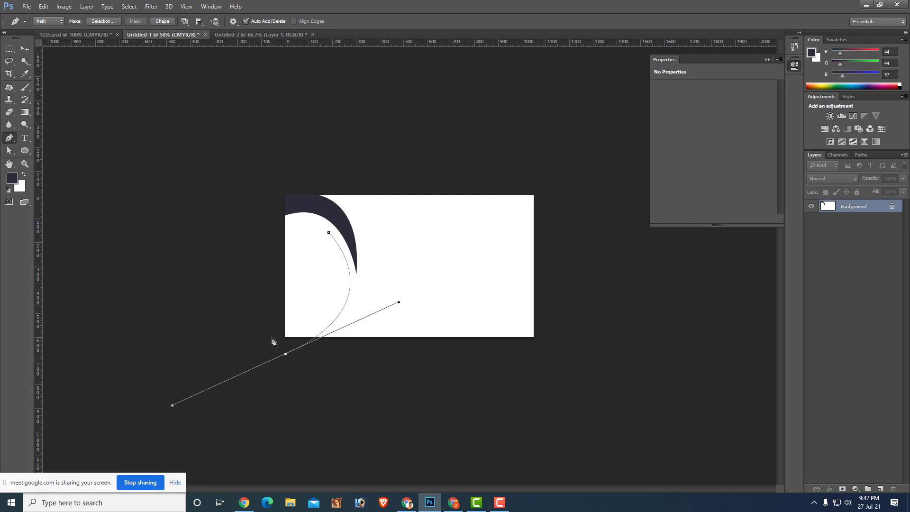
left_click(271, 337)
left_click(329, 232)
left_click_drag(323, 222, 289, 127)
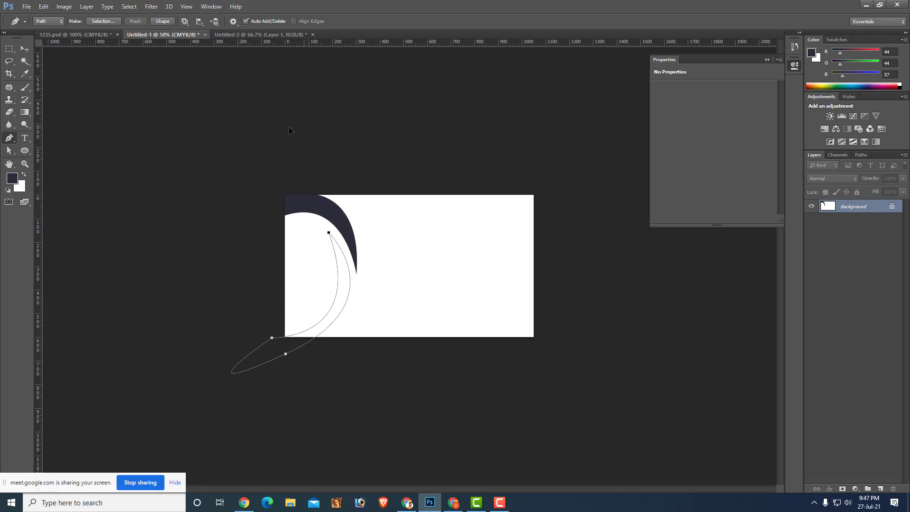
left_click_drag(289, 130, 277, 160)
key("ctrl+Return")
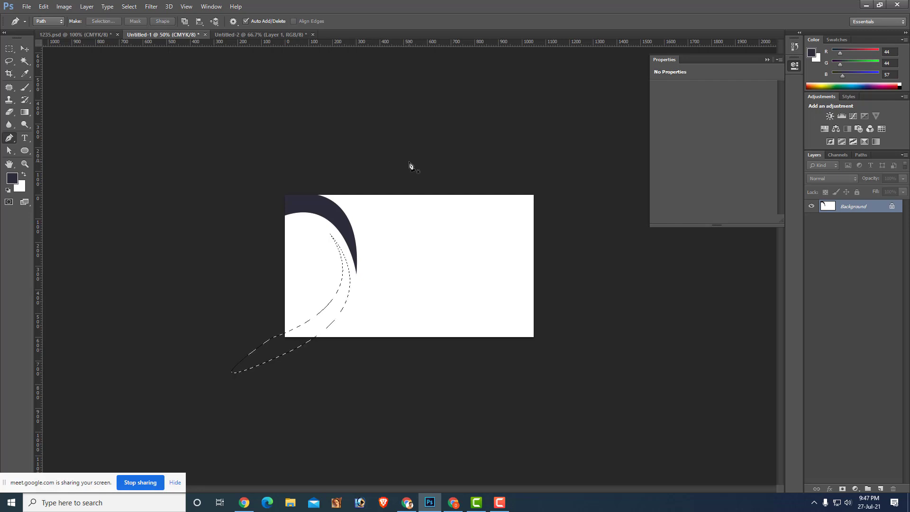
key("alt+BackSpace")
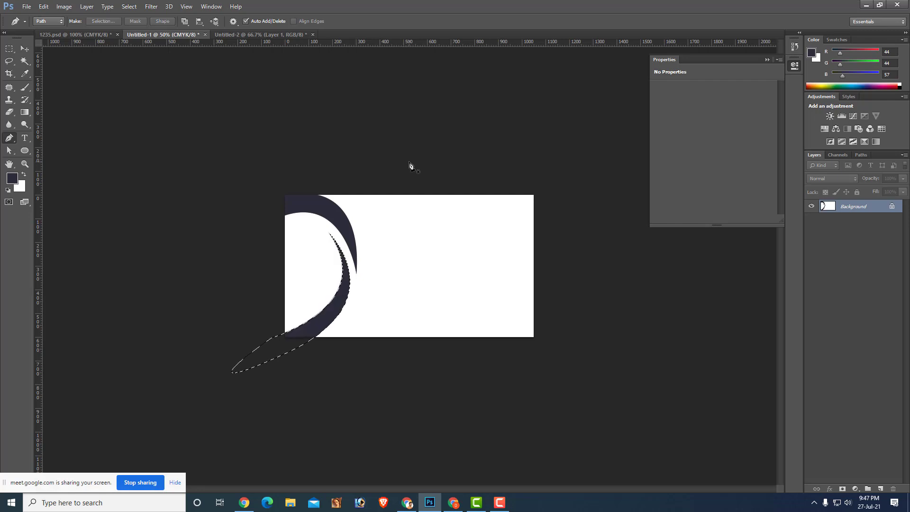
key("ctrl+d")
left_click(25, 49)
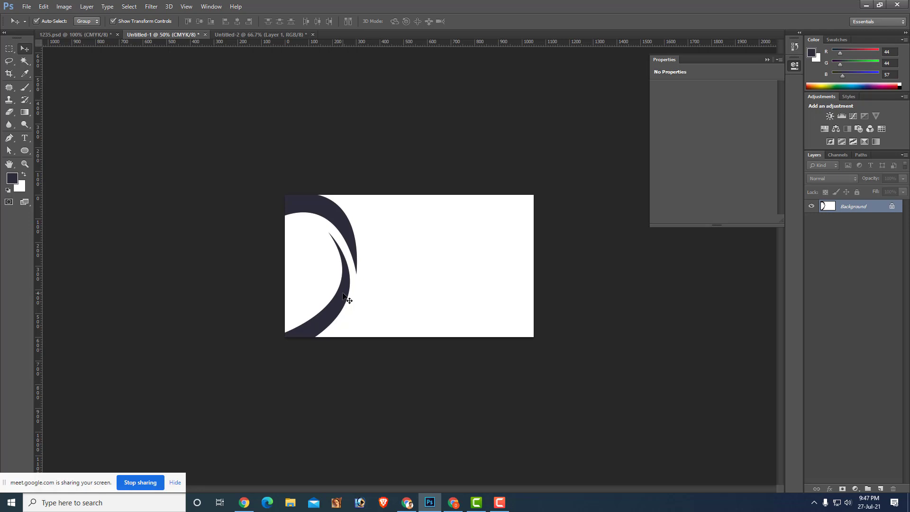
Start a new curved pen path near the card's middle, undoing one curve segment.
left_click(9, 137)
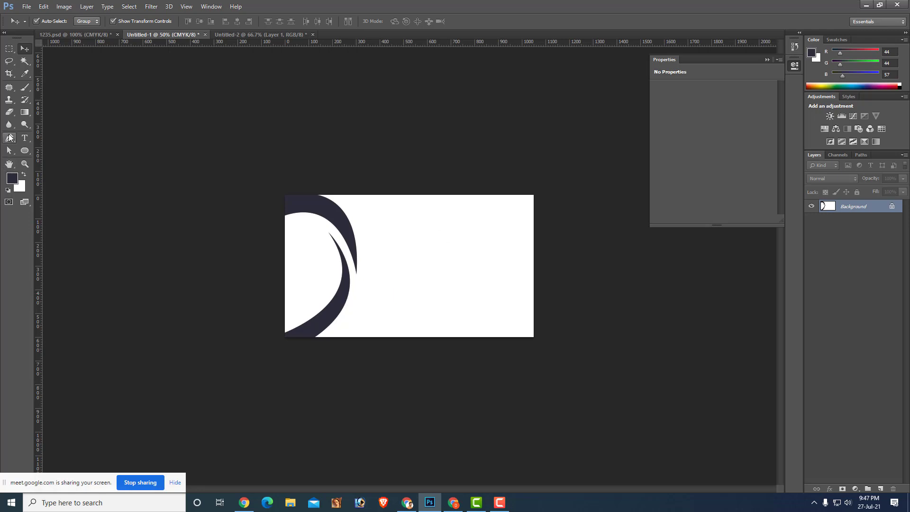
left_click(410, 263)
left_click_drag(457, 261, 475, 268)
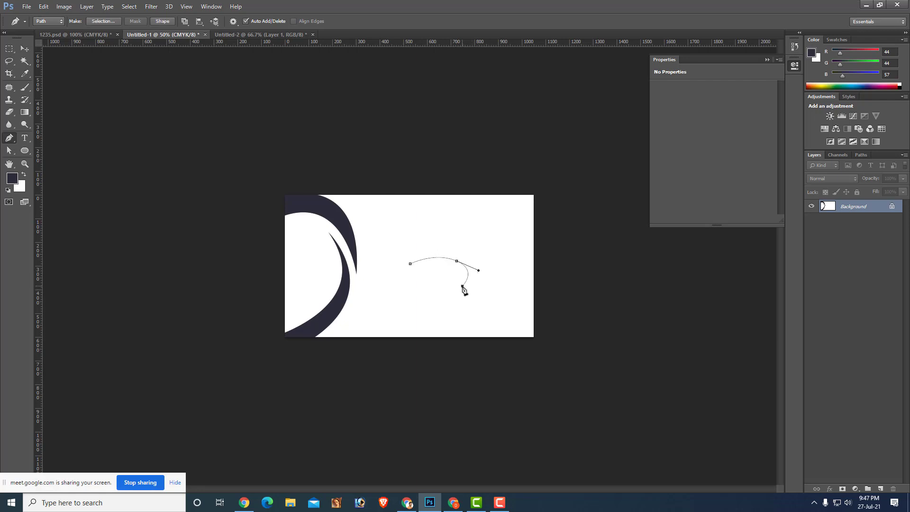
key("ctrl+z")
left_click(481, 270)
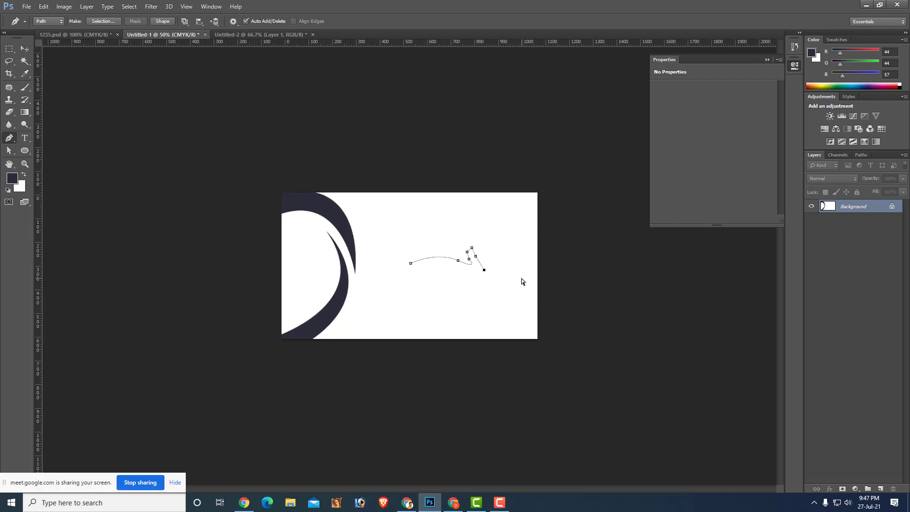
Zoom in to inspect the new path, zoom back out, and convert it to a selection.
key("ctrl+plus")
key("ctrl+plus")
key("ctrl+plus")
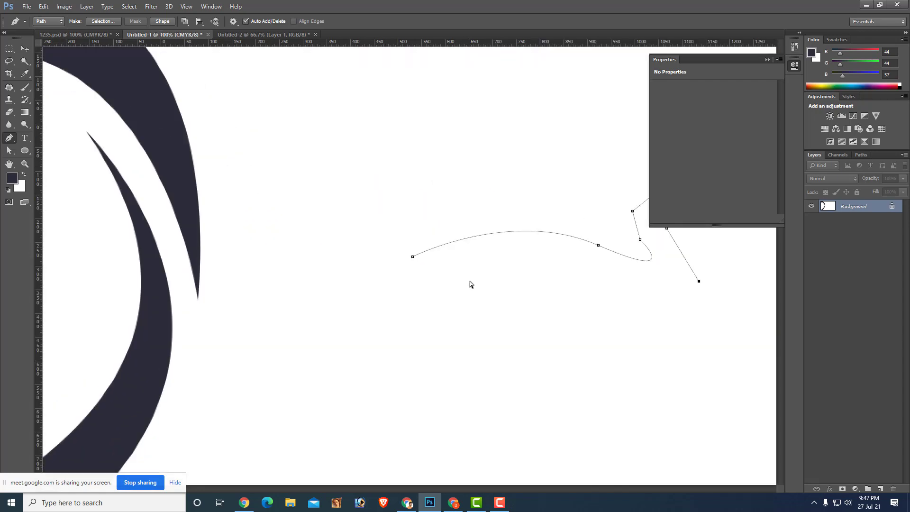
scroll(271, 284, "down", 1)
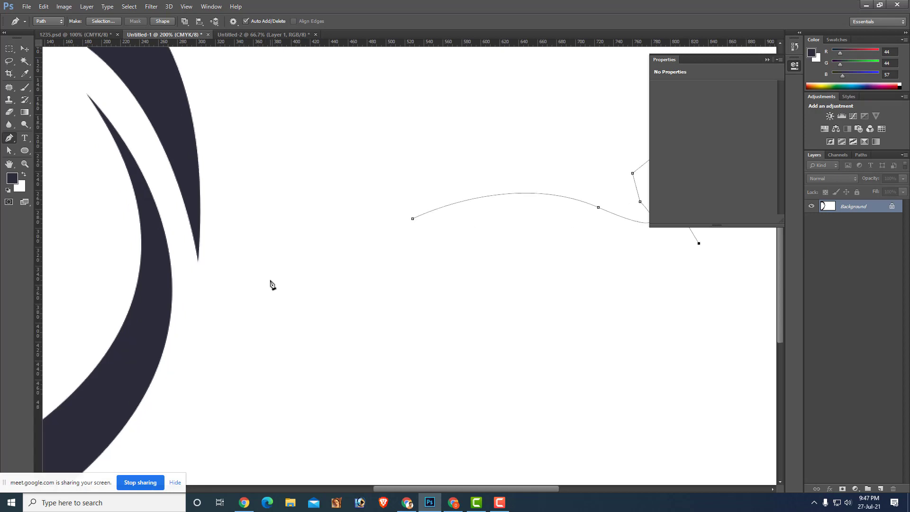
scroll(271, 285, "down", 1)
scroll(271, 285, "down", 1)
scroll(271, 285, "up", 3)
scroll(271, 285, "up", 2)
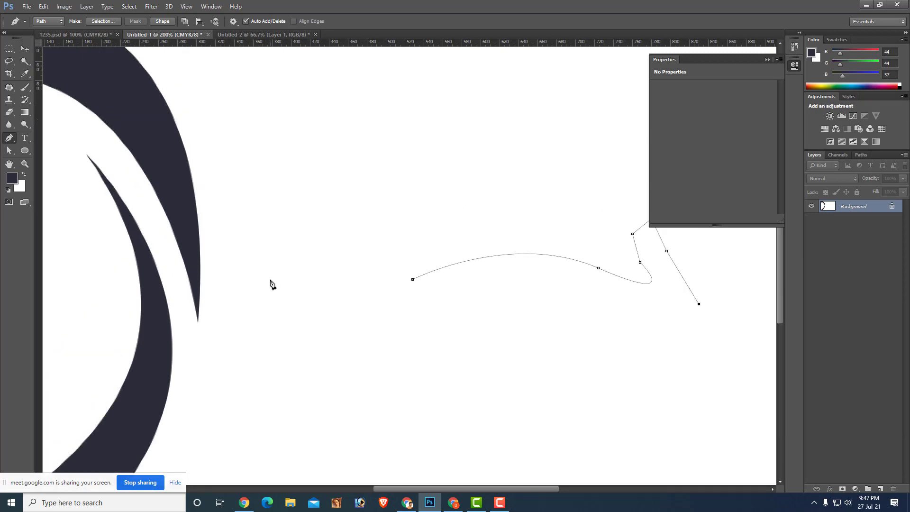
key("ctrl+minus")
key("ctrl+minus")
key("ctrl+minus")
key("ctrl+minus")
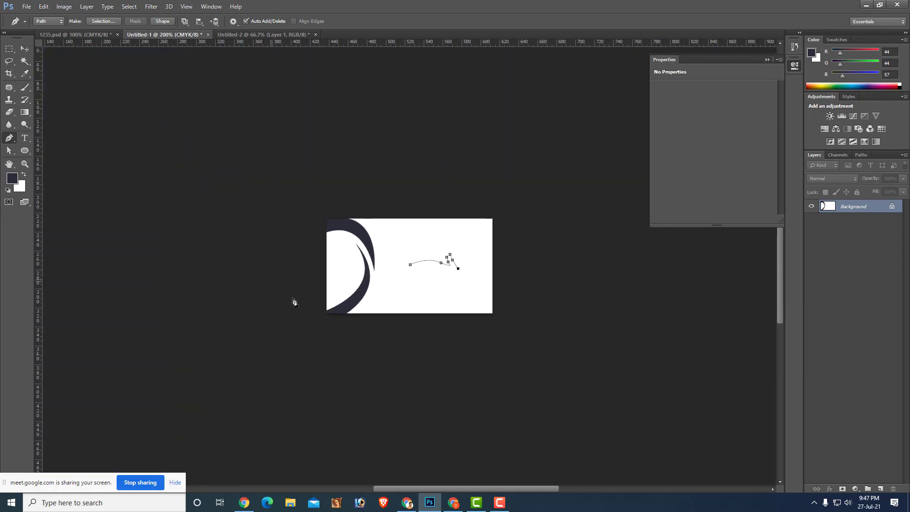
left_click(25, 51)
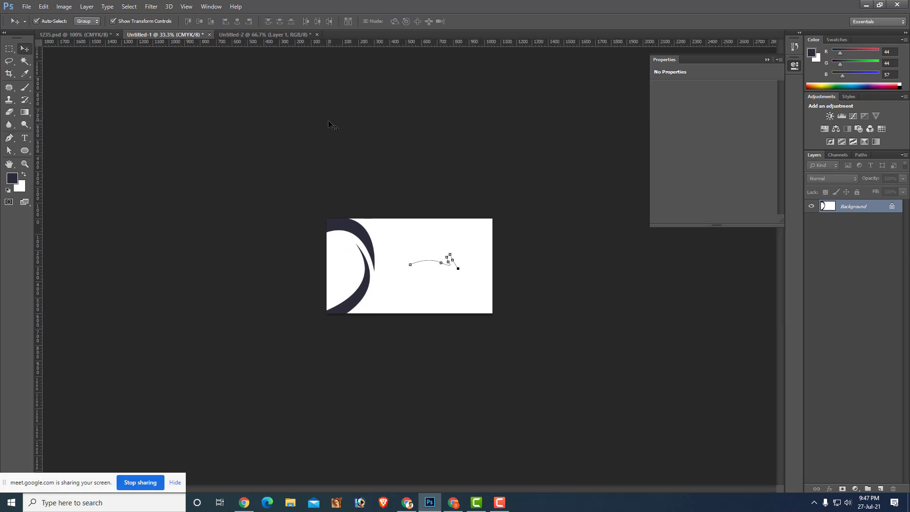
key("ctrl+Return")
Bring the Google Meet presentation view to the front from the taskbar.
left_click(454, 503)
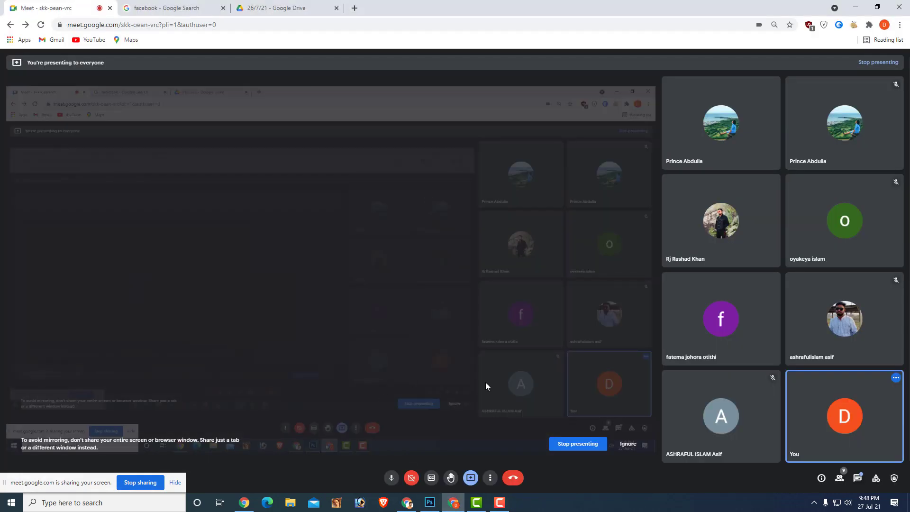